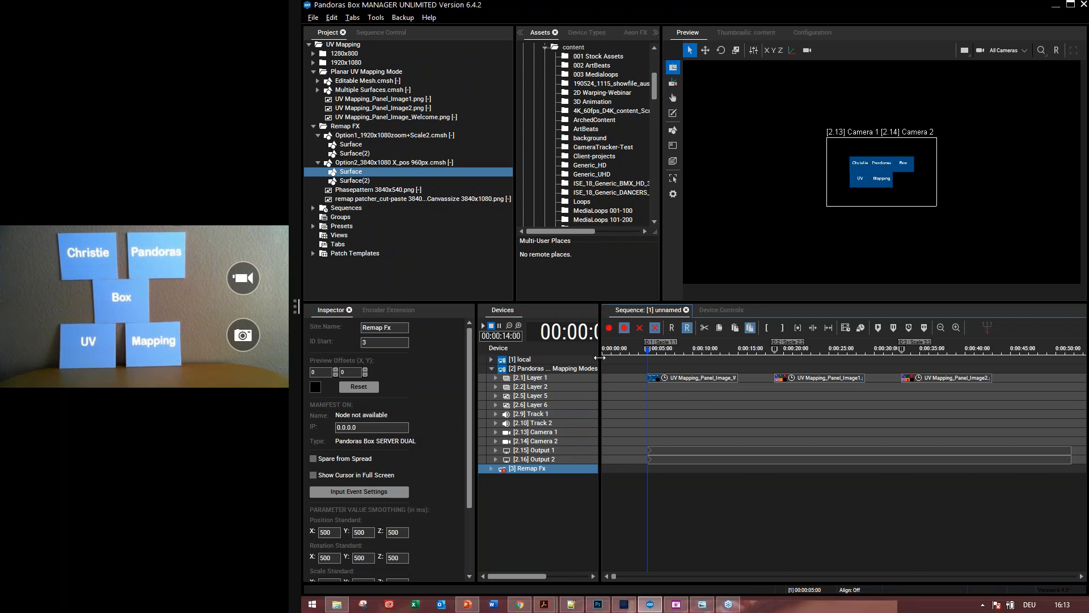
# Step: Widen the device list, select Layer 1 of the UV Mapping Modes site, and preview Output 1
pyautogui.moveTo(667, 362); pyautogui.dragTo(661, 363)
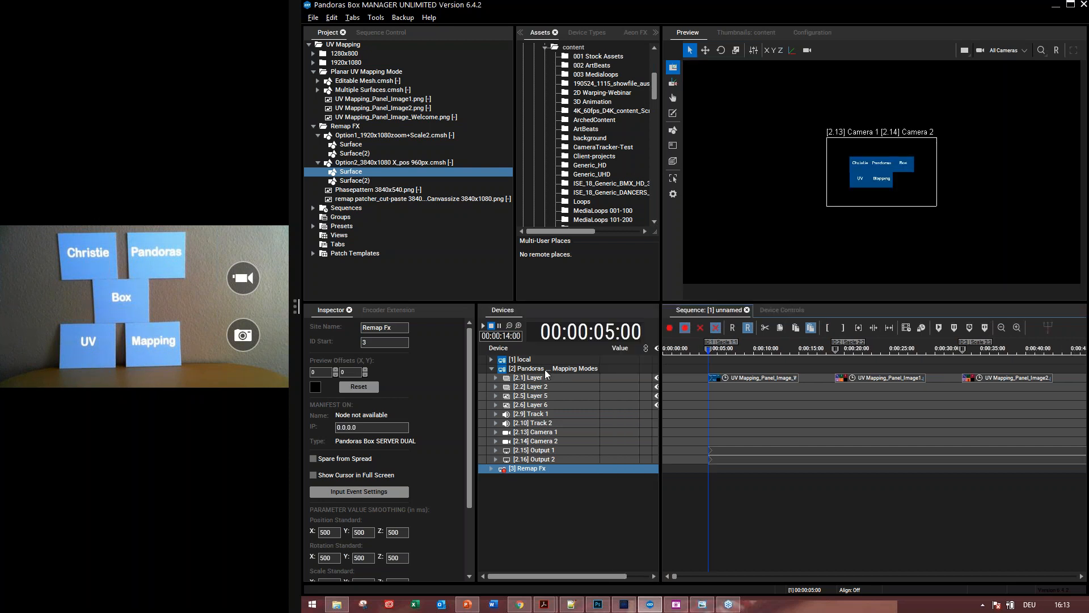
pyautogui.click(546, 369)
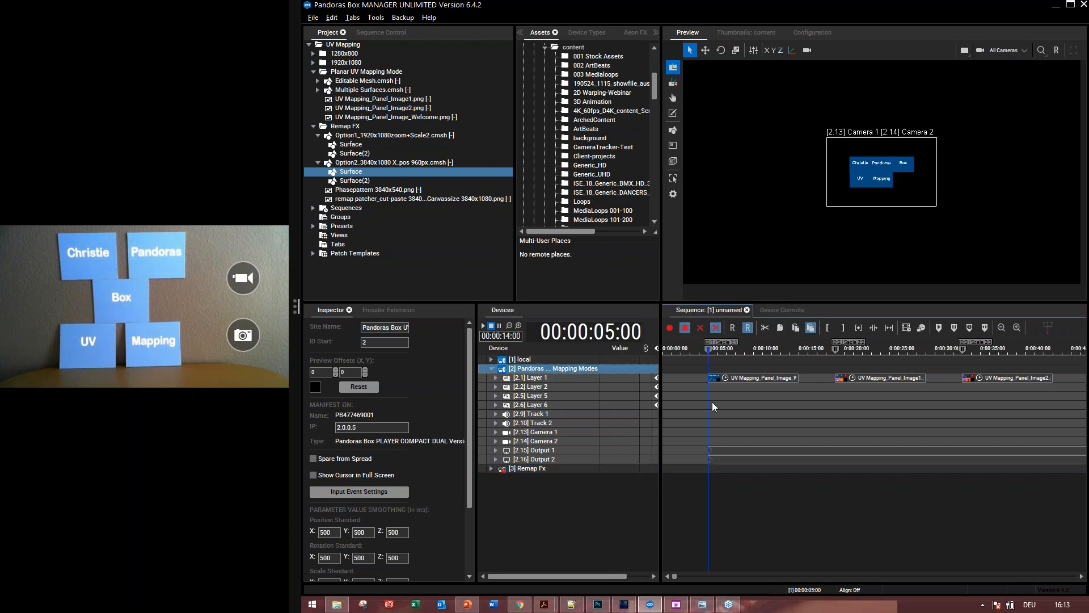
pyautogui.click(536, 378)
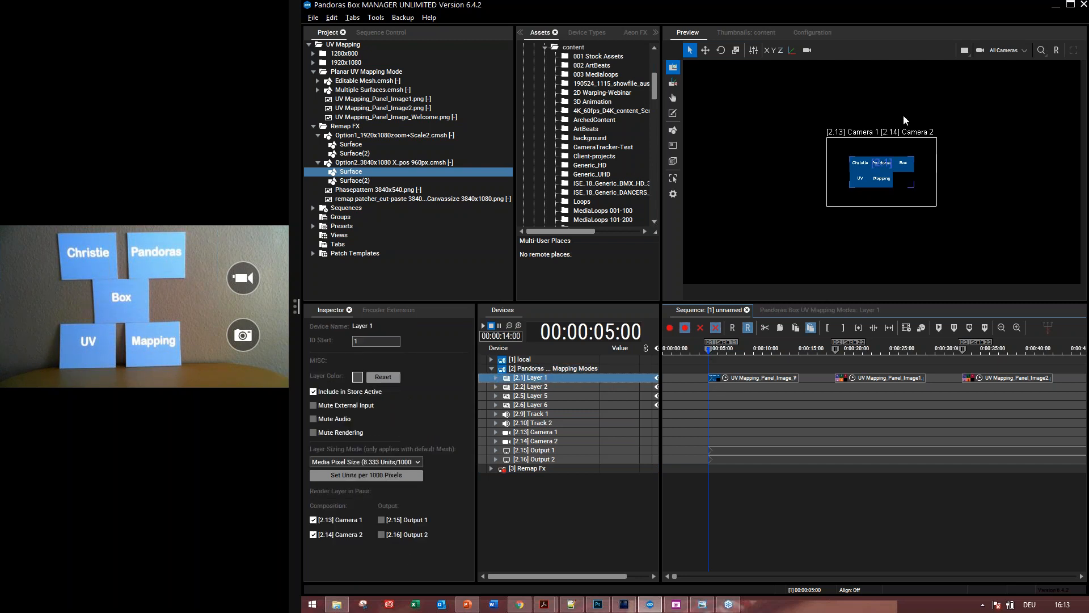
pyautogui.click(1002, 50)
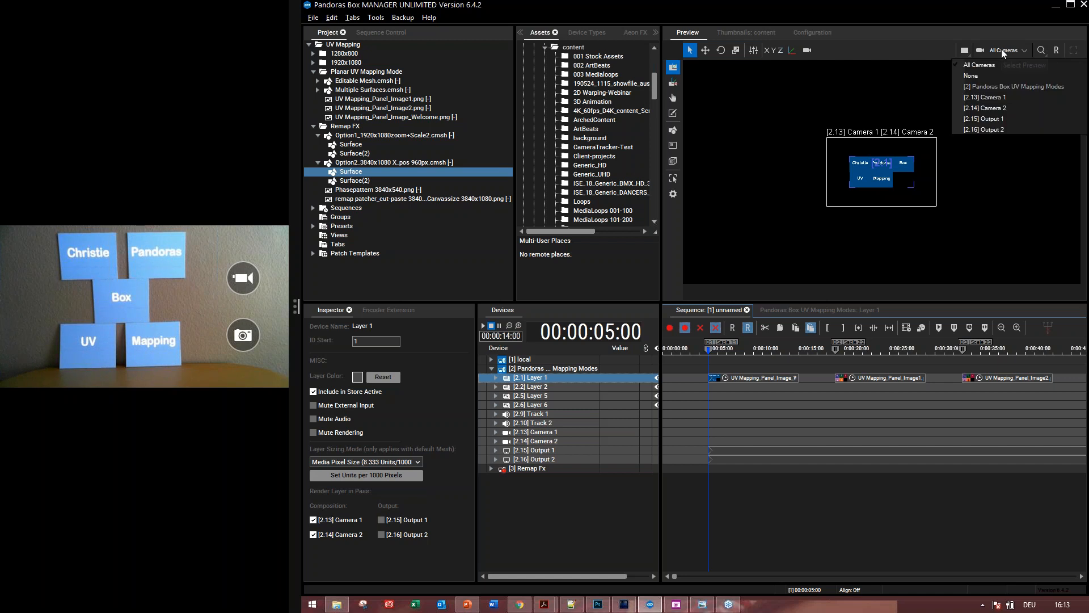
pyautogui.click(998, 121)
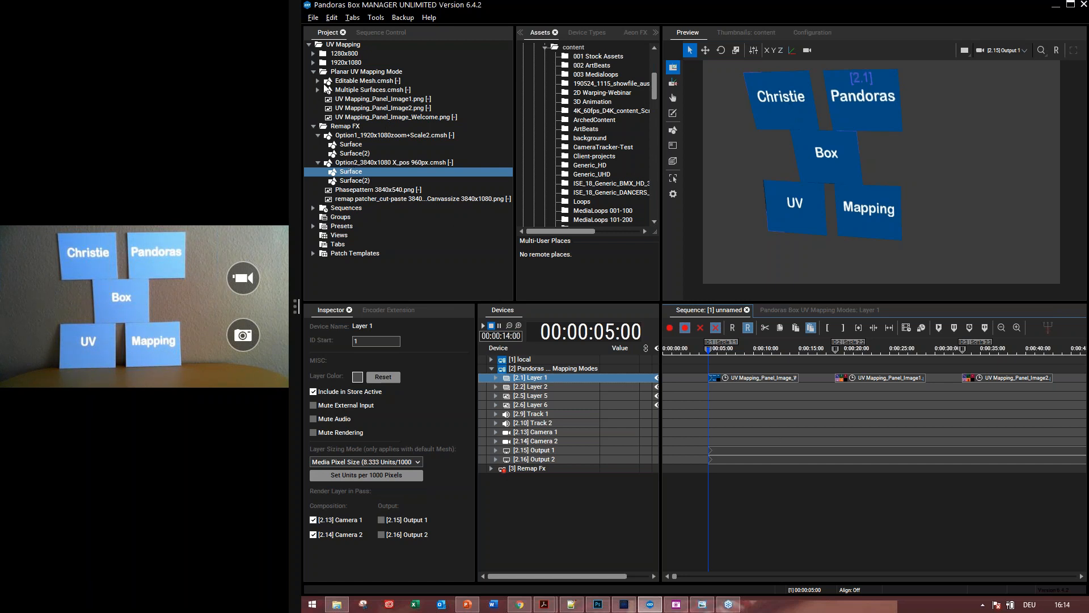
# Step: Assign Multiple Surfaces.cmsh to Output 1, move the sequence time to 00:00:02:22, and expand Output 1's parameters
pyautogui.click(354, 90)
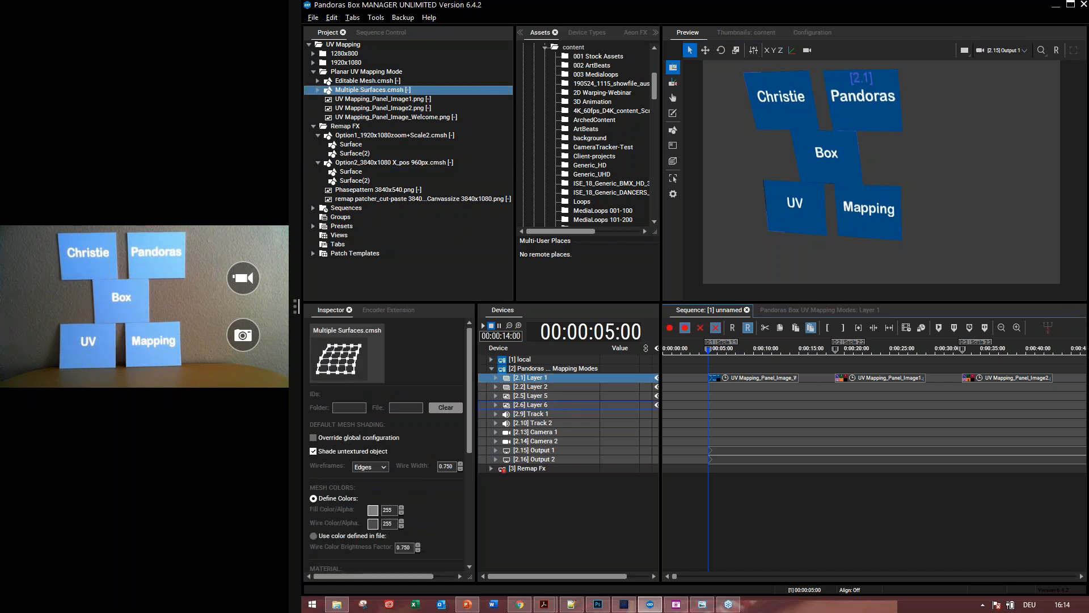
pyautogui.moveTo(353, 90); pyautogui.dragTo(534, 450)
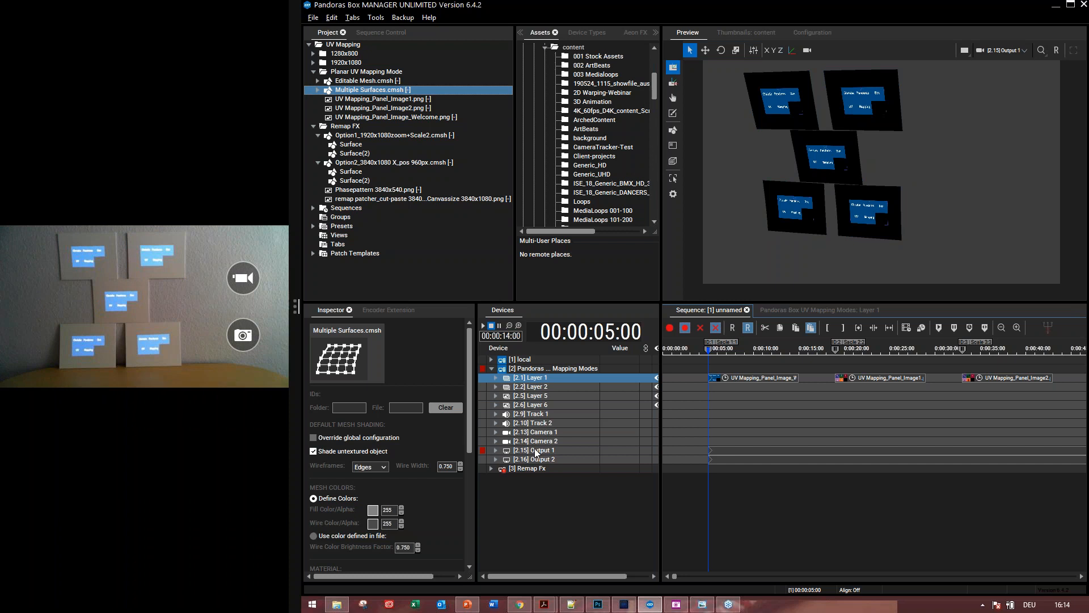
pyautogui.click(688, 352)
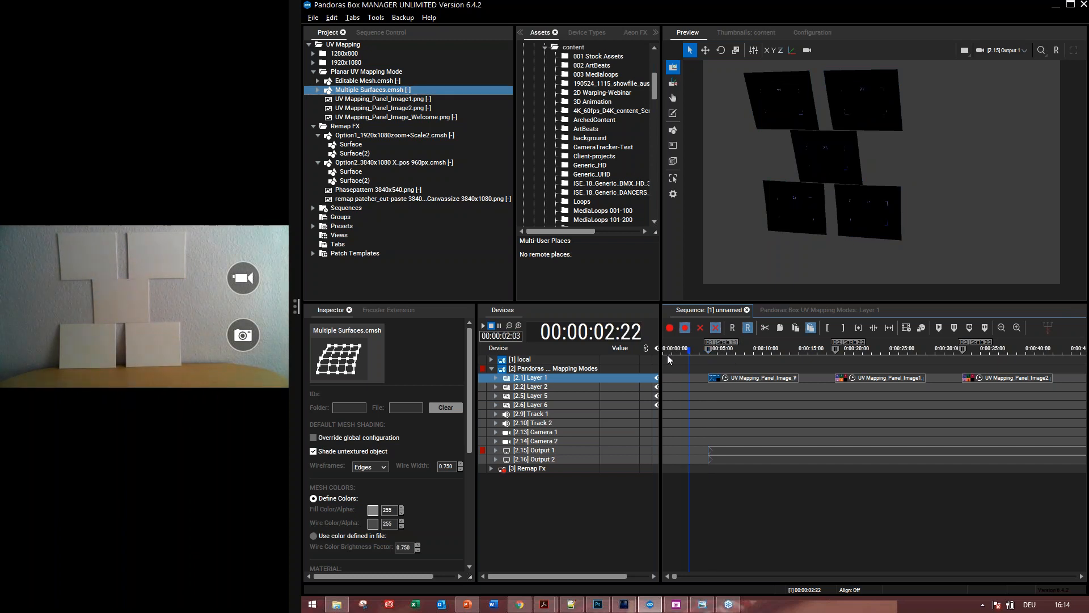
pyautogui.doubleClick(542, 451)
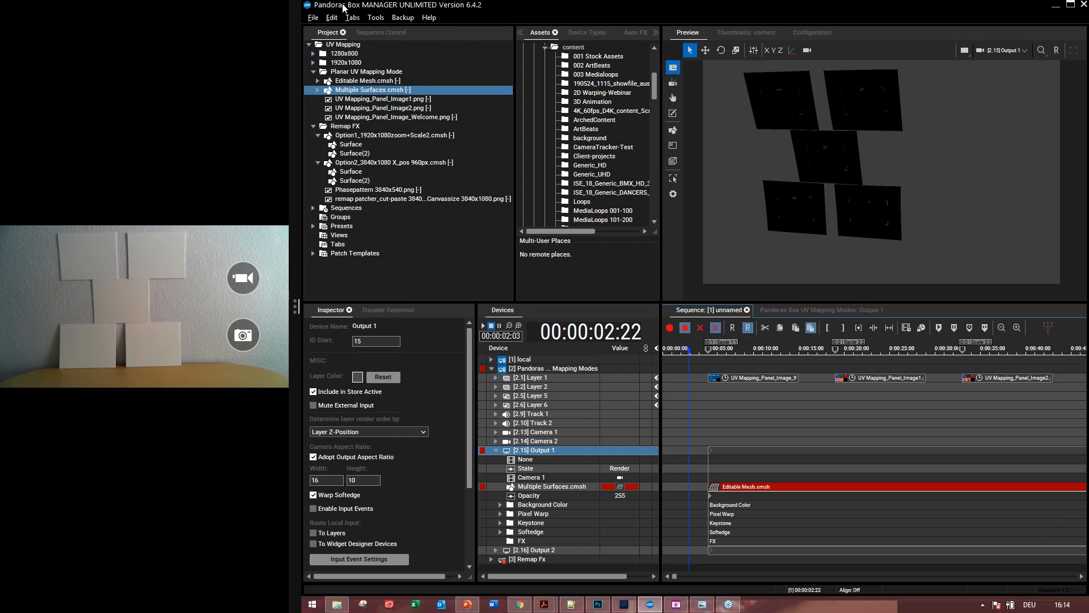
# Step: Assign UV Mapping_Panel_Image1.png to Layer 1 and select that layer
pyautogui.click(395, 100)
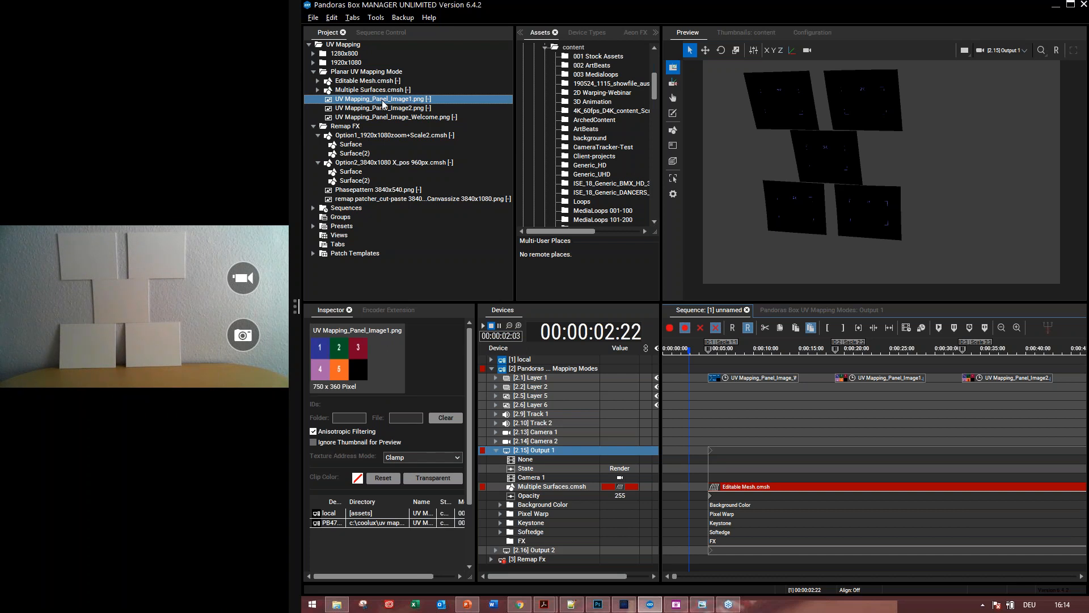
pyautogui.moveTo(361, 99)
pyautogui.mouseDown()
pyautogui.moveTo(539, 296)
pyautogui.moveTo(542, 389)
pyautogui.moveTo(535, 382)
pyautogui.mouseUp()
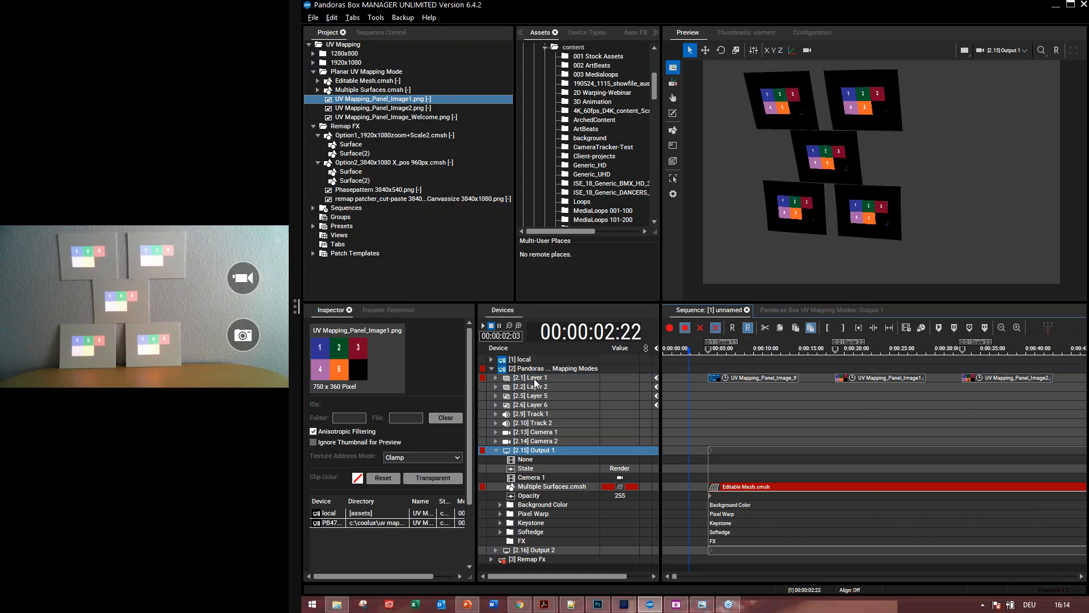
pyautogui.click(533, 382)
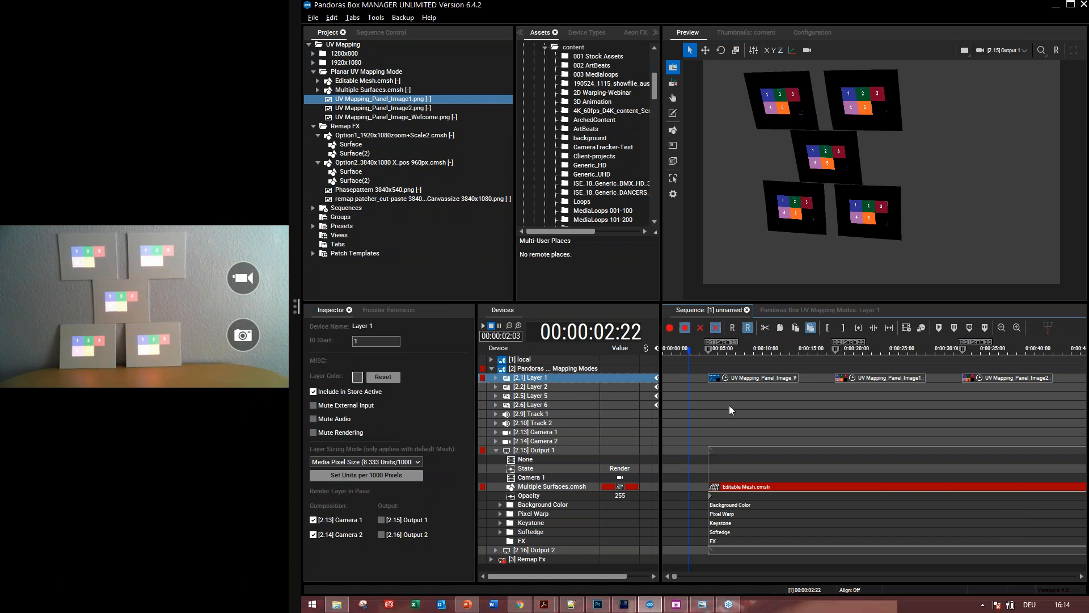
# Step: Activate Planar UV Mapping Mode for Output 1 and enlarge the preview area so the whole UV canvas fits
pyautogui.click(673, 146)
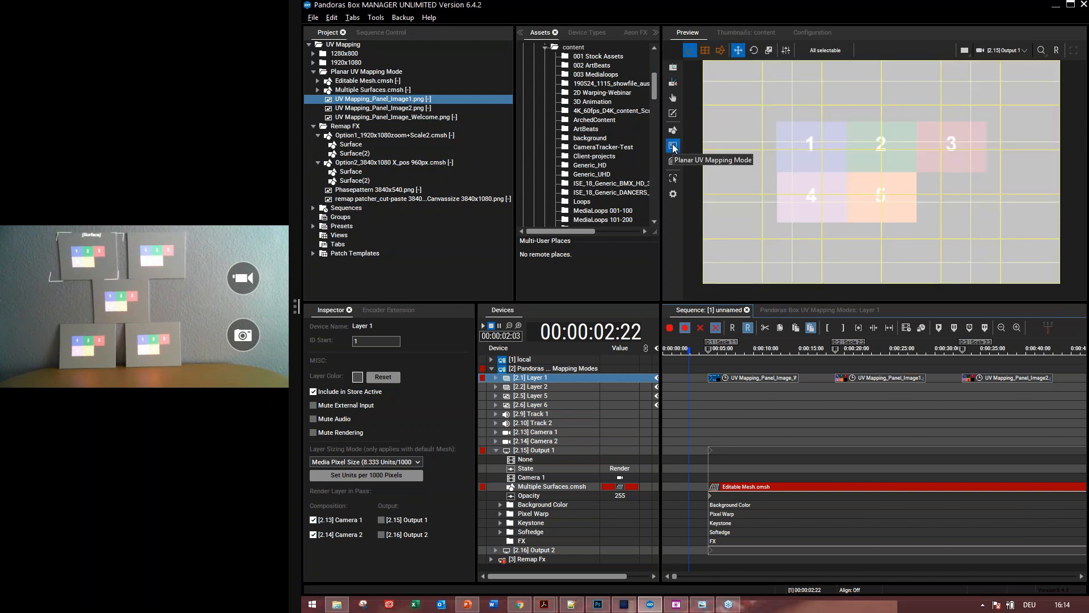
pyautogui.moveTo(661, 160); pyautogui.dragTo(567, 136)
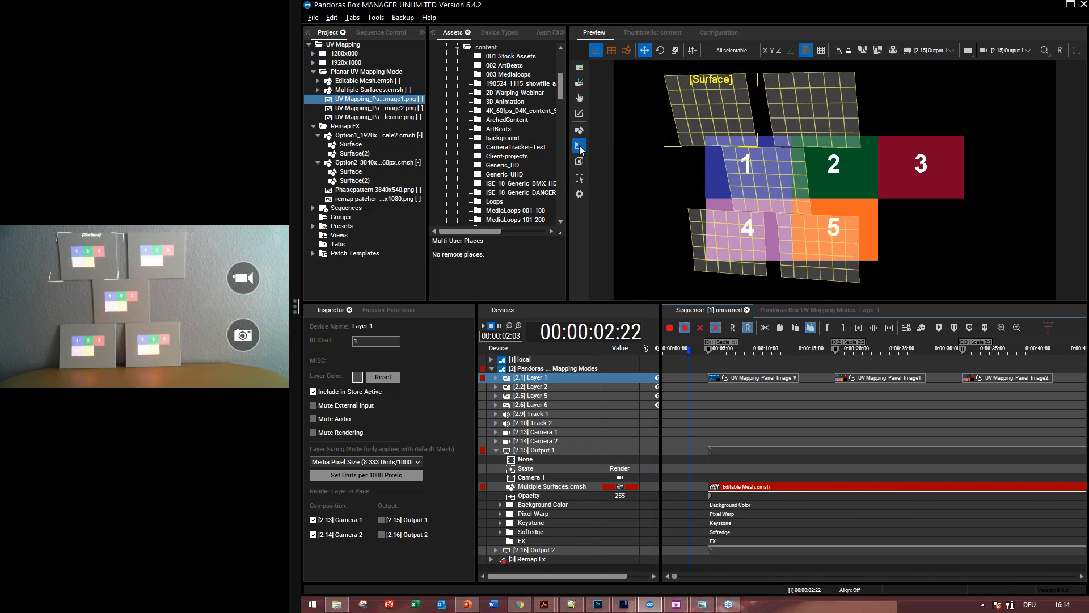
pyautogui.click(581, 74)
pyautogui.click(580, 147)
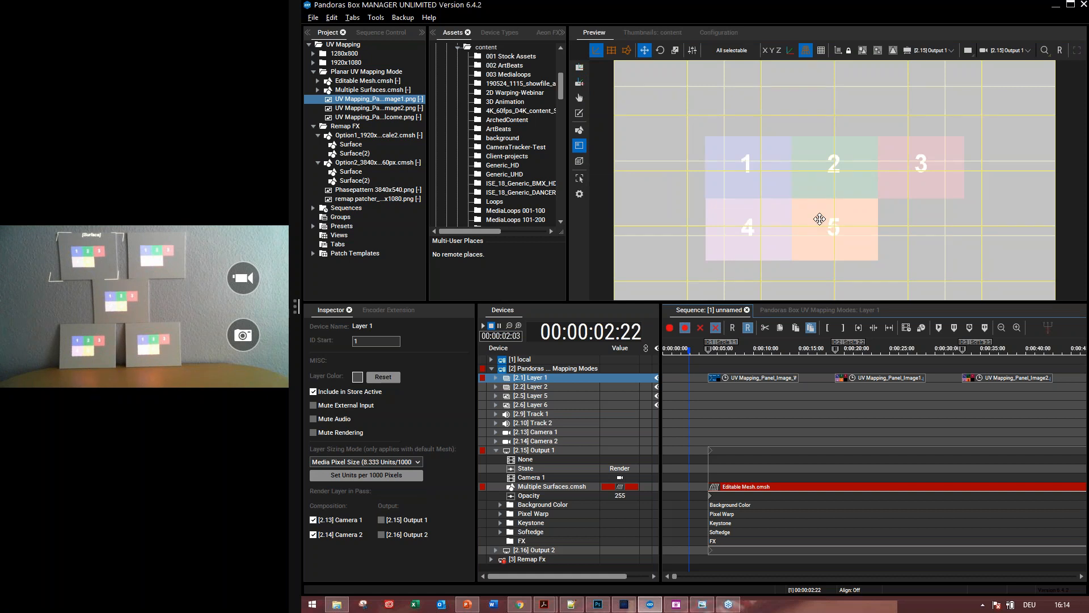
pyautogui.click(819, 219)
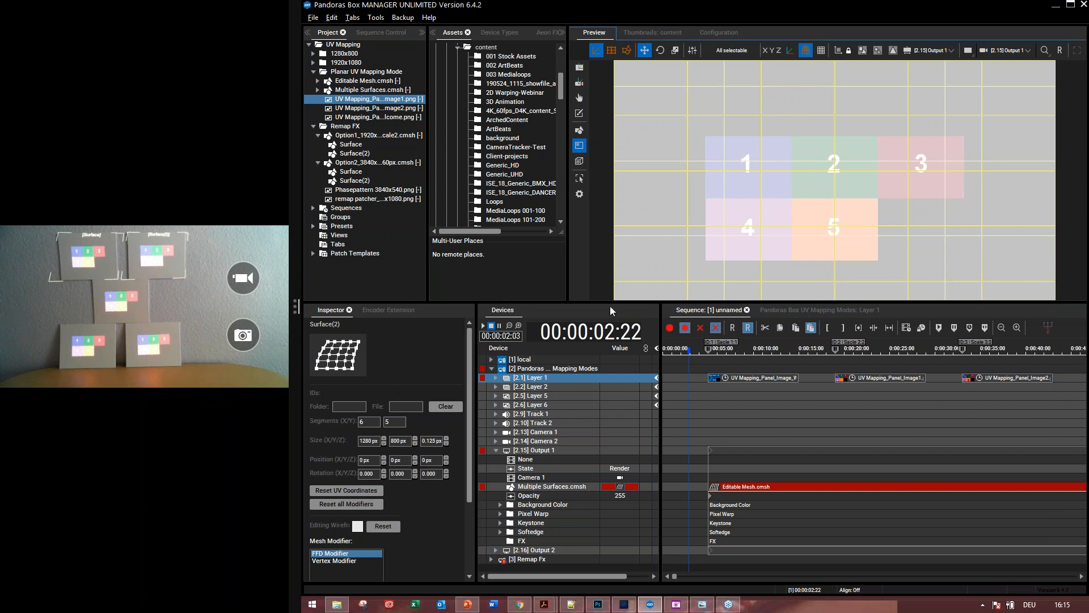
pyautogui.moveTo(605, 302); pyautogui.dragTo(599, 388)
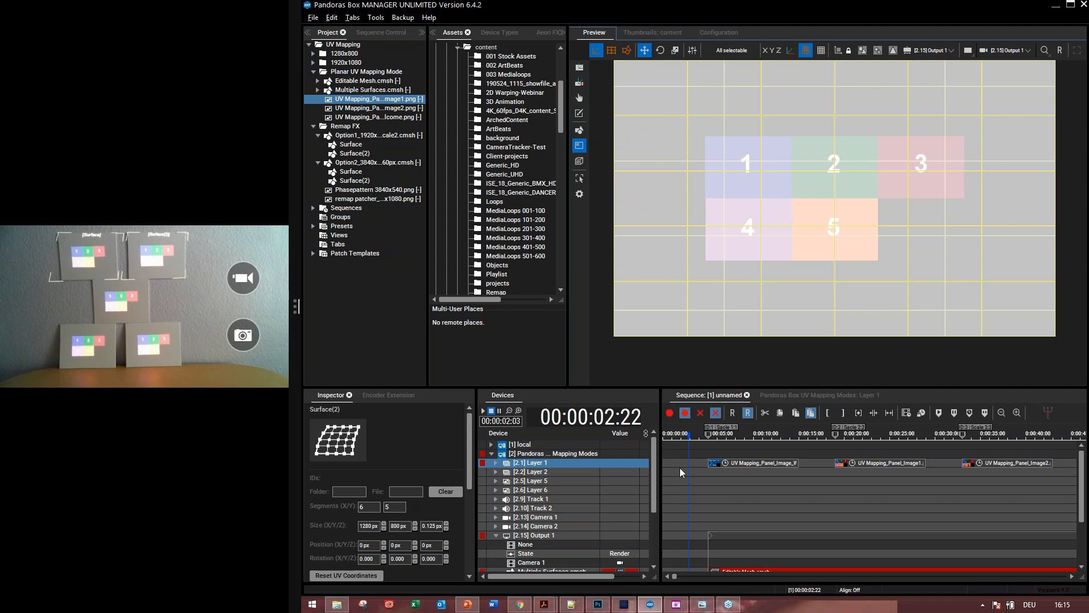
# Step: Store the active Layer 1 image and Output 1 mesh in the sequence at 00:00:01:09
pyautogui.moveTo(678, 437); pyautogui.dragTo(676, 435)
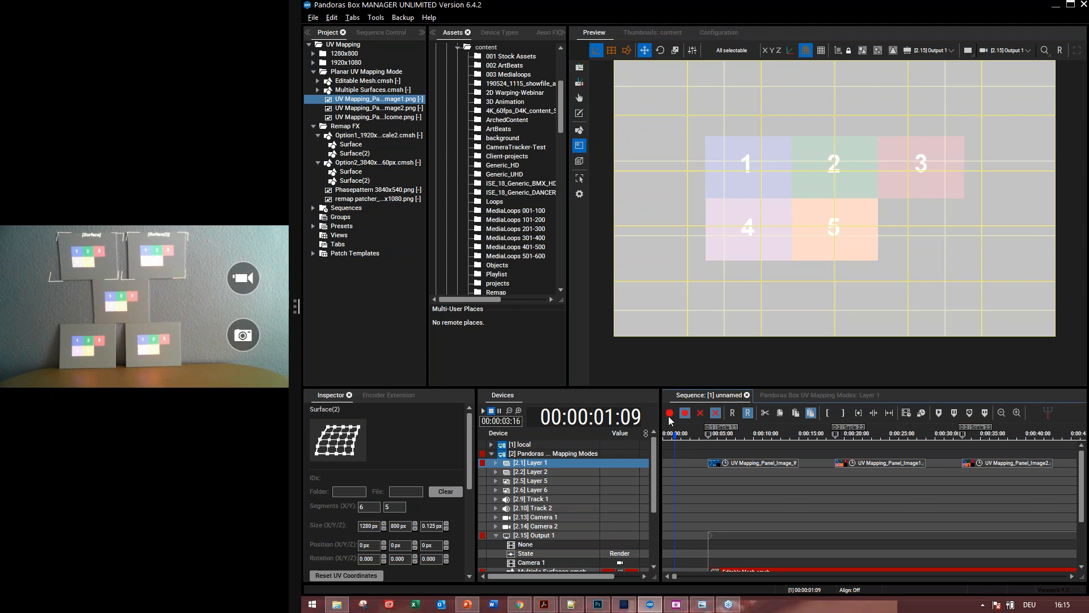
pyautogui.click(670, 413)
# Step: Compare the mapped panels at 00:00:08:20 and 00:00:23:00 with the new clip at 00:00:02:20, in both output and UV mapping views
pyautogui.click(743, 435)
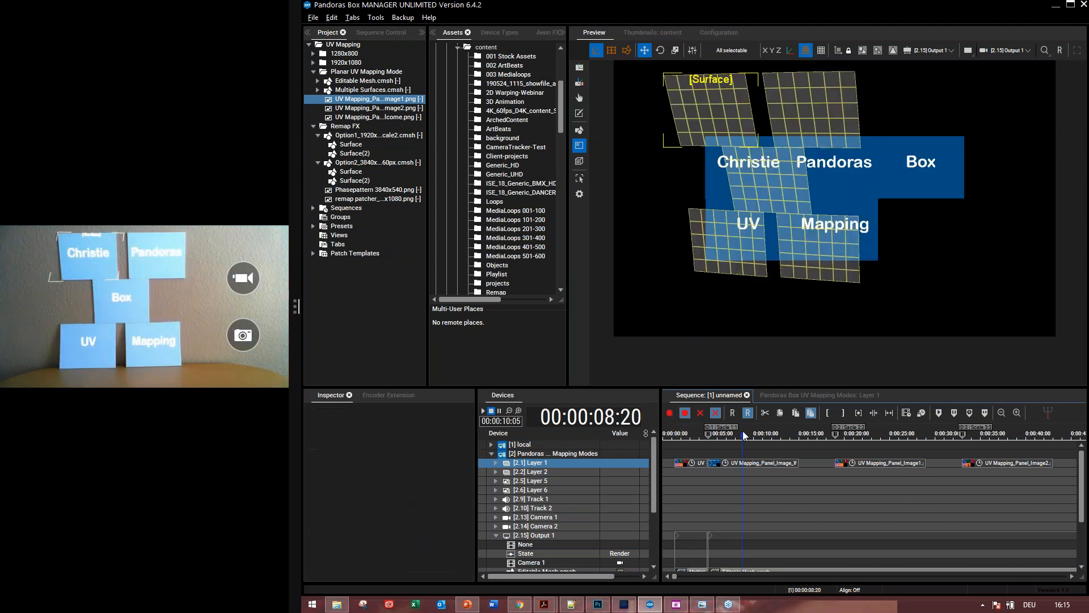
pyautogui.click(579, 66)
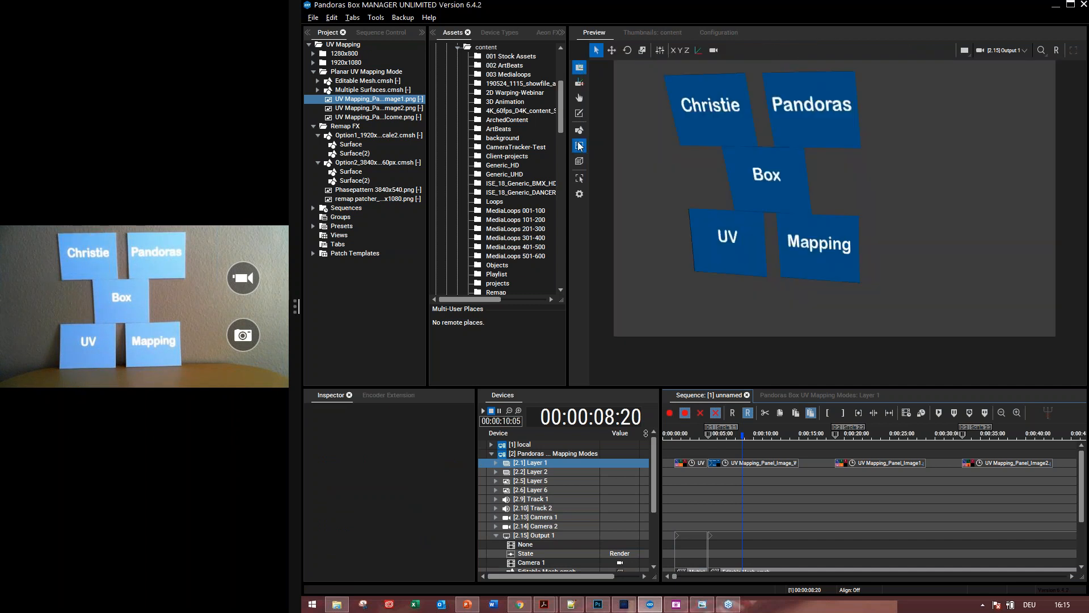
pyautogui.click(580, 145)
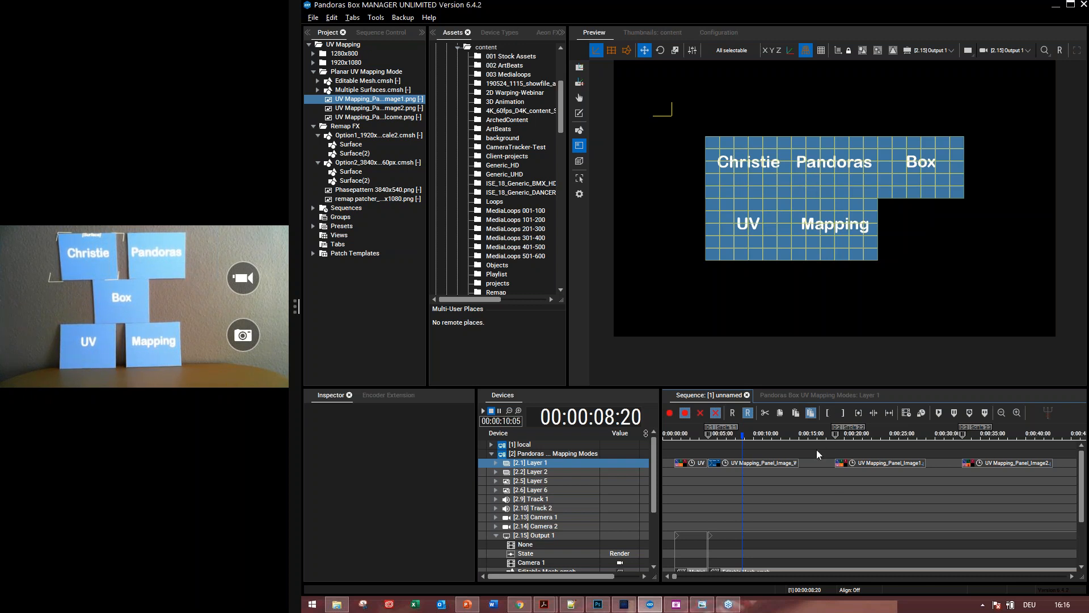
pyautogui.click(872, 432)
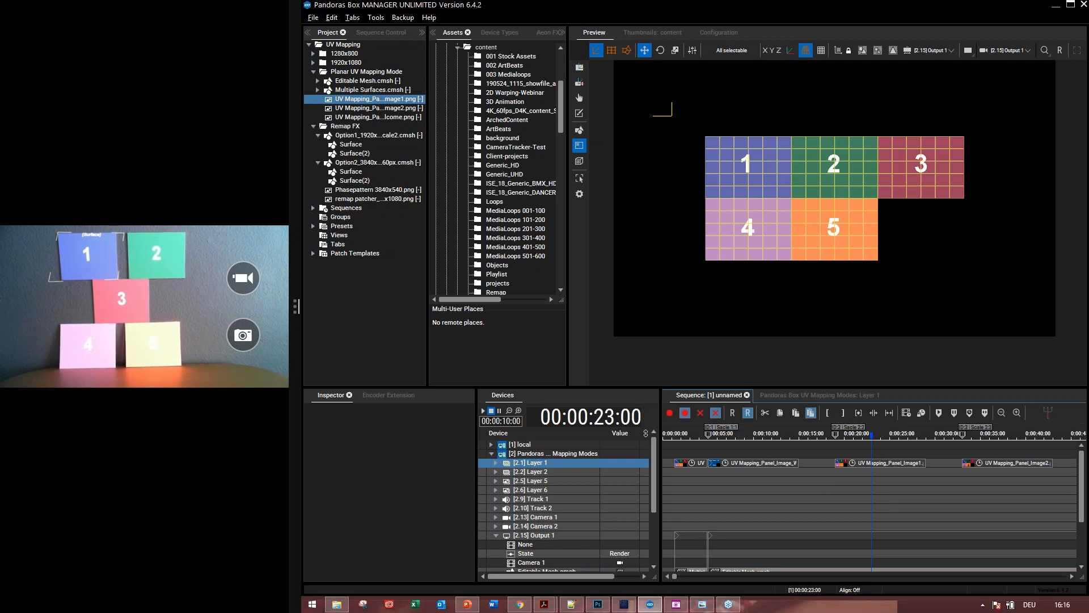
pyautogui.click(688, 433)
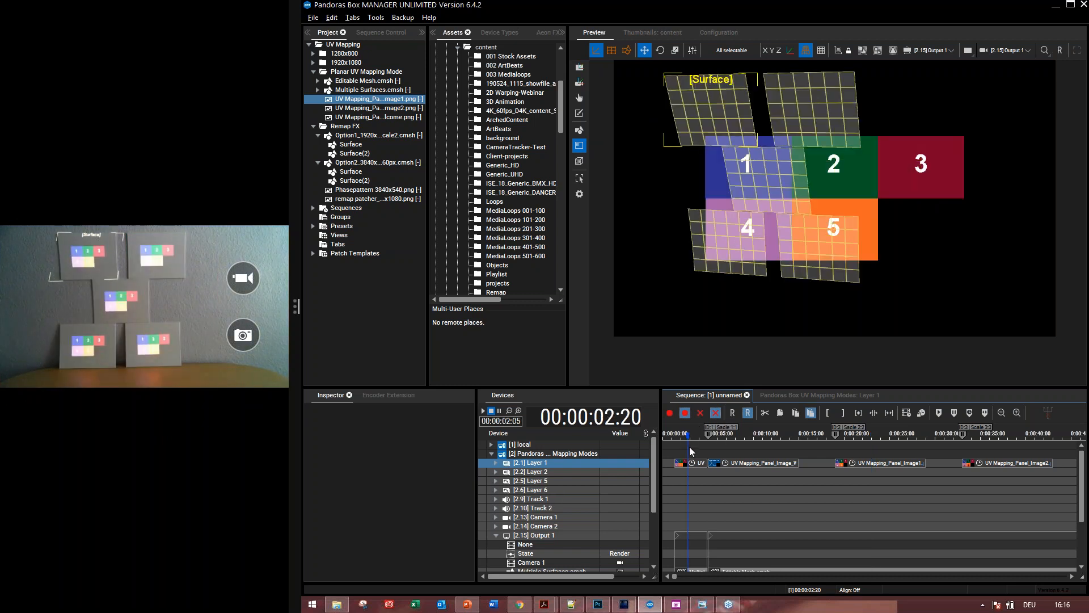
pyautogui.click(579, 68)
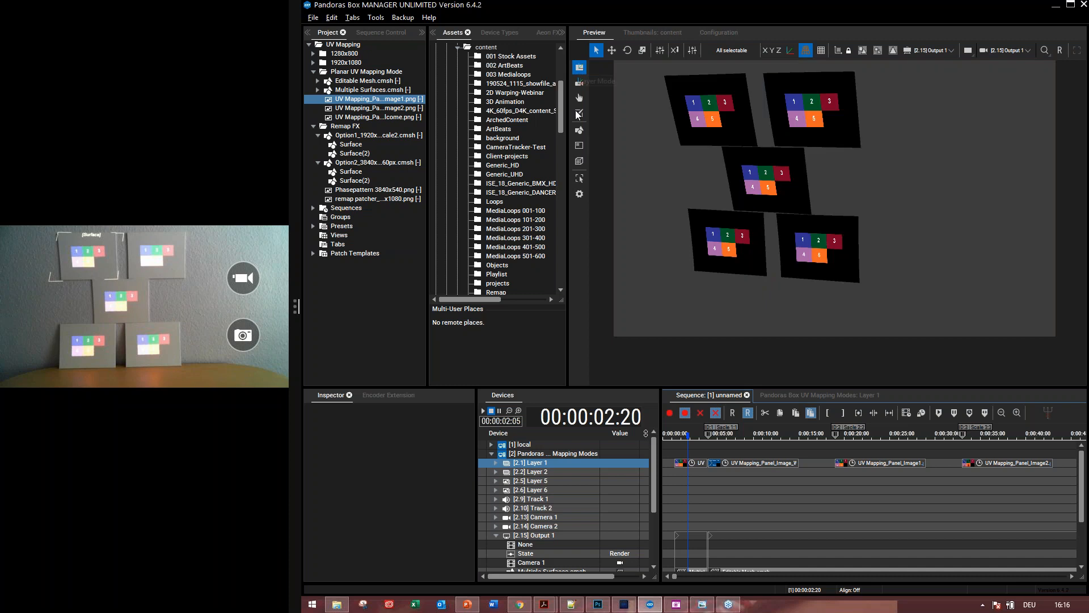
pyautogui.click(579, 145)
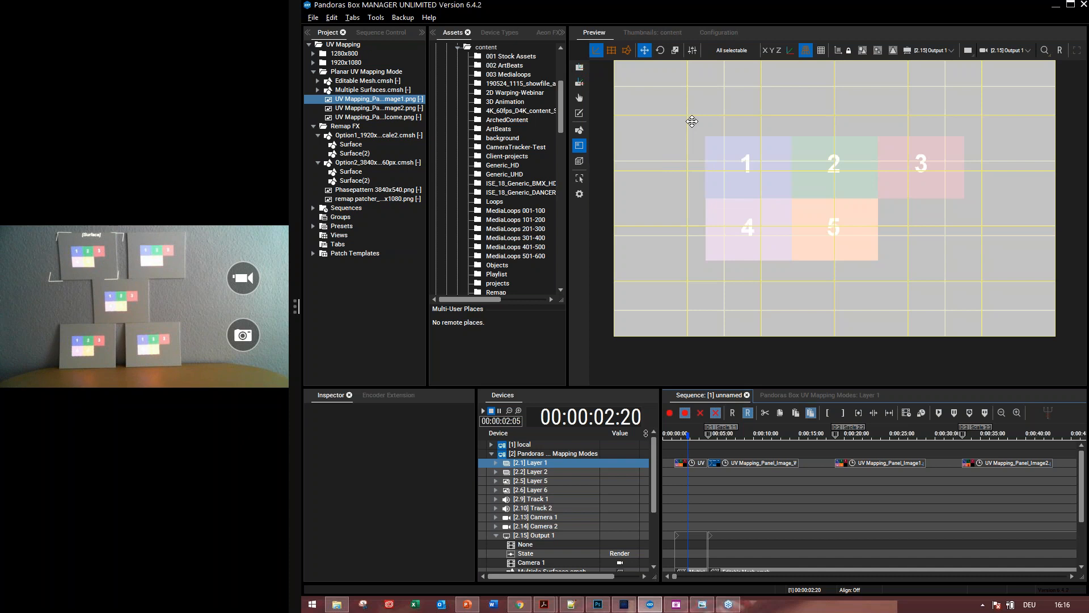
# Step: Expand Multiple Surfaces.cmsh and set the UV size of its first surface to 250 by 180 px
pyautogui.click(692, 121)
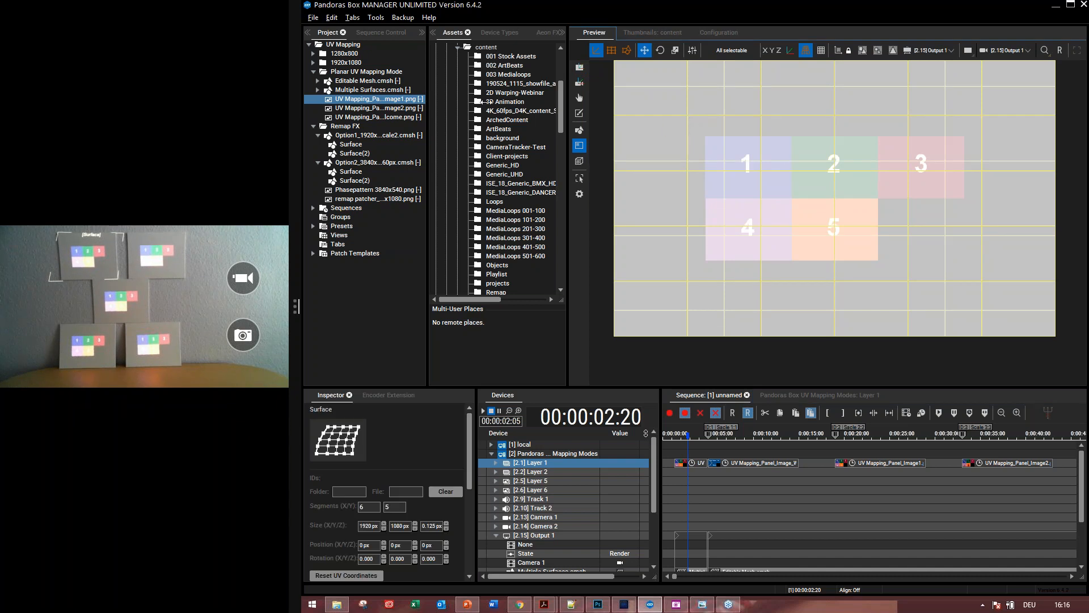
pyautogui.moveTo(481, 104); pyautogui.dragTo(483, 103)
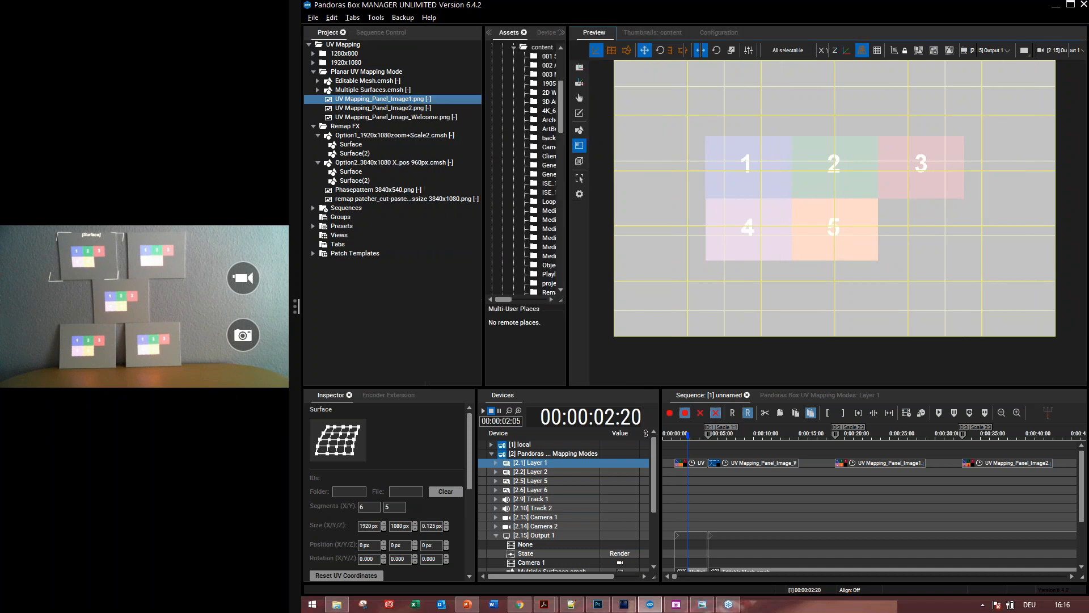
pyautogui.click(319, 90)
pyautogui.click(357, 100)
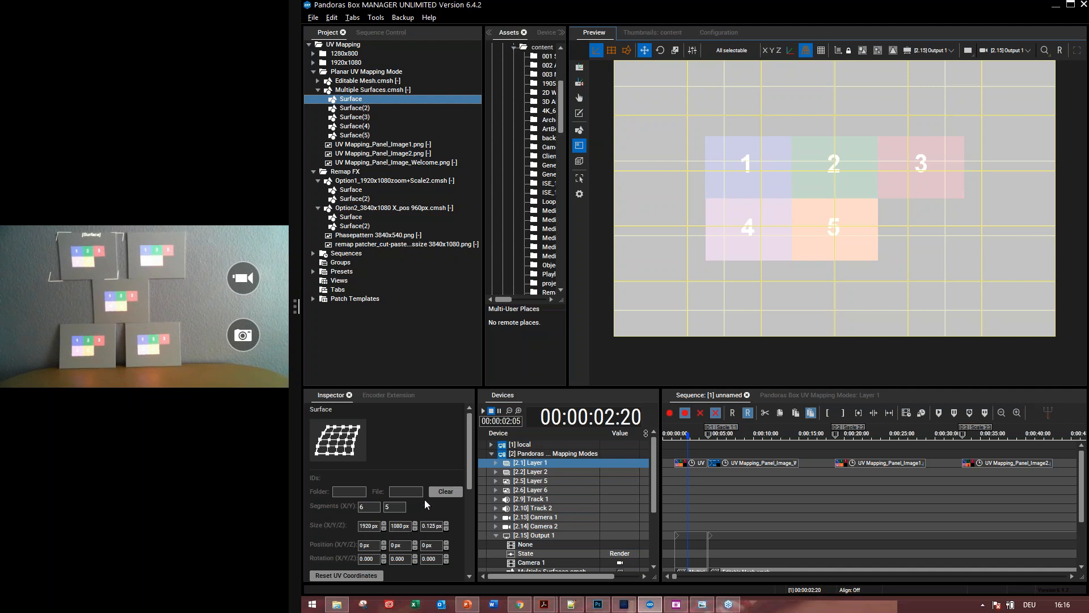
pyautogui.moveTo(471, 462); pyautogui.dragTo(470, 468)
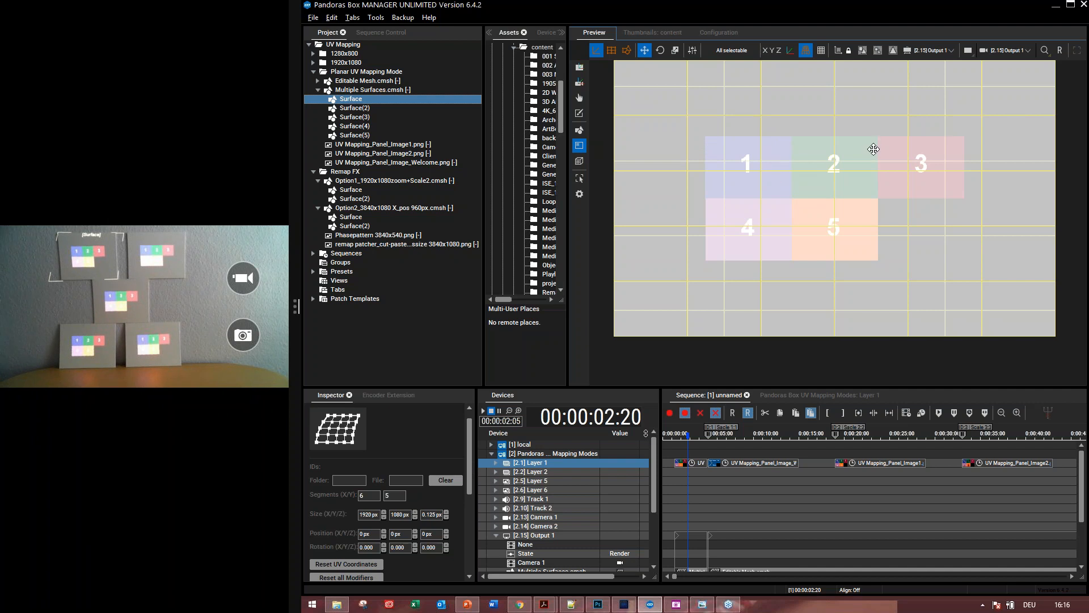
pyautogui.click(367, 517)
pyautogui.write('250')
pyautogui.press('Tab')
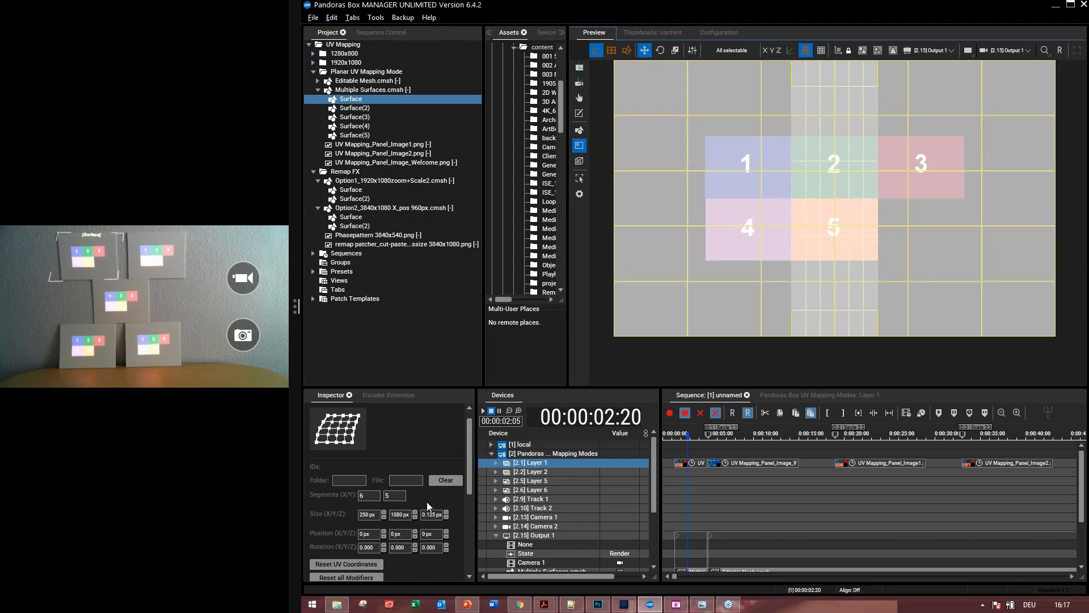
pyautogui.write('180')
pyautogui.press('Return')
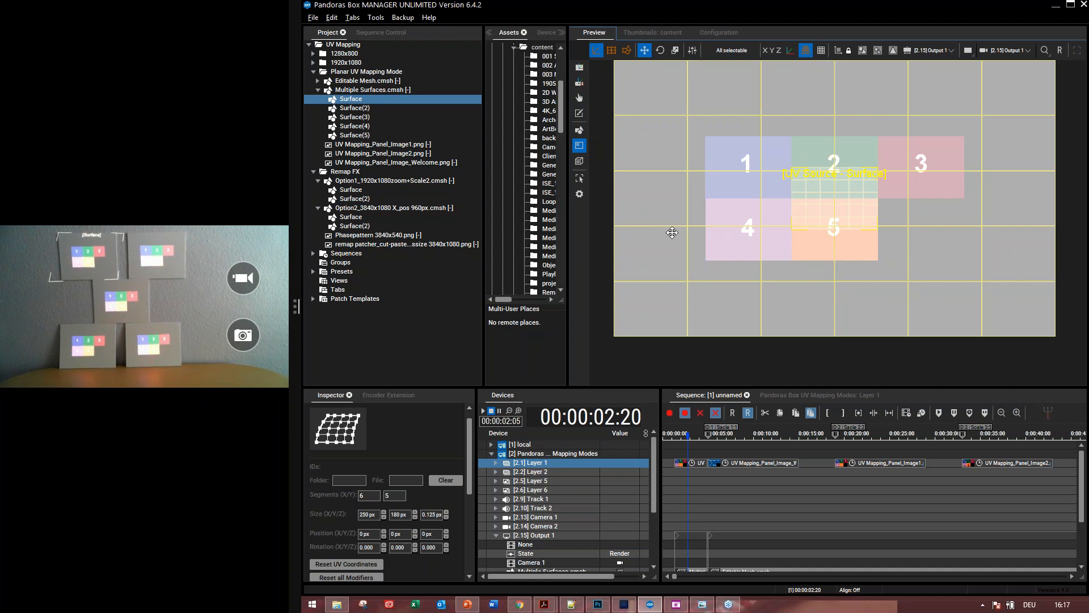
# Step: Set the UV size of Surface(2) to 250 by 180 px
pyautogui.click(363, 109)
pyautogui.doubleClick(368, 526)
pyautogui.write('25')
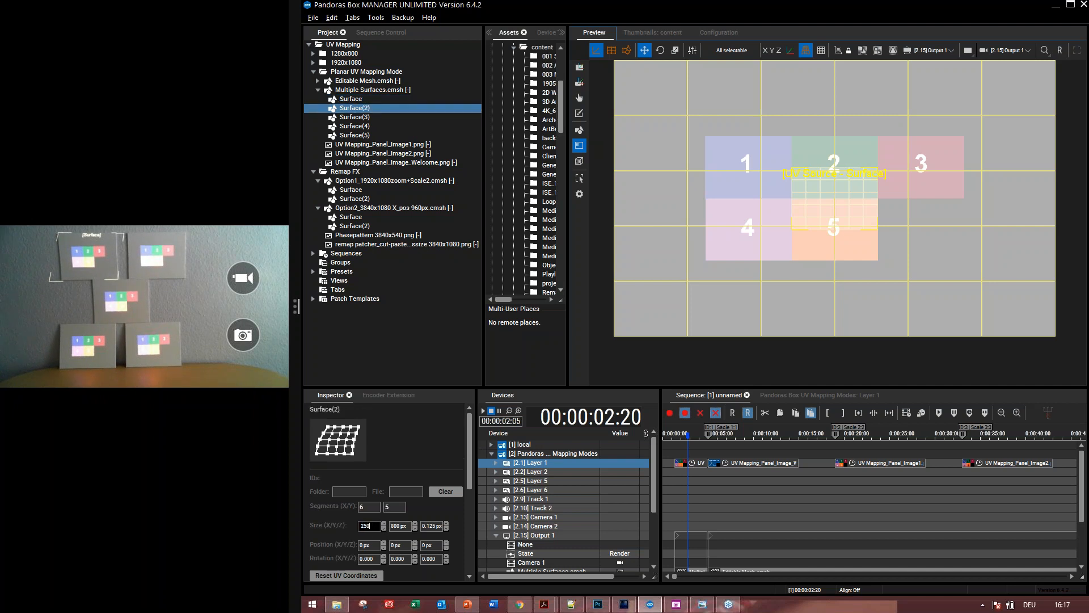
pyautogui.press('Tab')
pyautogui.write('1')
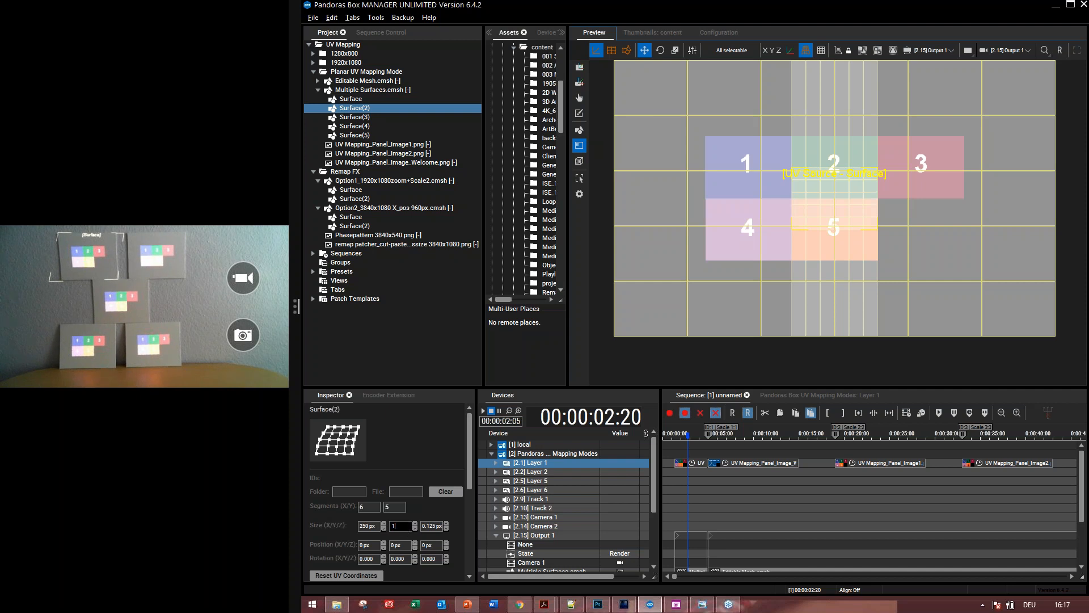
pyautogui.press('Return')
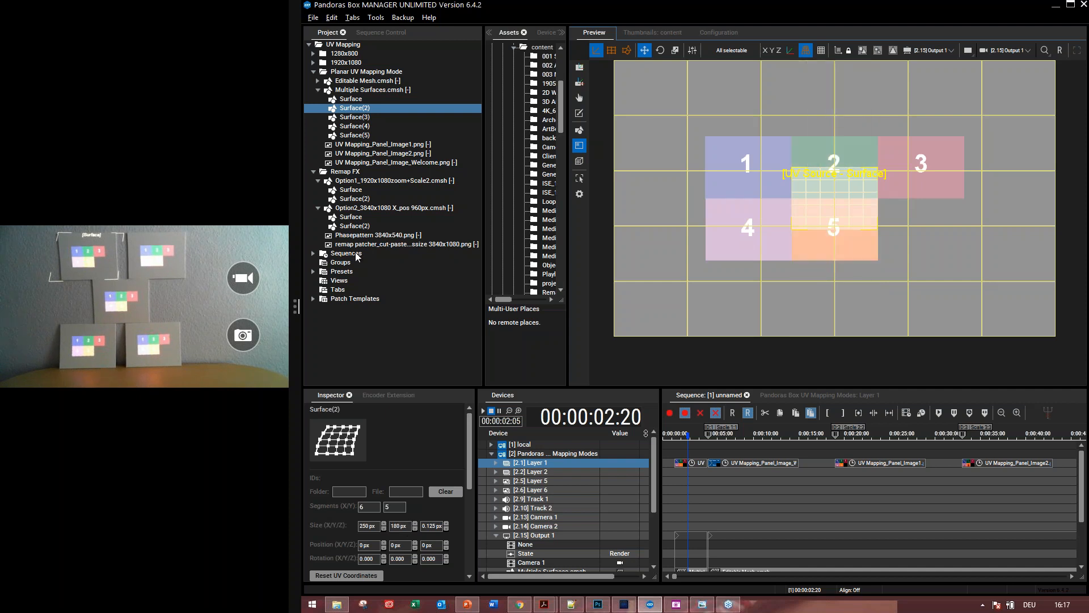
# Step: Set the UV size of Surface(3) to 250 by 180 px
pyautogui.click(360, 117)
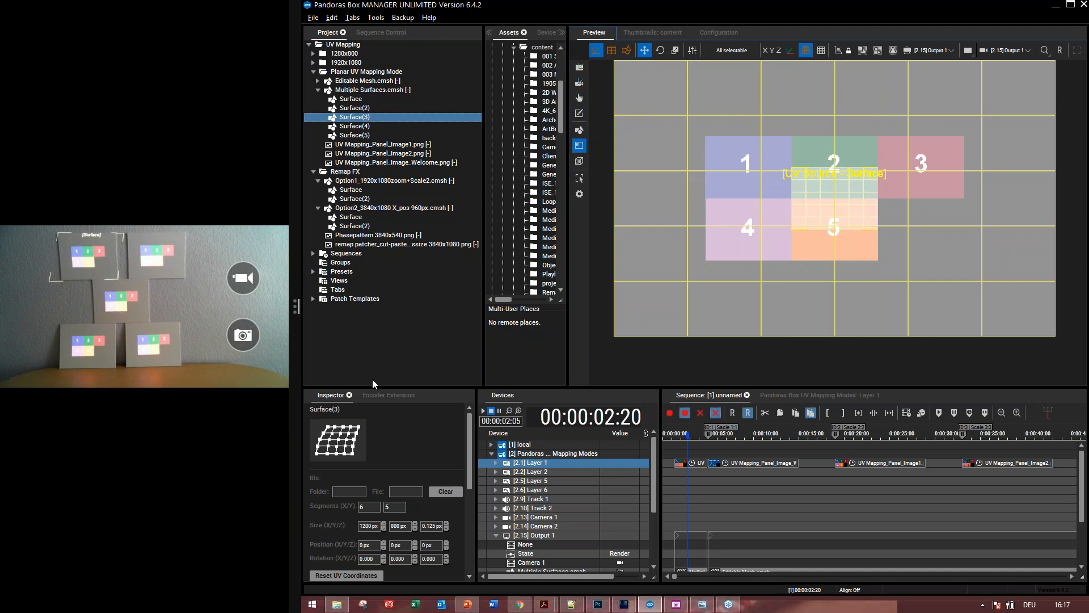
pyautogui.click(370, 526)
pyautogui.write('250')
pyautogui.press('Return')
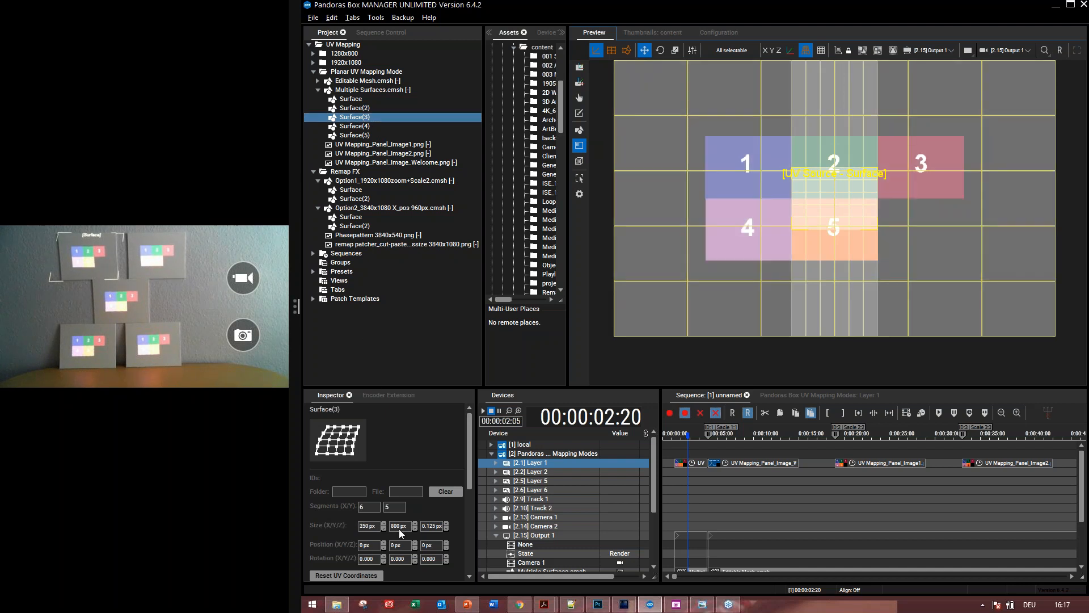
pyautogui.click(399, 526)
pyautogui.write('1')
pyautogui.press('Return')
# Step: Set the UV size of Surface(4) to 250 by 180 px
pyautogui.click(363, 126)
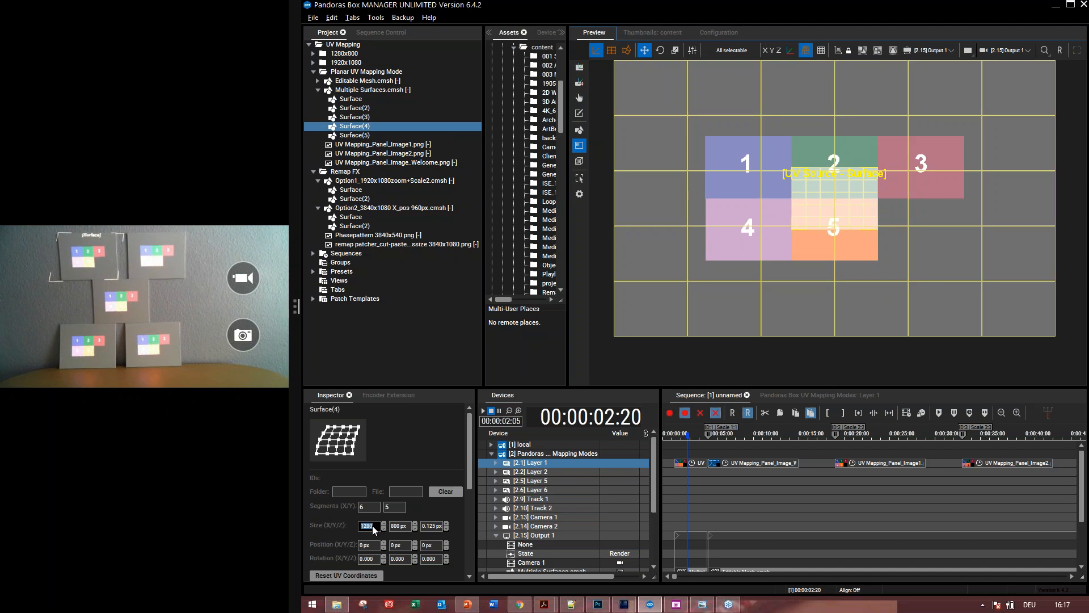
pyautogui.write('250')
pyautogui.press('Return')
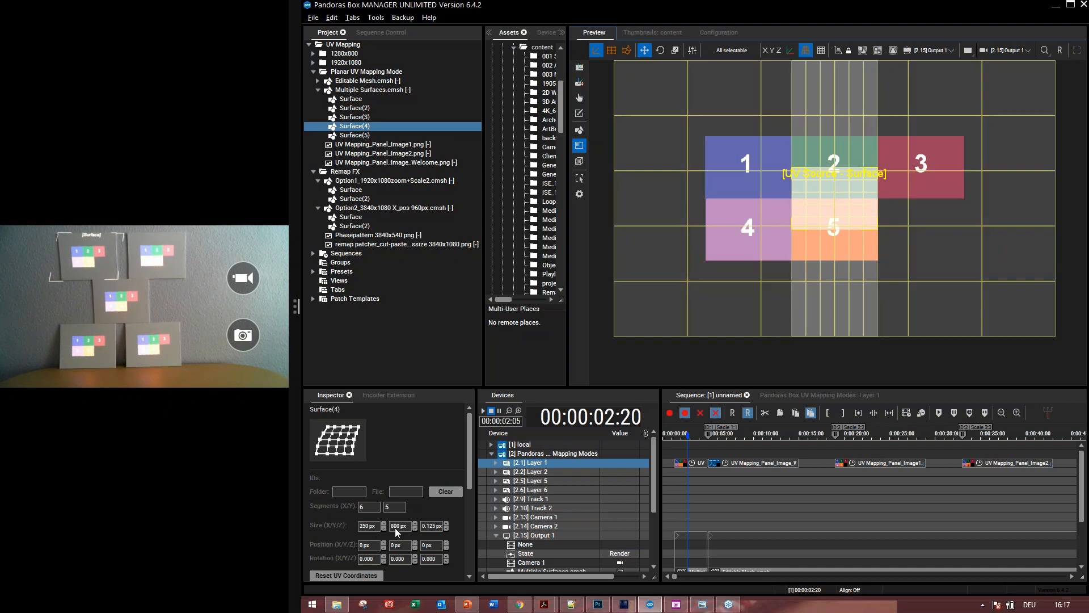
pyautogui.click(396, 527)
pyautogui.write('180')
pyautogui.press('Return')
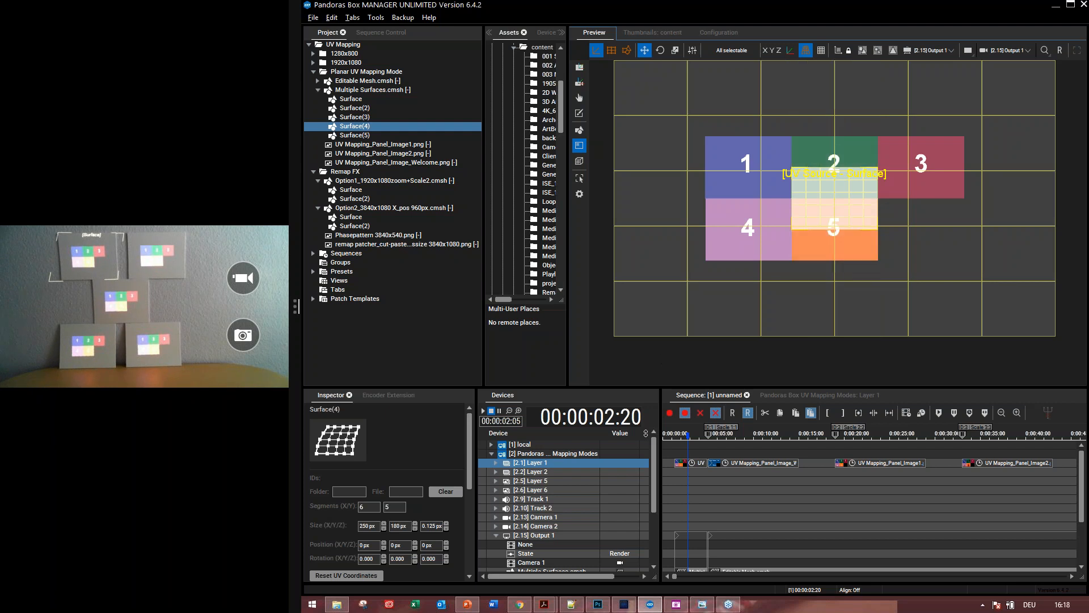
# Step: Try deforming the UV mesh of Surface(5) with a grid point and a single vertex, and reset it to the 1:1 map
pyautogui.click(689, 144)
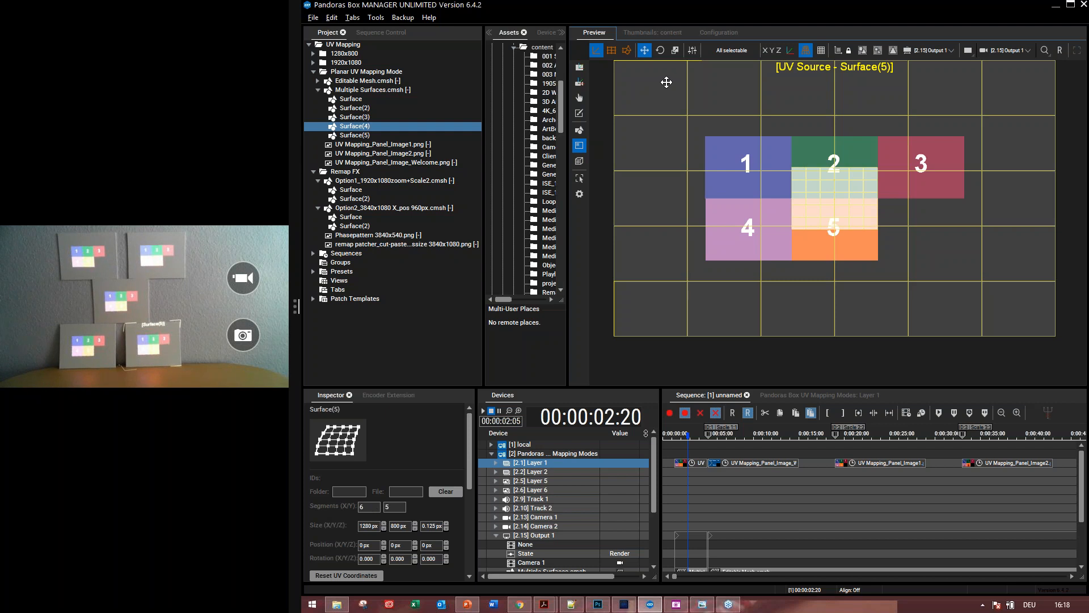
pyautogui.click(611, 51)
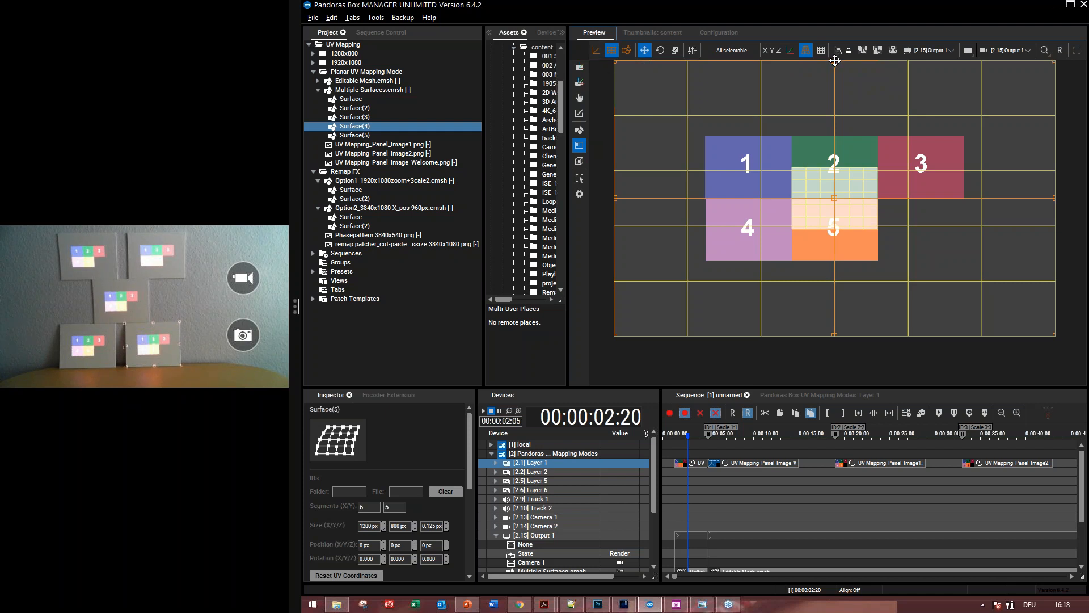
pyautogui.moveTo(834, 60); pyautogui.dragTo(793, 126)
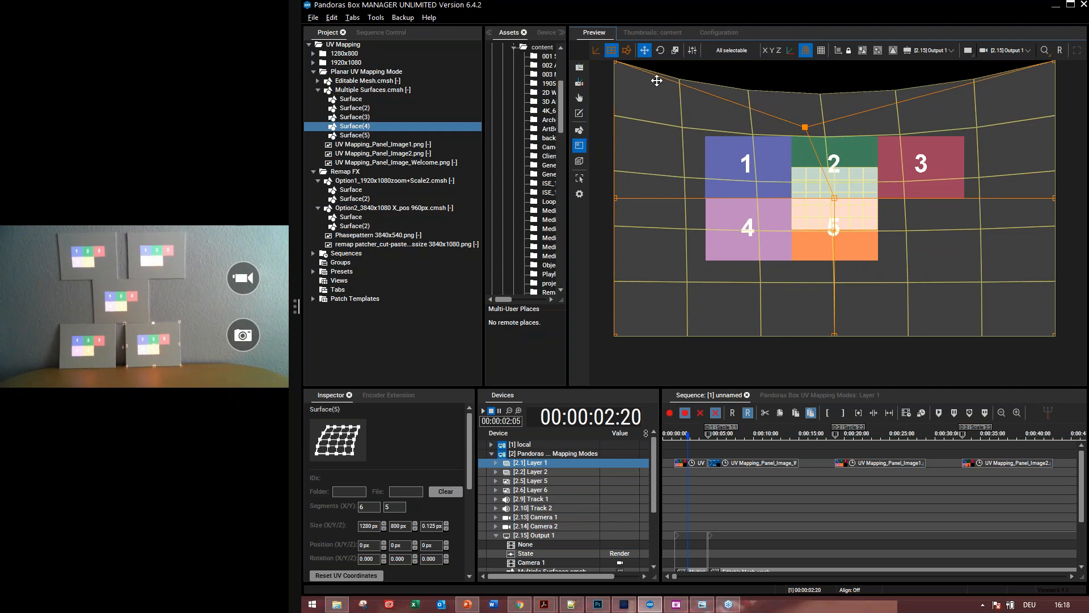
pyautogui.click(627, 51)
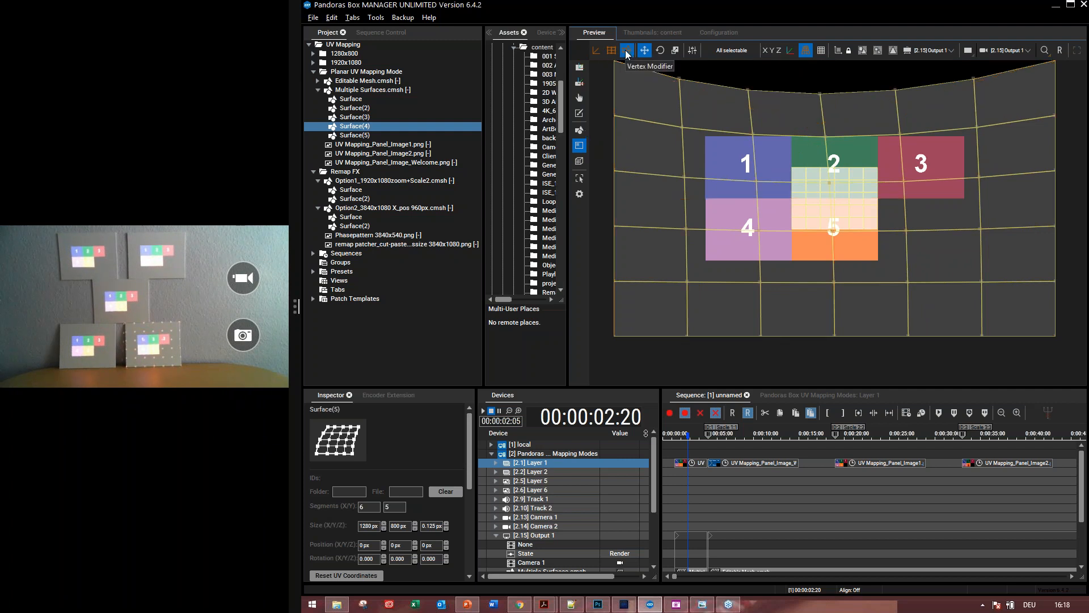
pyautogui.moveTo(683, 127)
pyautogui.mouseDown()
pyautogui.moveTo(664, 144)
pyautogui.moveTo(649, 104)
pyautogui.moveTo(645, 117)
pyautogui.moveTo(678, 118)
pyautogui.mouseUp()
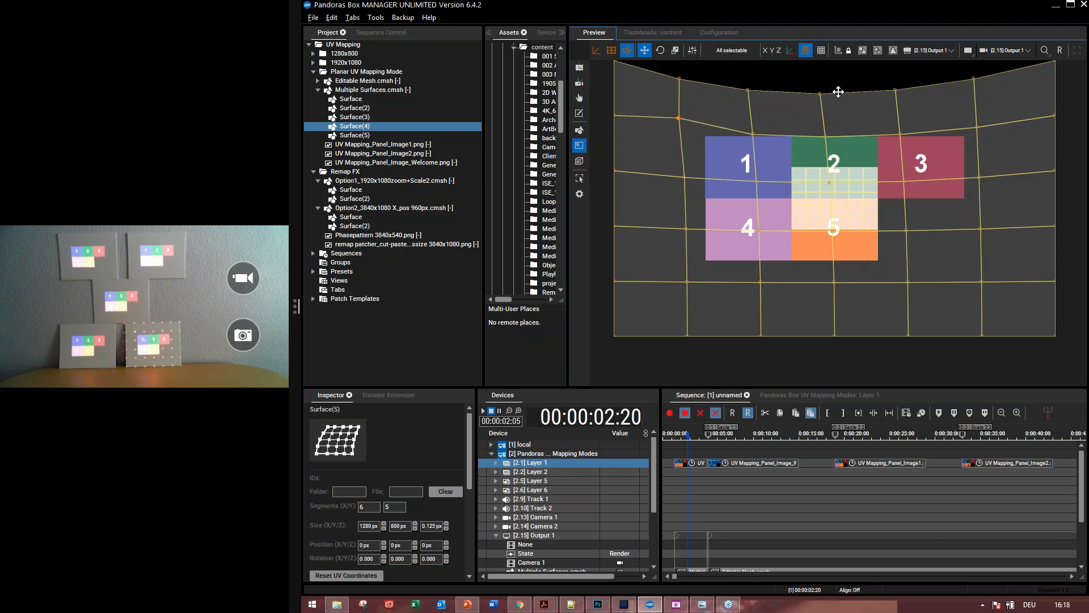
pyautogui.click(894, 50)
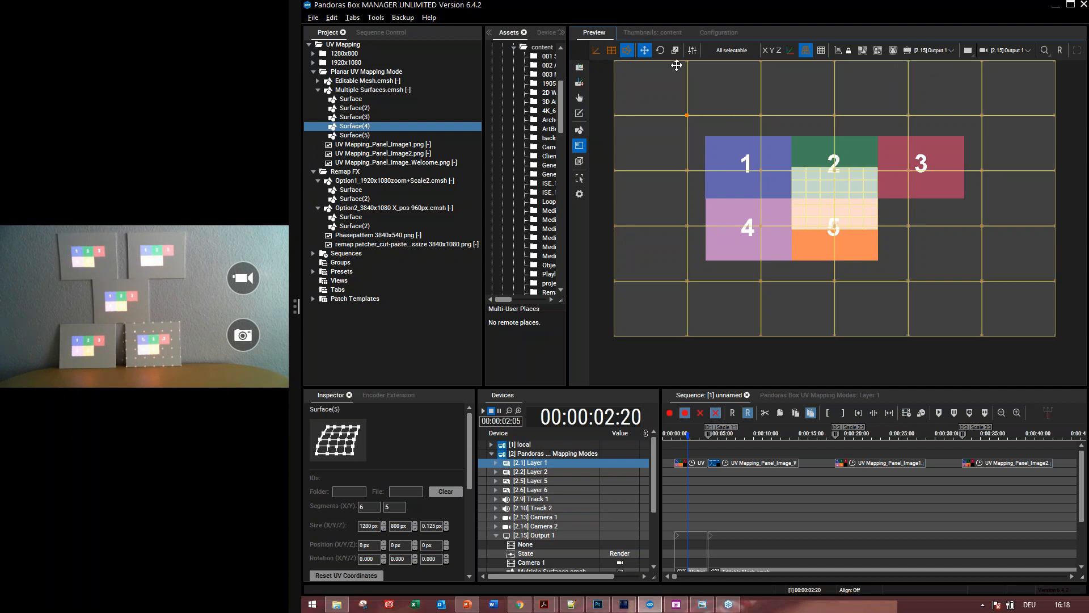
# Step: Try the other automatic UV maps on the whole of Surface(5) and reapply the 1:1 map
pyautogui.click(594, 50)
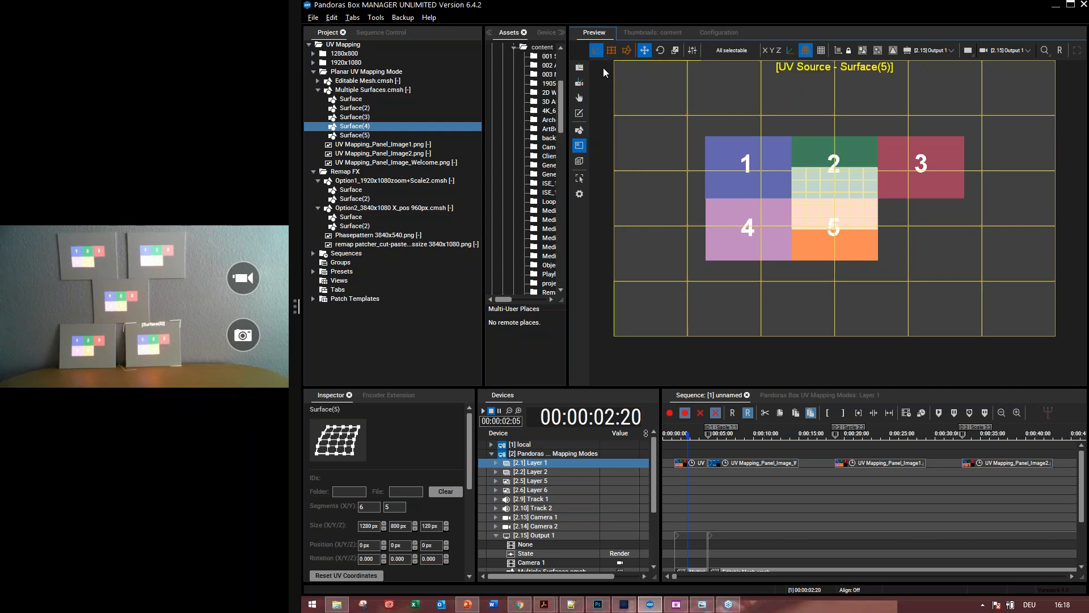
pyautogui.click(874, 50)
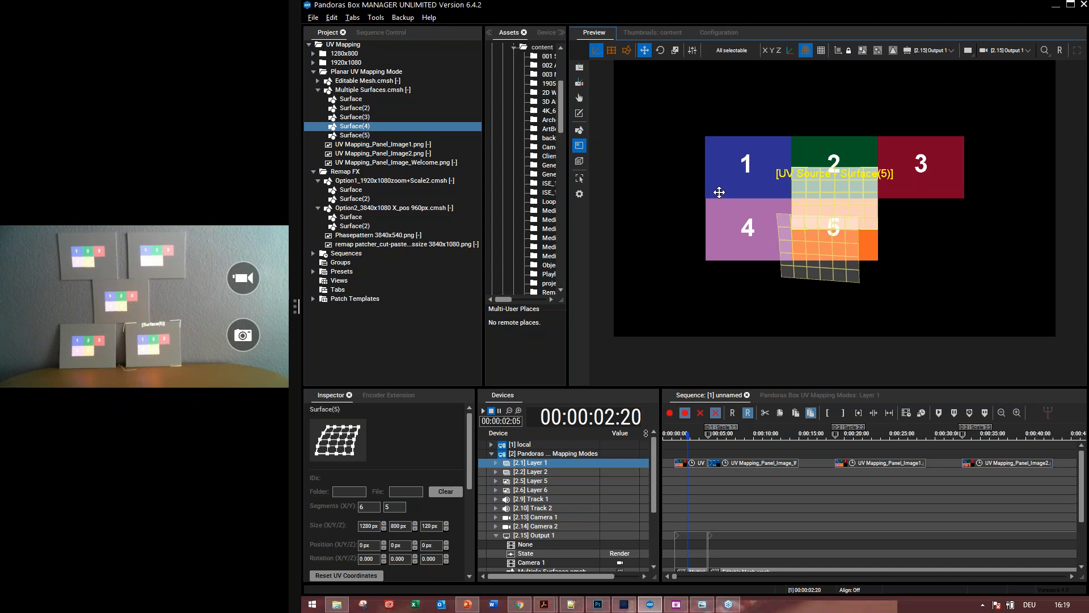
pyautogui.click(862, 52)
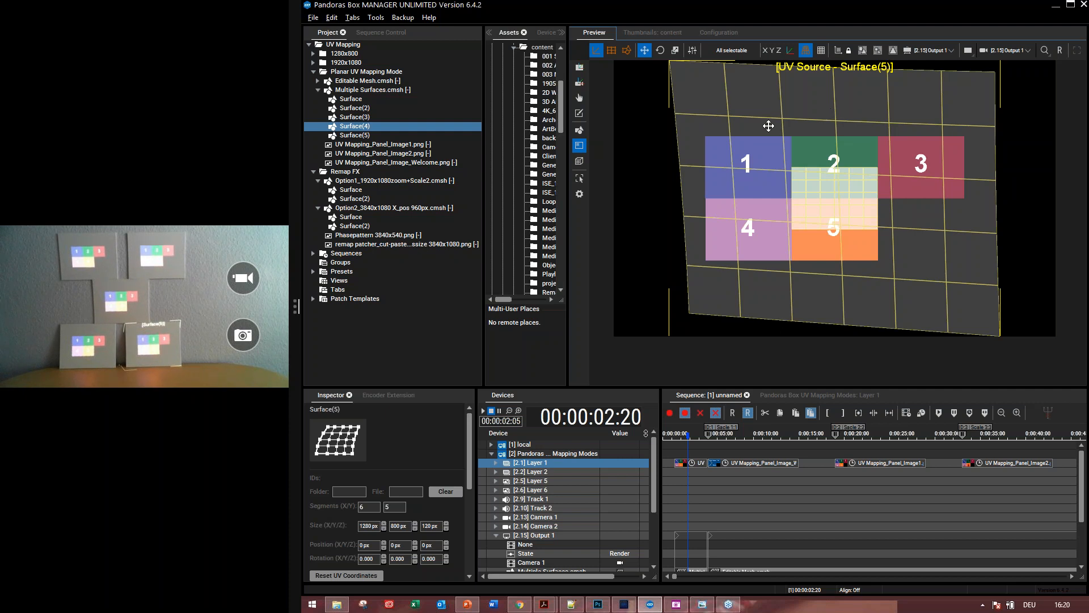
pyautogui.click(894, 51)
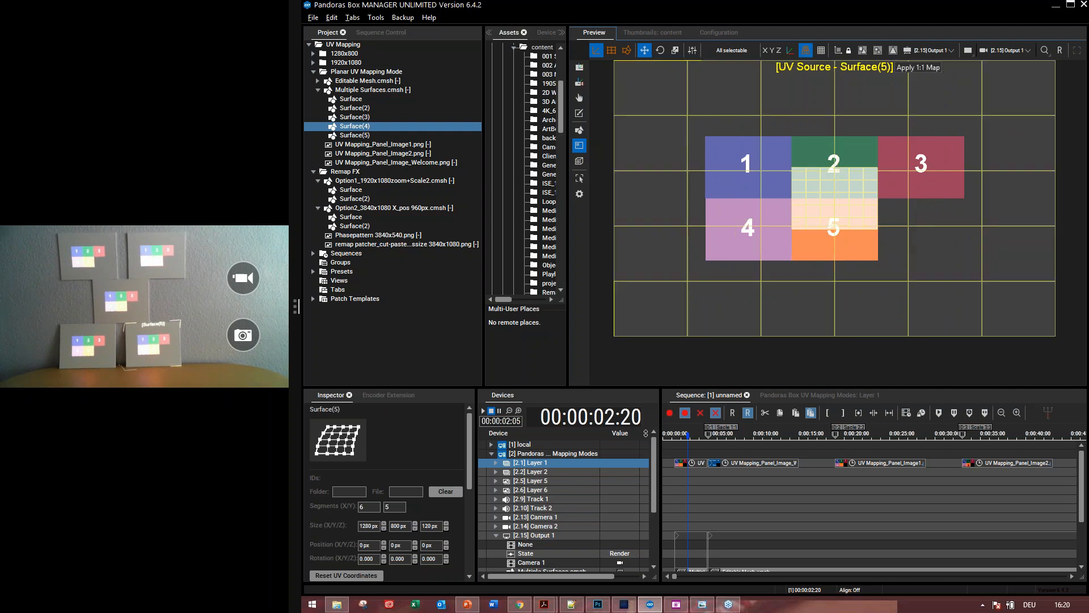
# Step: Scale down the UV mesh of Surface(5) and set its exact size to 250 by 180 px
pyautogui.doubleClick(373, 526)
pyautogui.click(675, 51)
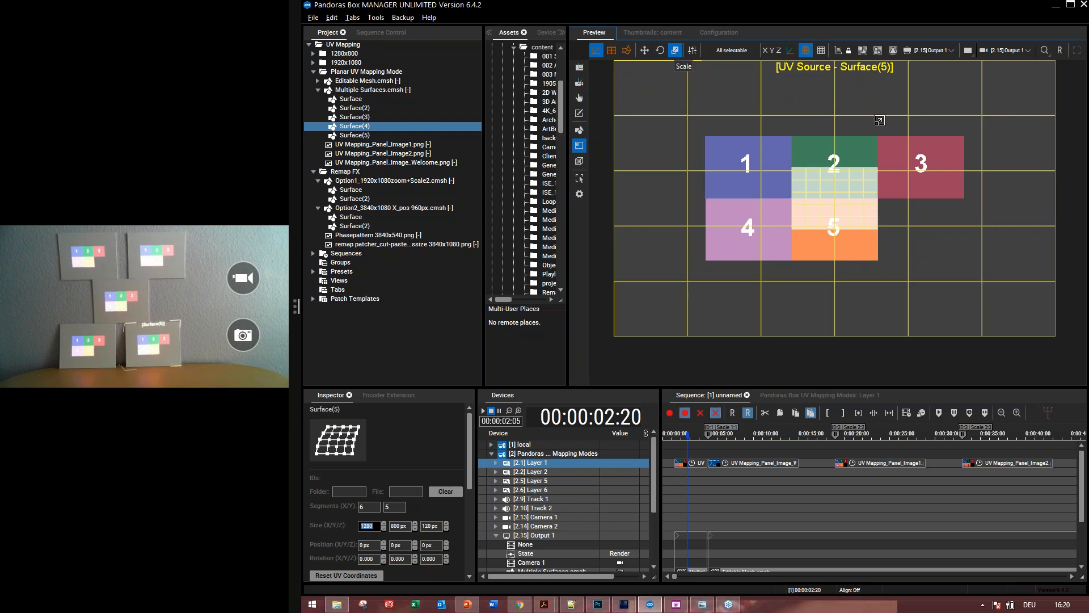
pyautogui.moveTo(1032, 66); pyautogui.dragTo(898, 168)
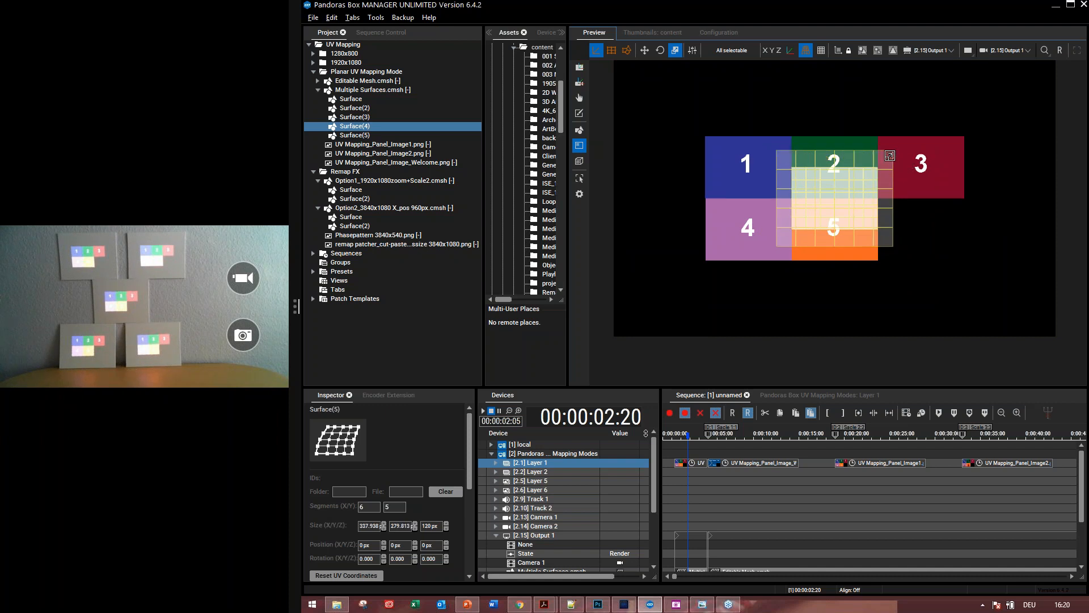
pyautogui.moveTo(888, 155); pyautogui.dragTo(852, 202)
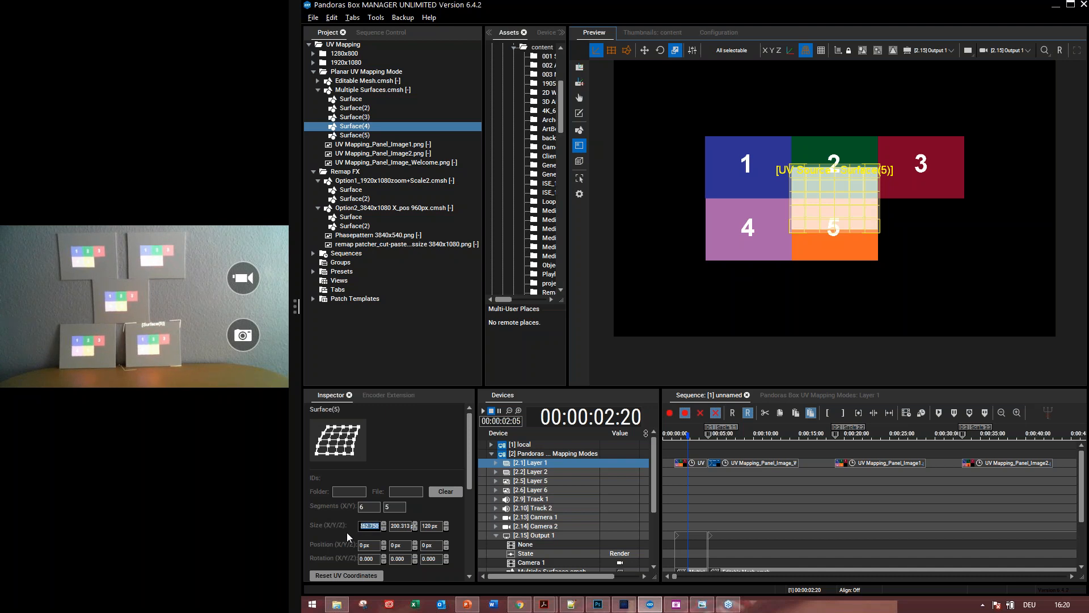
pyautogui.press('Return')
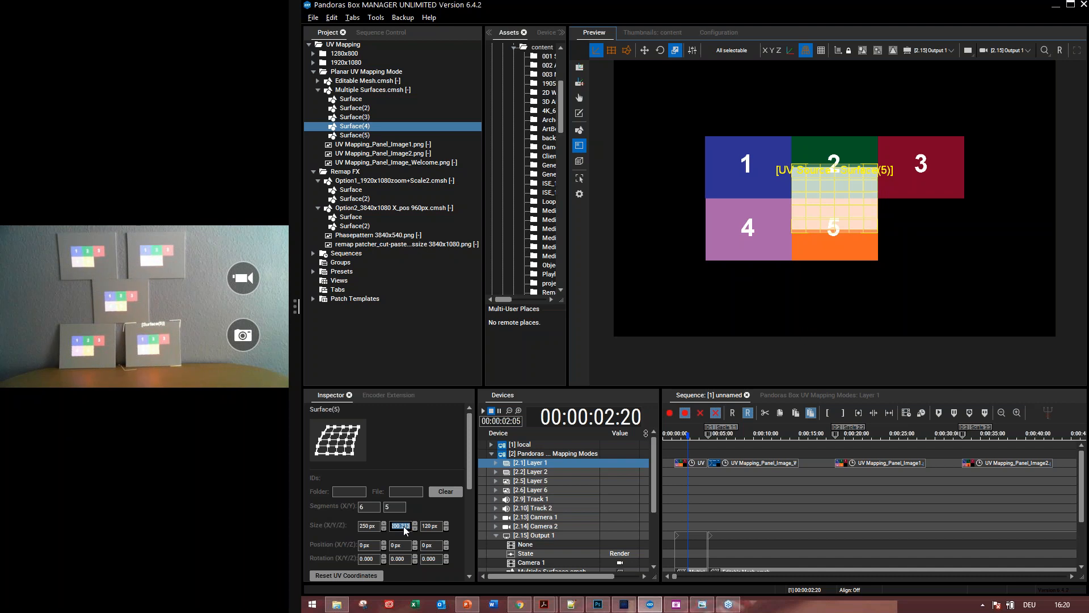
pyautogui.write('180')
pyautogui.press('Return')
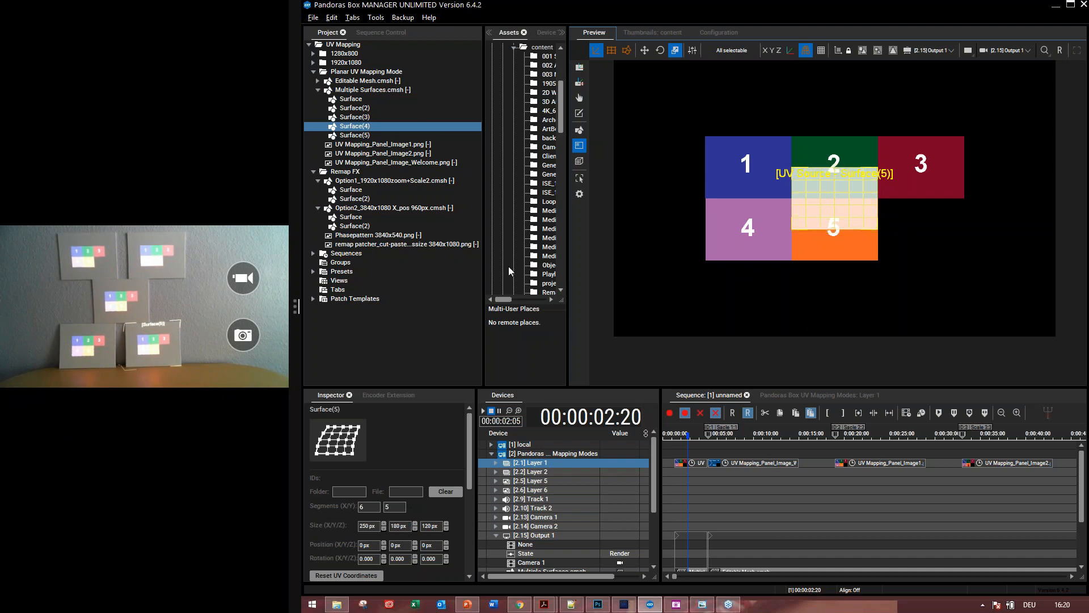
# Step: Make only the first surface selectable and move its UV mesh onto panel 1, at position X -250 px, Y -90 px
pyautogui.click(352, 99)
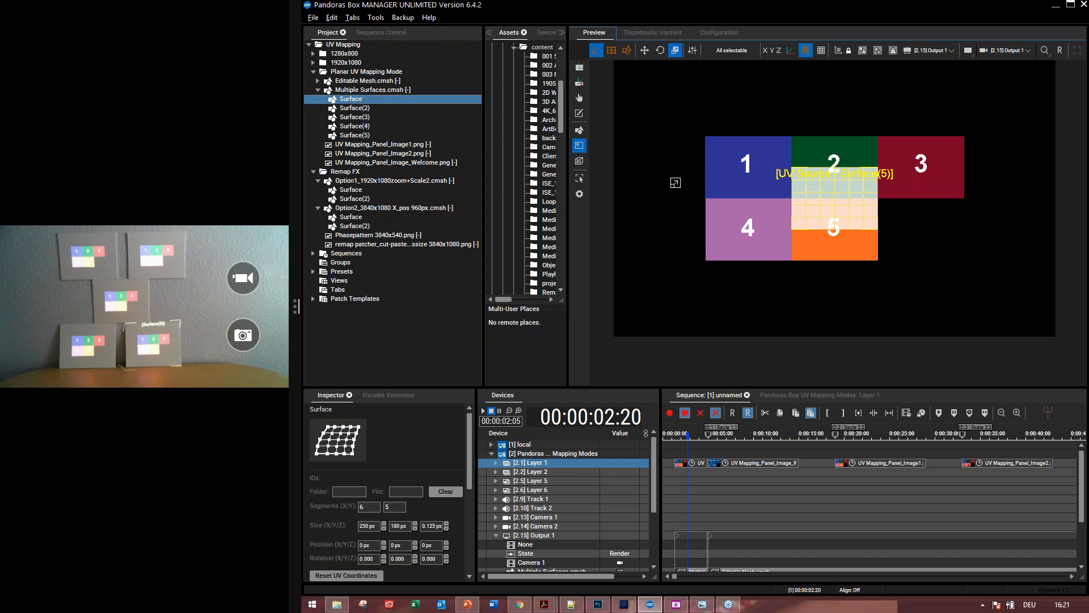
pyautogui.click(737, 51)
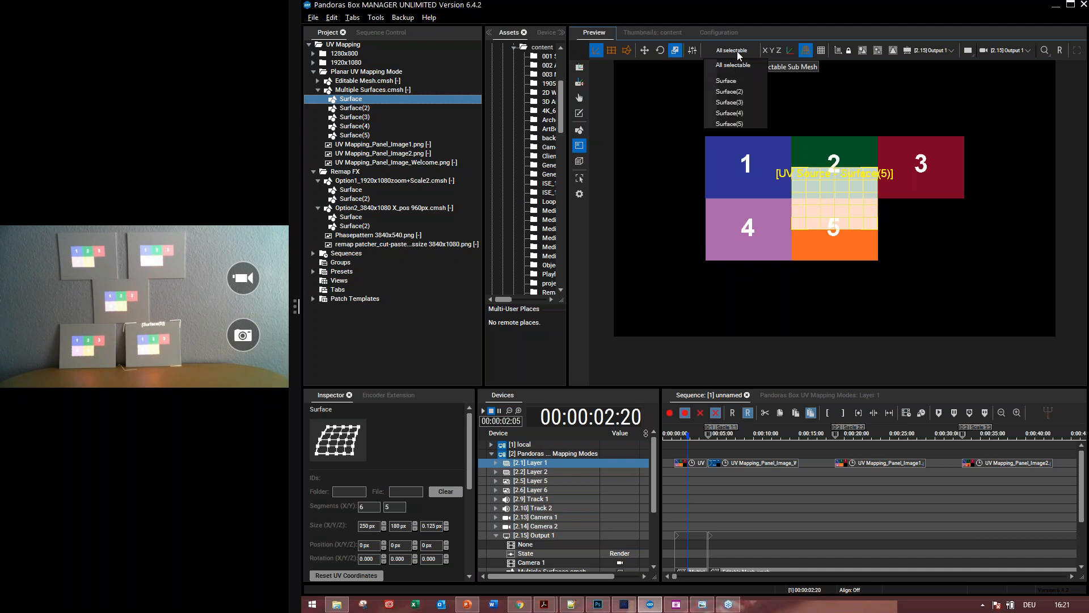
pyautogui.click(729, 81)
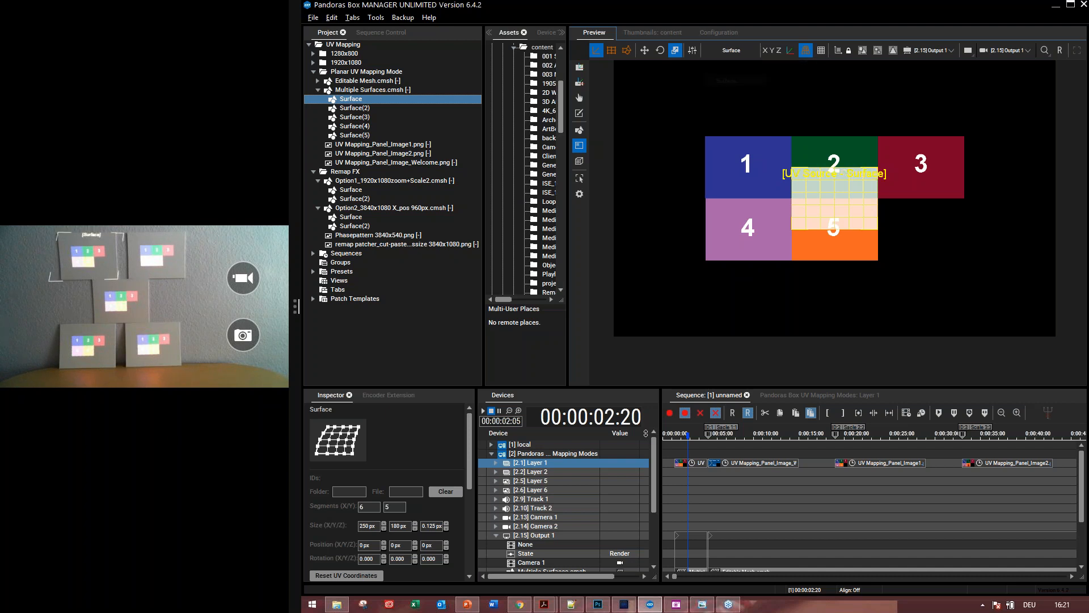
pyautogui.click(645, 50)
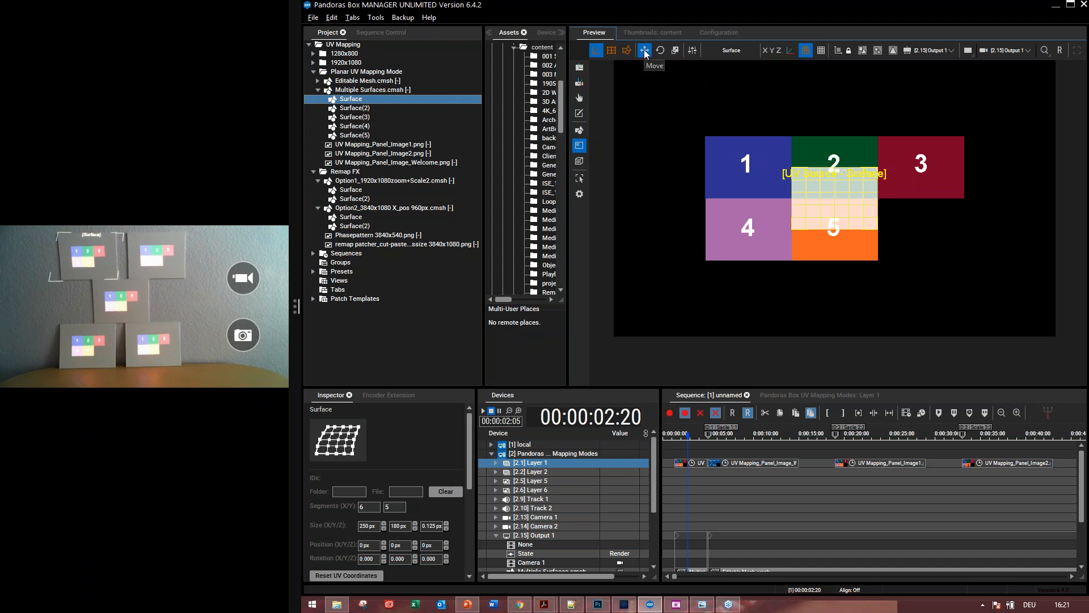
pyautogui.moveTo(846, 195); pyautogui.dragTo(760, 174)
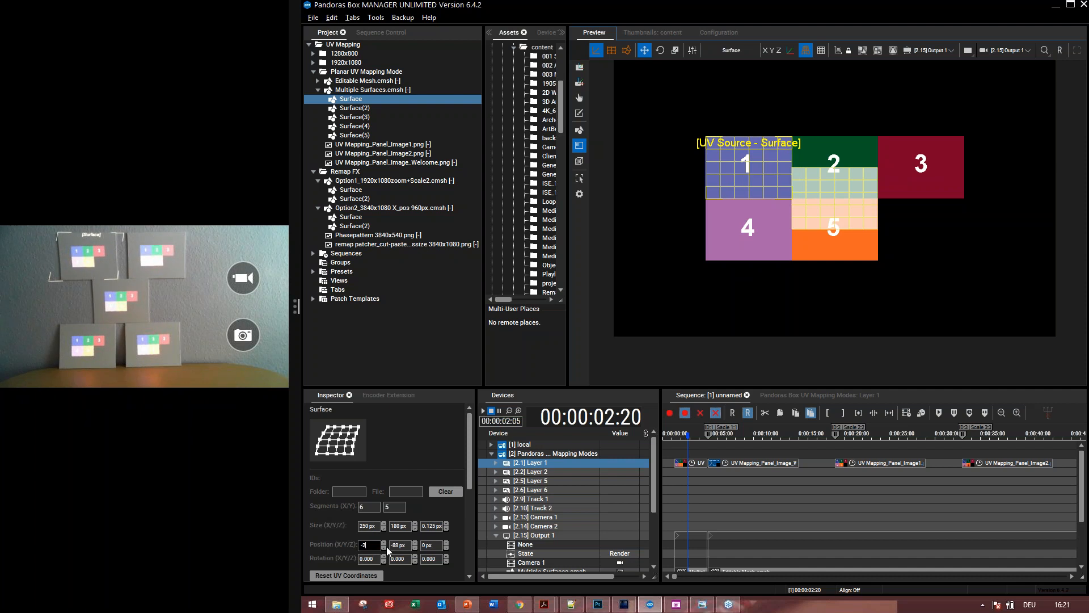
pyautogui.press('Return')
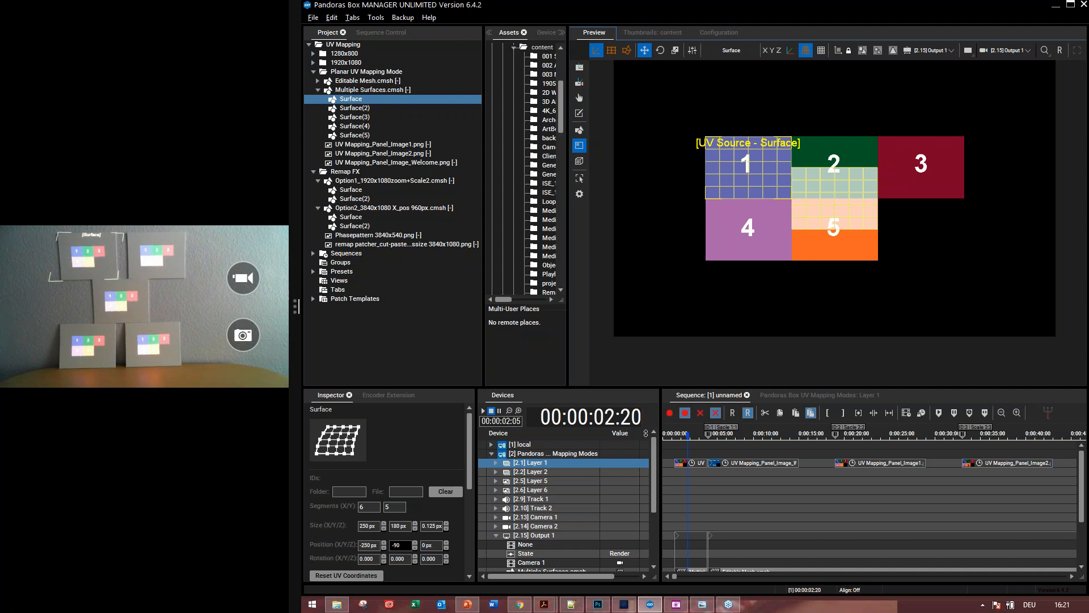
pyautogui.press('Return')
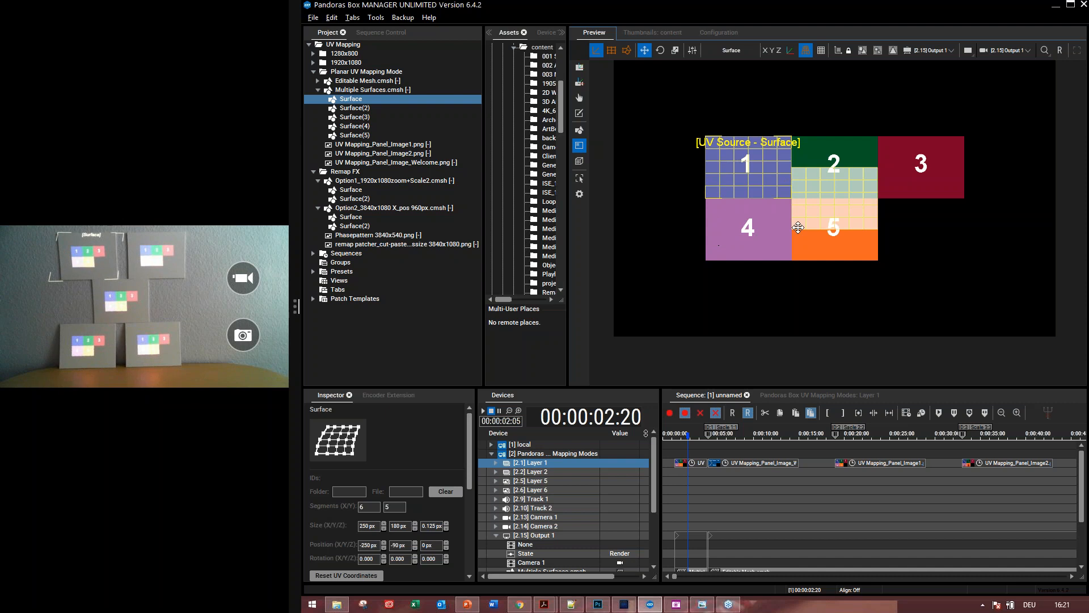
# Step: Make only Surface(2) selectable and switch the projected output to show the edited UV mapping
pyautogui.click(735, 52)
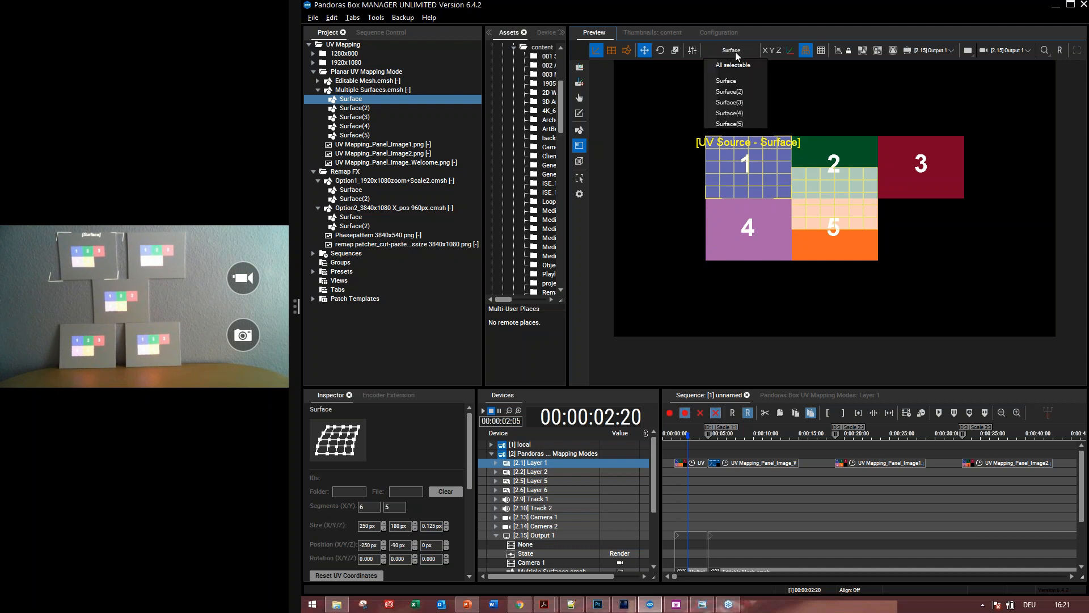
pyautogui.click(729, 92)
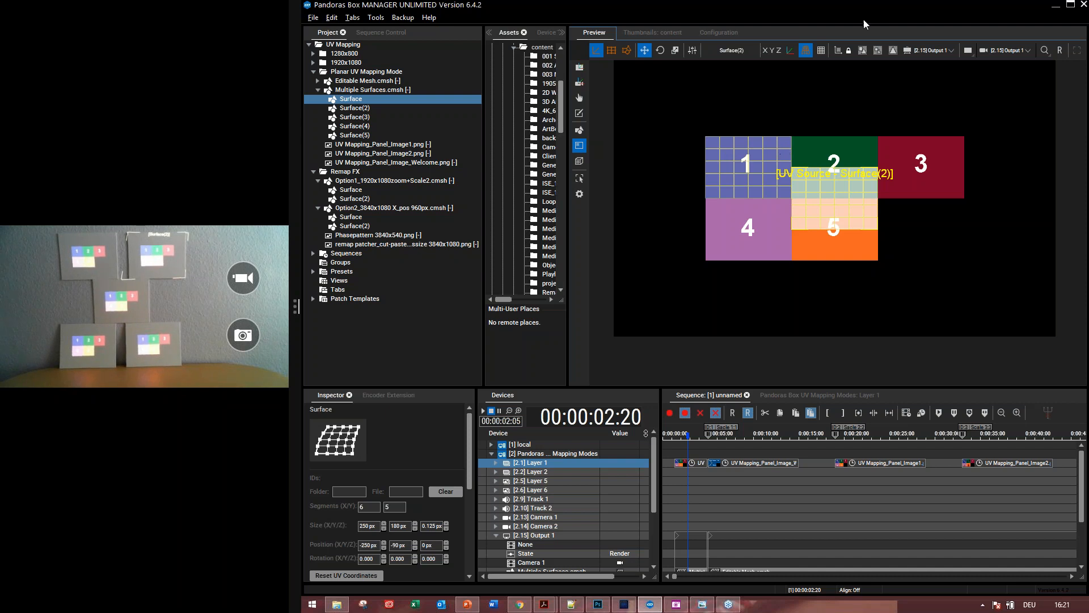
pyautogui.click(838, 51)
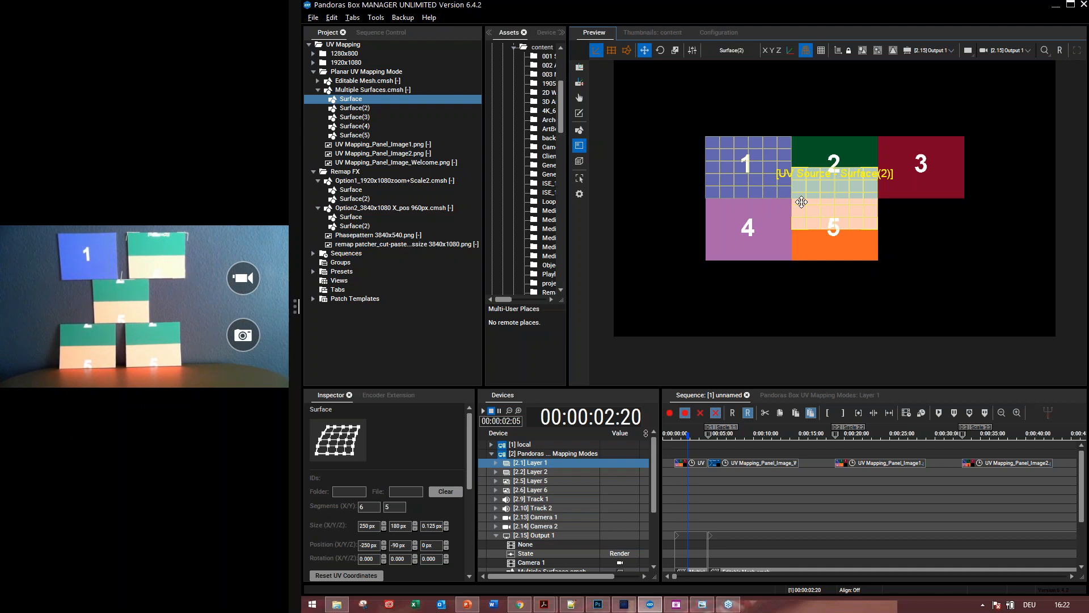
# Step: Place the UV mesh of Surface(2) over panel 2 by setting its Y position to -90 px
pyautogui.click(840, 189)
pyautogui.click(401, 545)
pyautogui.write('-90')
pyautogui.press('Return')
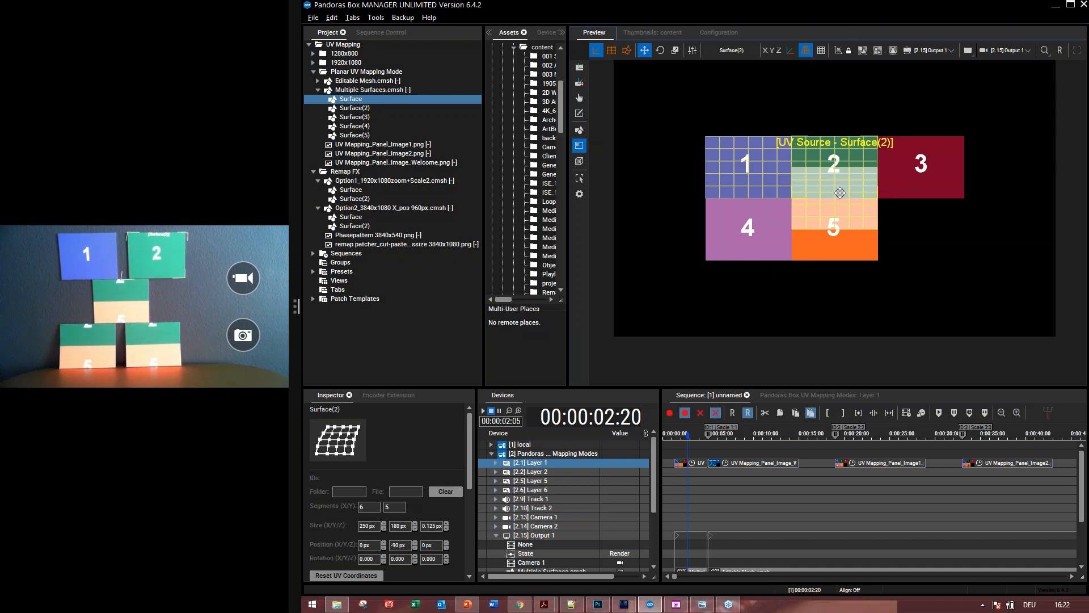
# Step: Place the UV mesh of Surface(3) over panel 3 at position X 250 px, Y -90 px, and calculate its UV coordinates
pyautogui.click(735, 51)
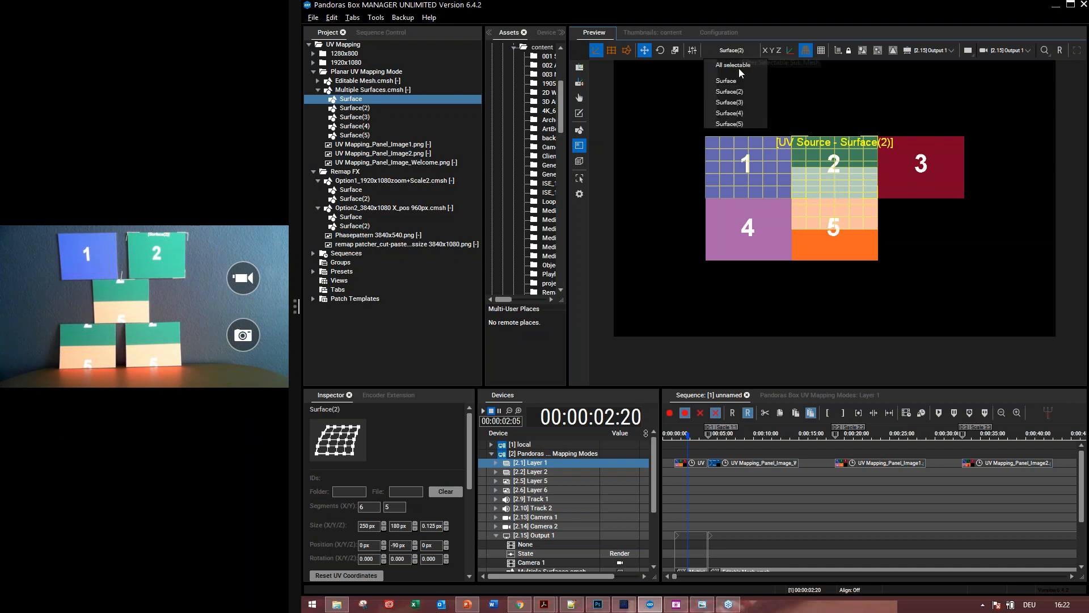
pyautogui.click(741, 103)
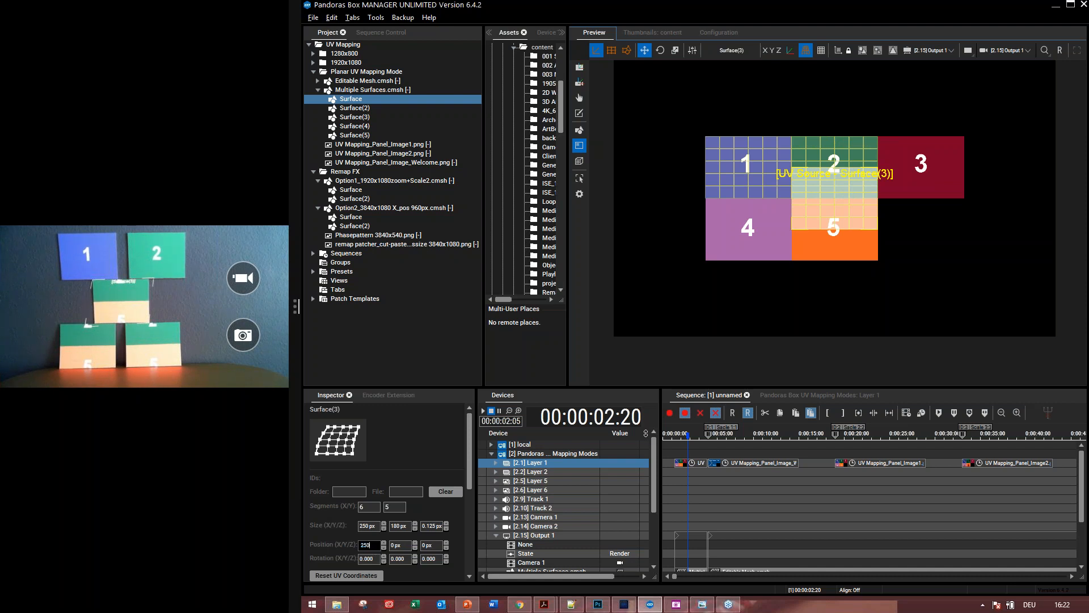
pyautogui.press('Return')
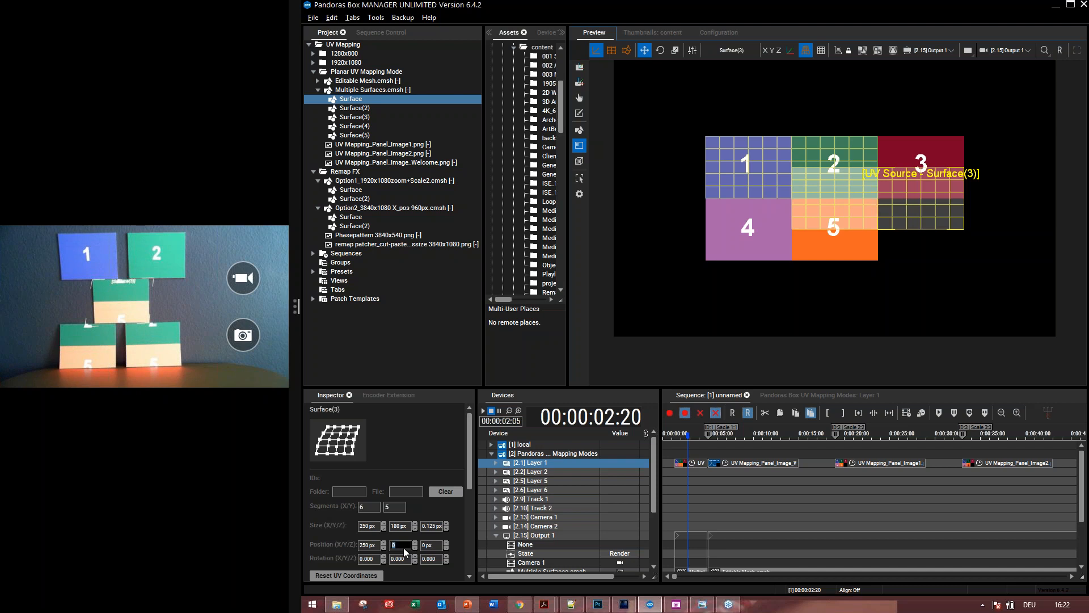
pyautogui.write('90')
pyautogui.press('Return')
pyautogui.click(400, 545)
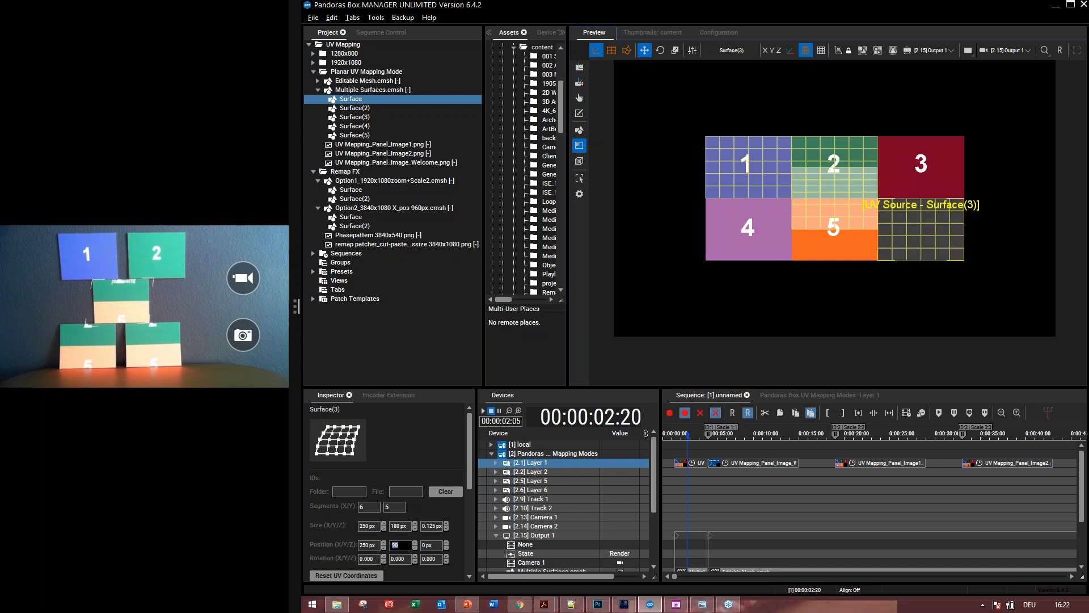
pyautogui.write('-90')
pyautogui.press('Return')
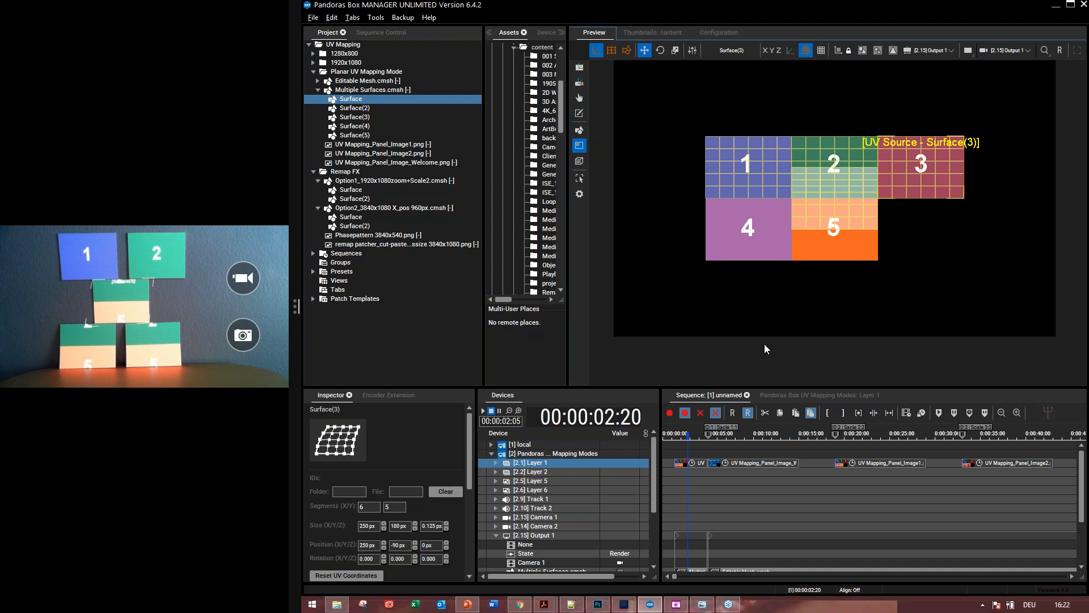
pyautogui.click(838, 53)
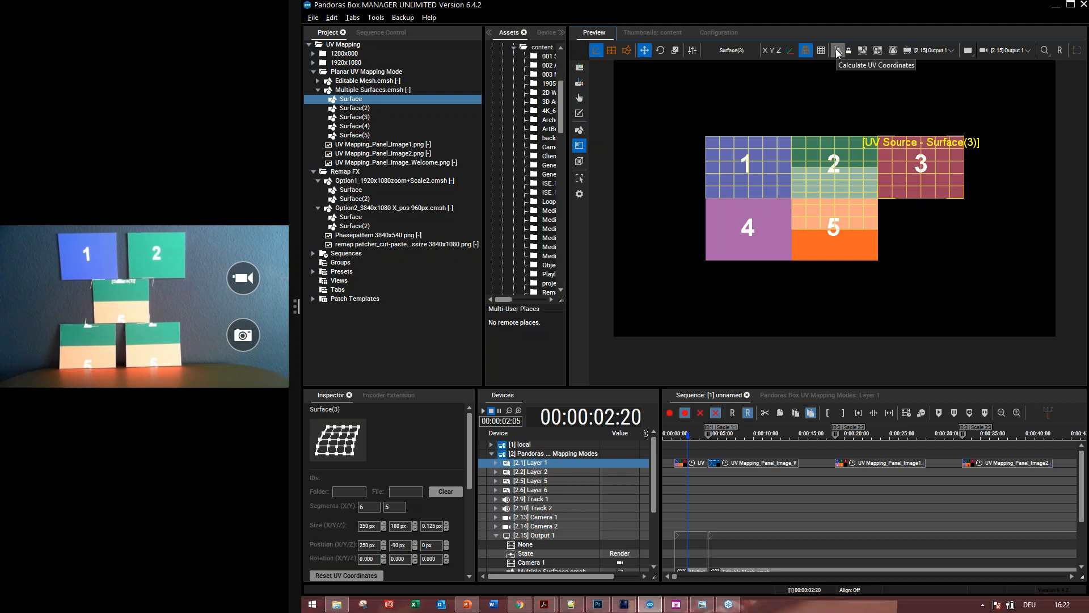
pyautogui.click(733, 51)
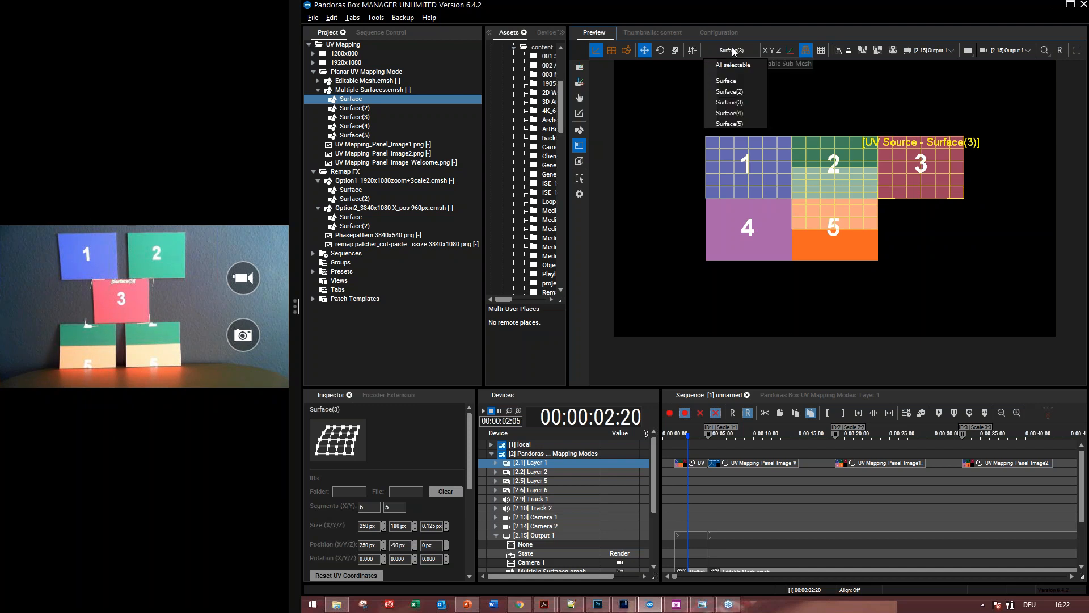
pyautogui.click(731, 113)
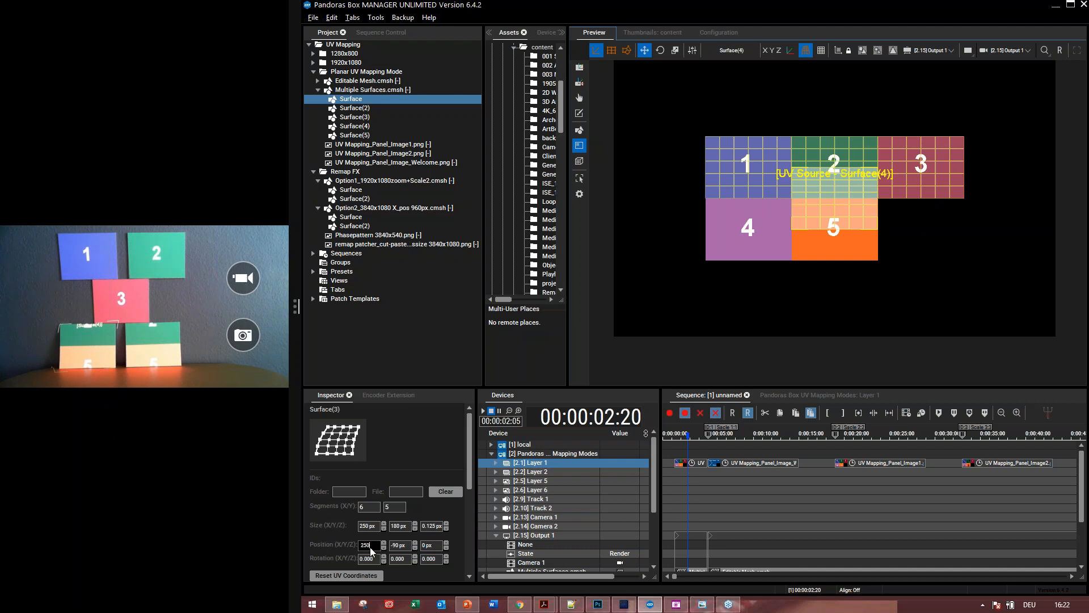
pyautogui.click(361, 547)
pyautogui.write('-')
pyautogui.press('Return')
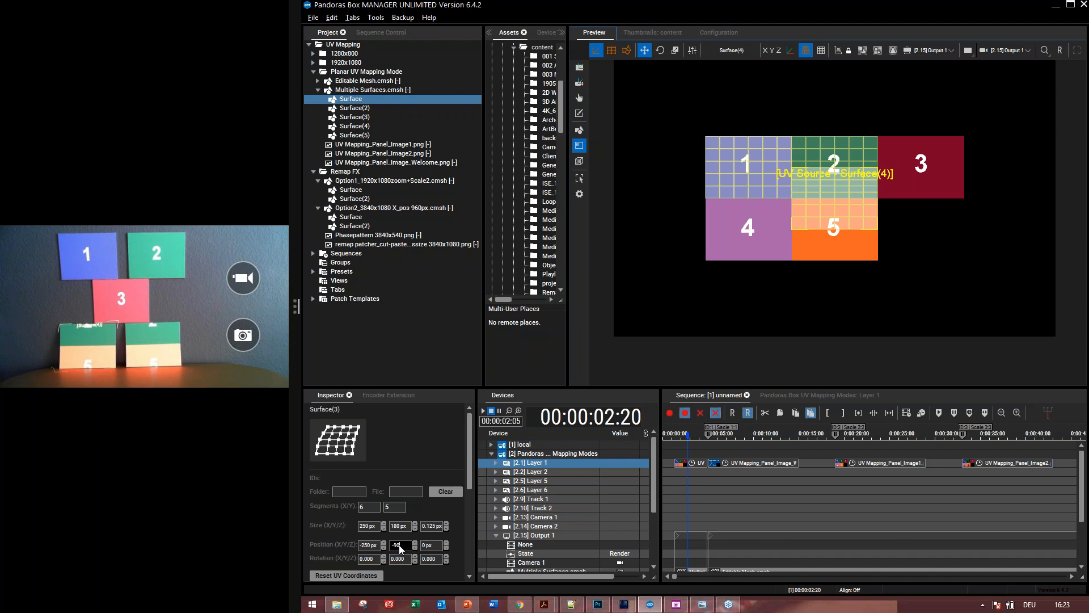
pyautogui.click(368, 545)
pyautogui.press('Return')
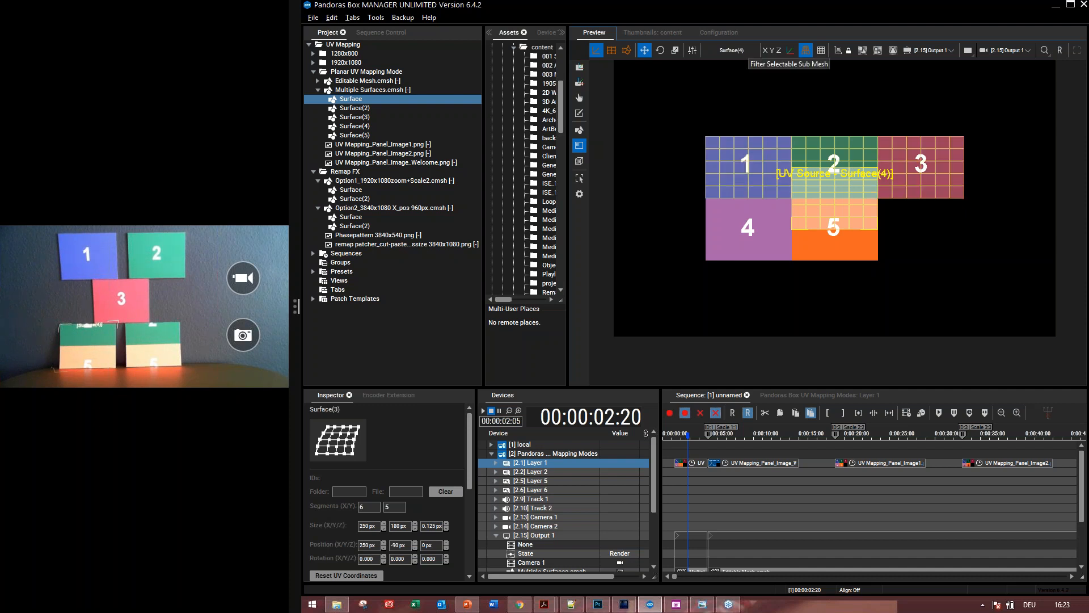
# Step: Make only Surface(4) selectable and move its UV mesh onto panel 4, at position X -250 px, Y 90 px
pyautogui.click(825, 211)
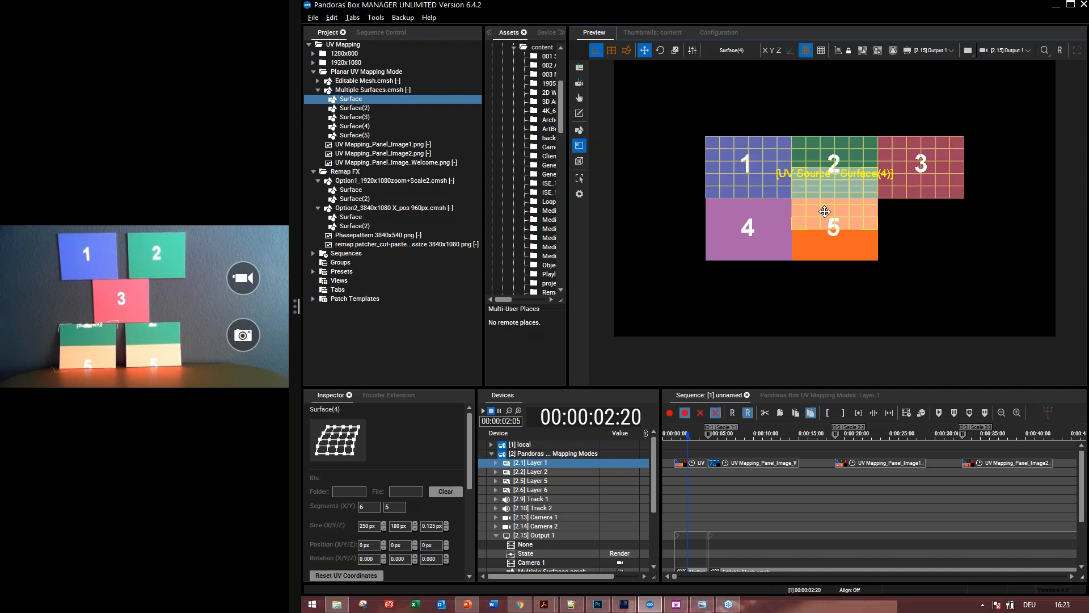
pyautogui.click(737, 50)
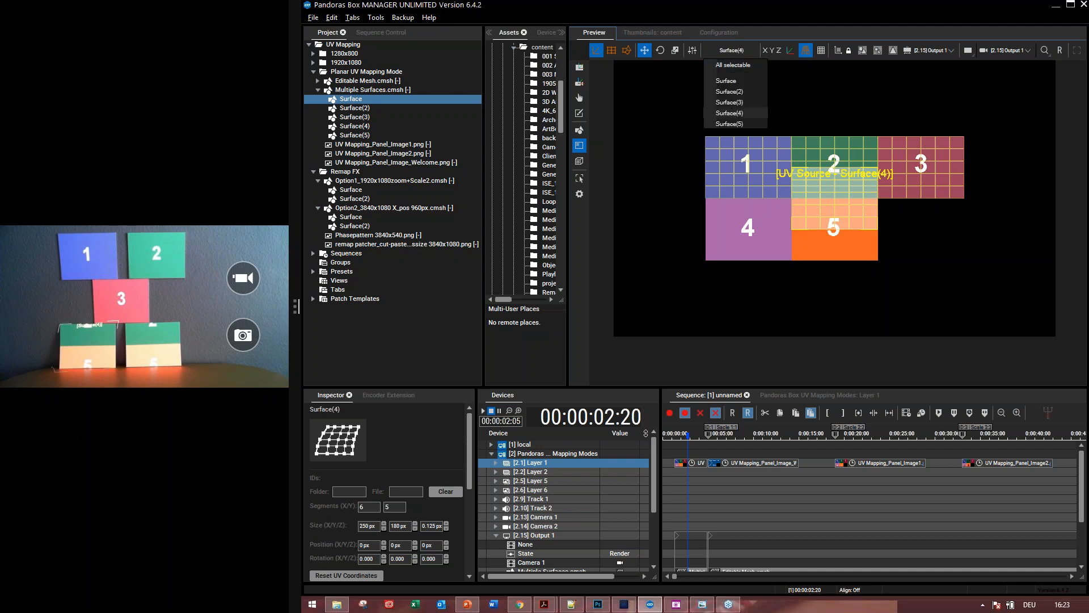
pyautogui.click(737, 113)
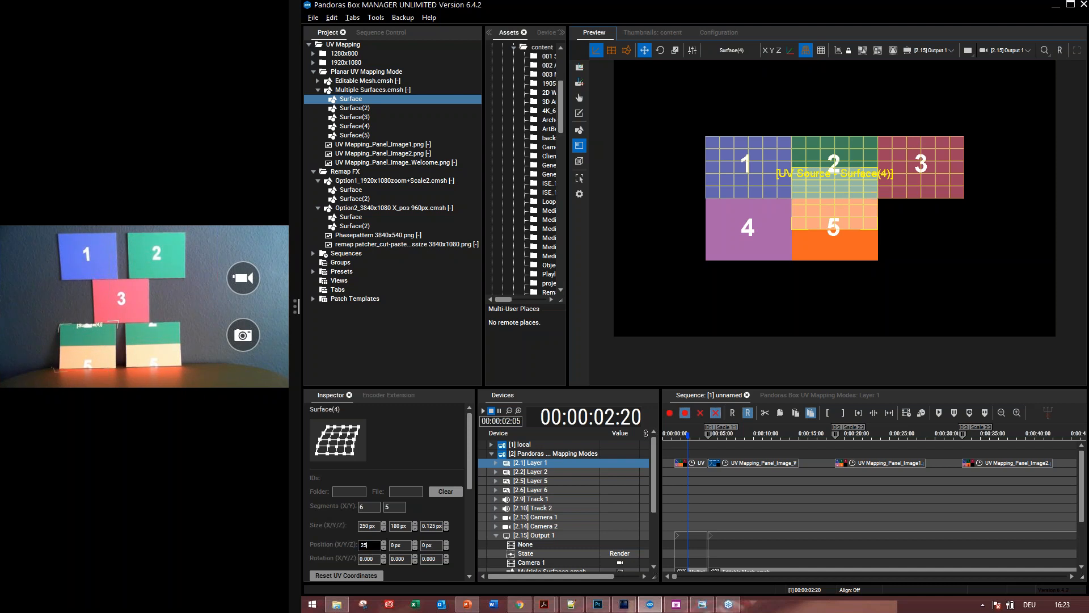
pyautogui.press('Return')
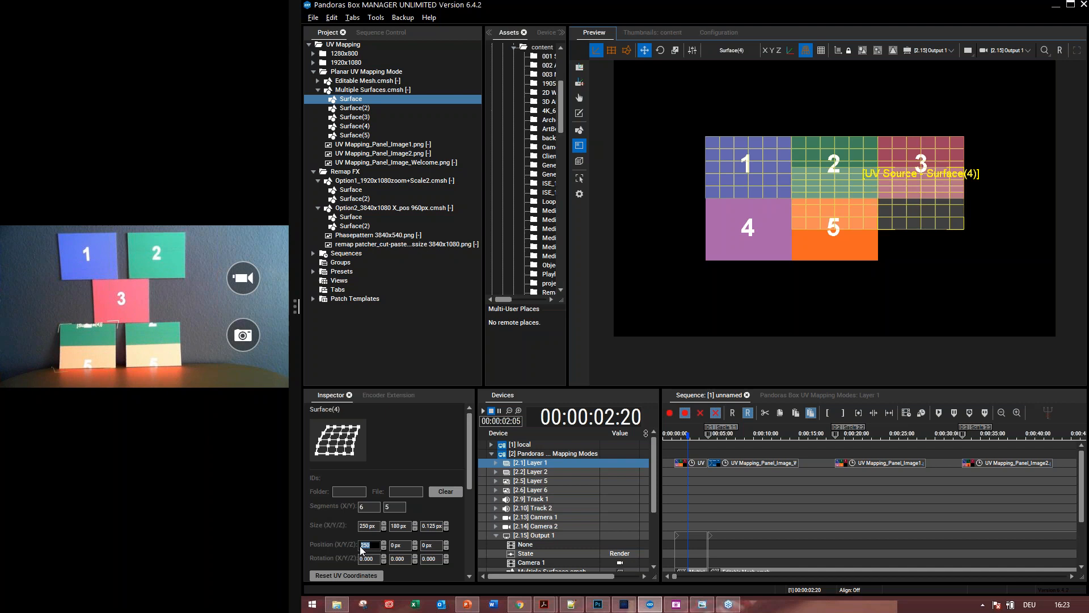
pyautogui.write('-250')
pyautogui.press('Return')
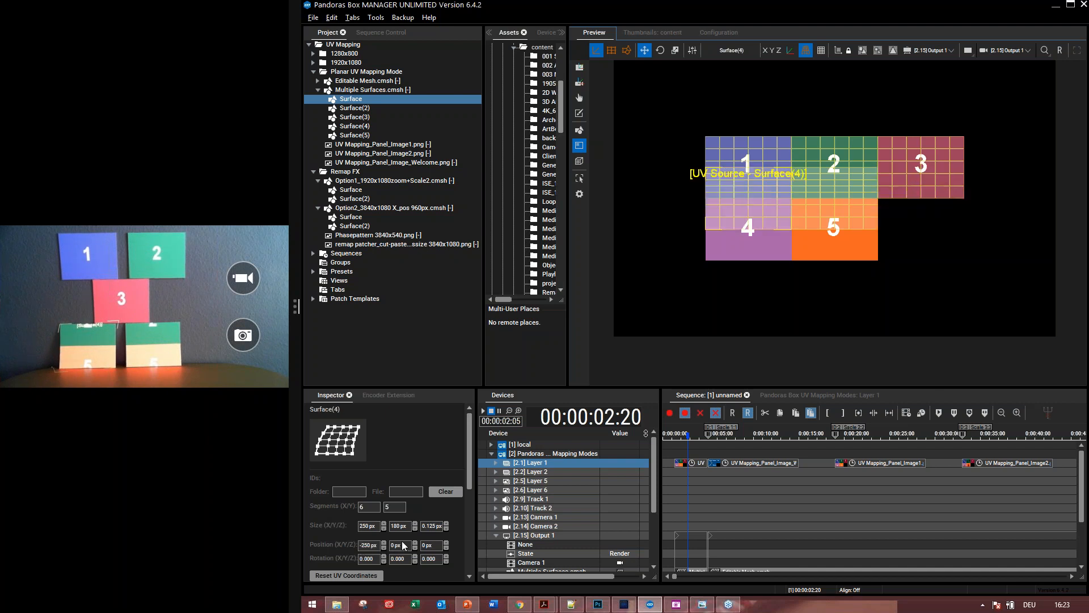
pyautogui.click(398, 545)
pyautogui.write('90')
pyautogui.press('Return')
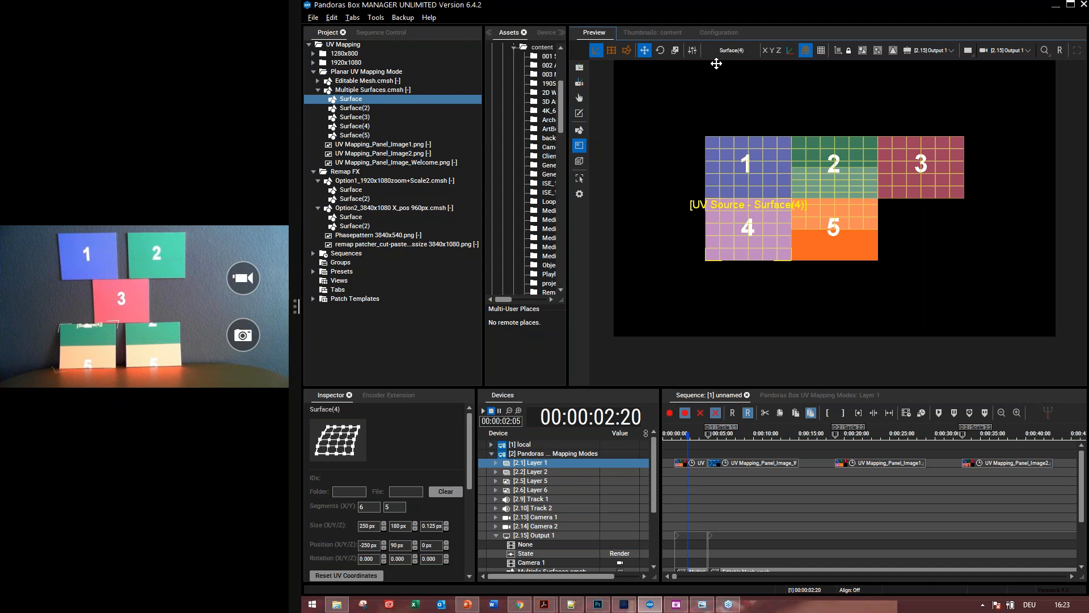
# Step: Place the UV mesh of Surface(5) over panel 5 by setting its Y position to 90 px, and calculate the UV coordinates
pyautogui.click(729, 51)
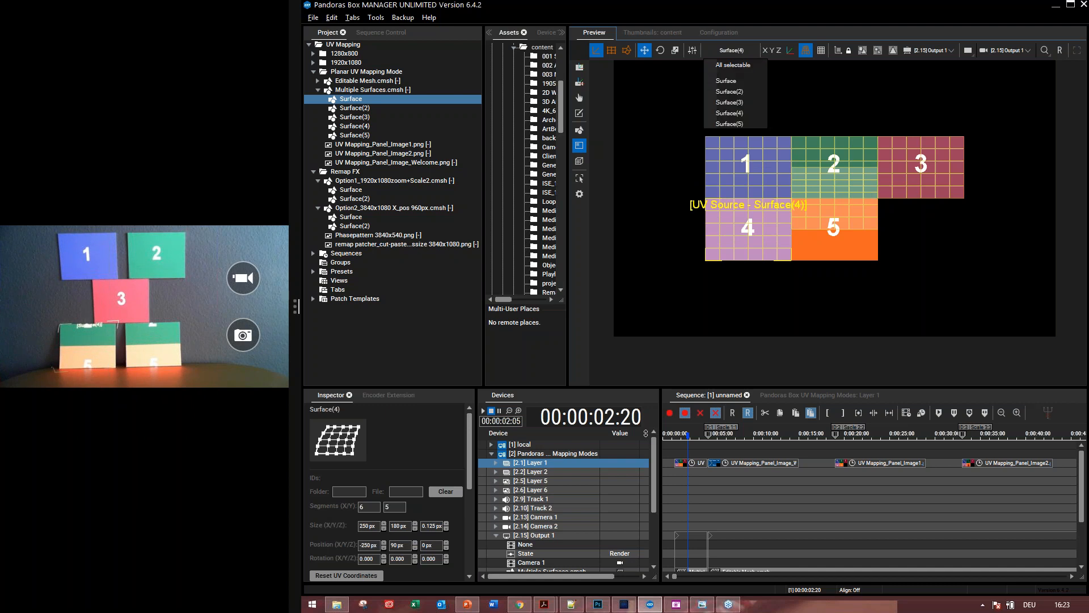
pyautogui.click(729, 124)
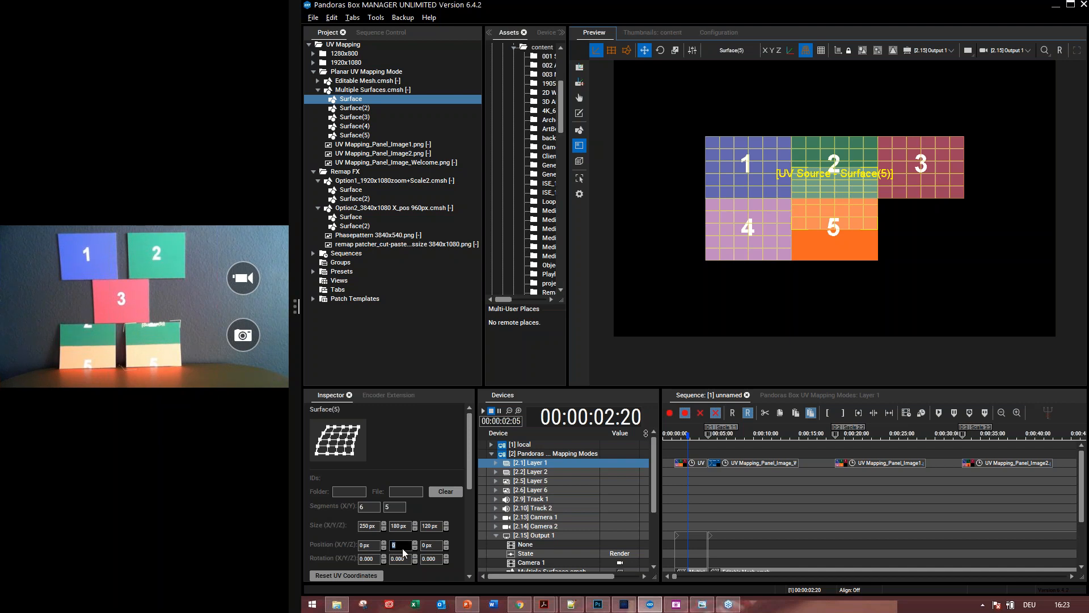
pyautogui.write('9')
pyautogui.press('Return')
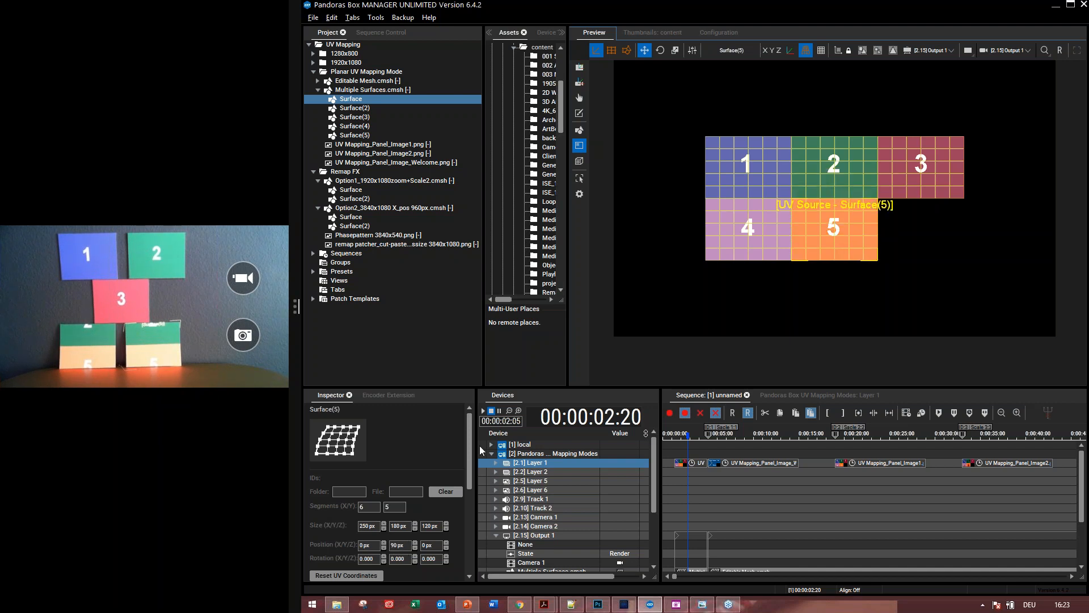
pyautogui.click(839, 52)
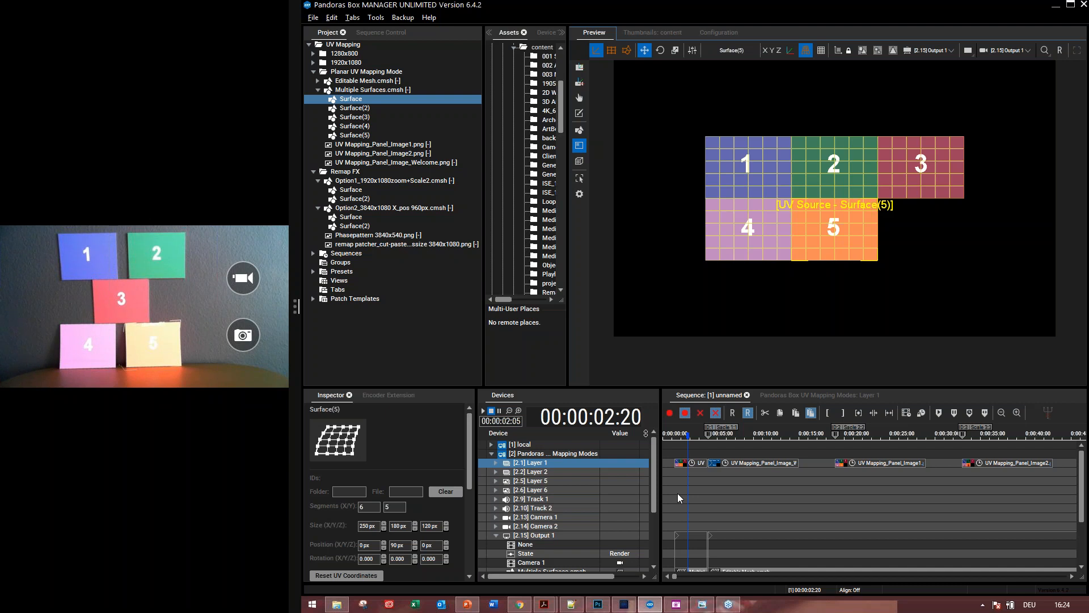
# Step: Enlarge the device list and inspector areas and view the properties of UV Mapping_Panel_Image1.png
pyautogui.click(1016, 49)
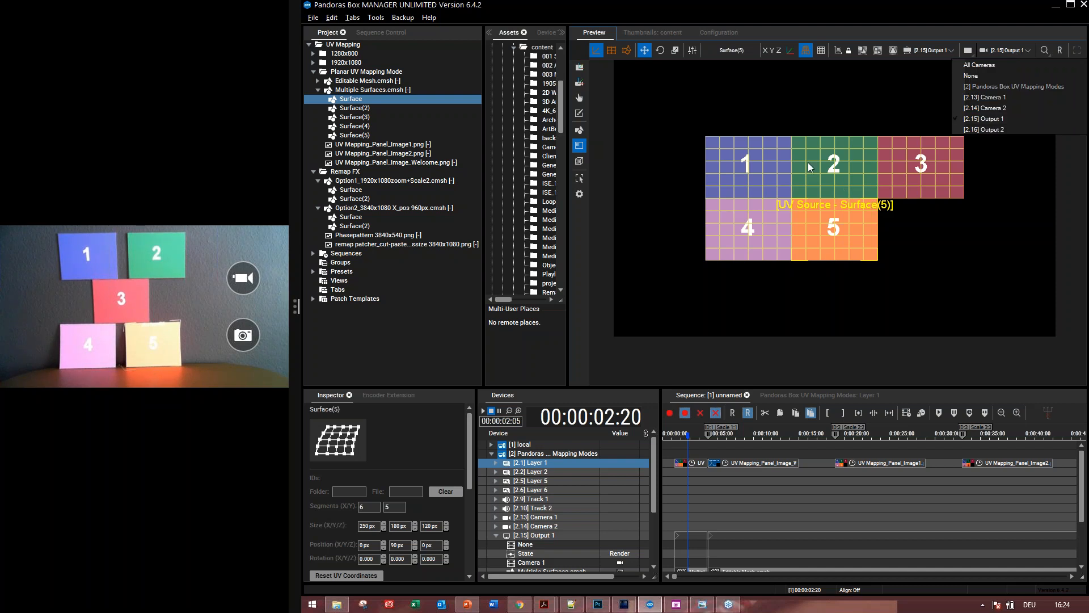
pyautogui.click(654, 485)
pyautogui.moveTo(652, 499); pyautogui.dragTo(652, 451)
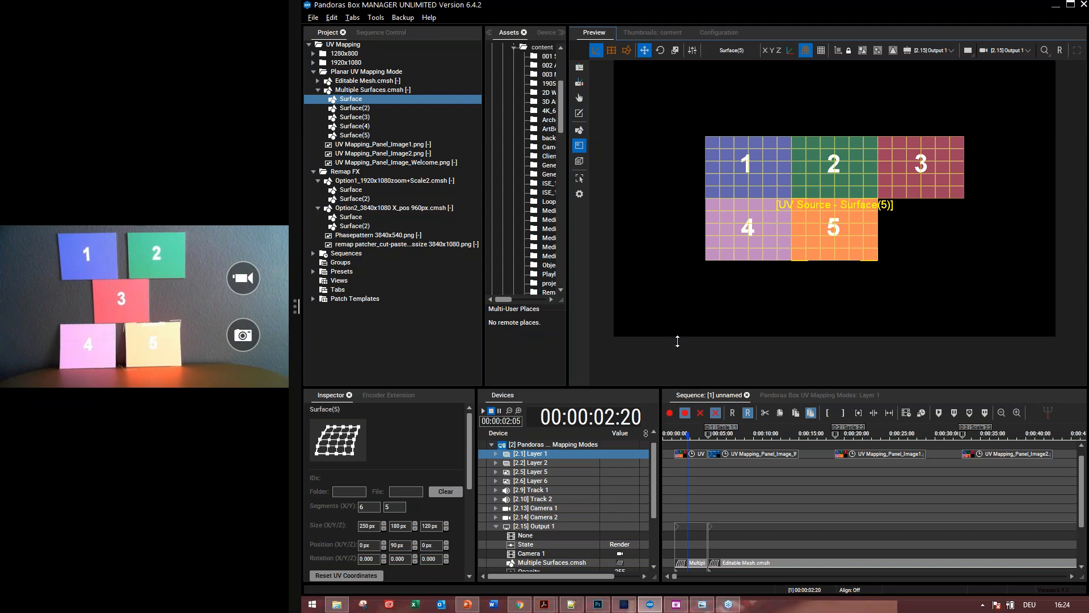
pyautogui.moveTo(677, 341); pyautogui.dragTo(677, 297)
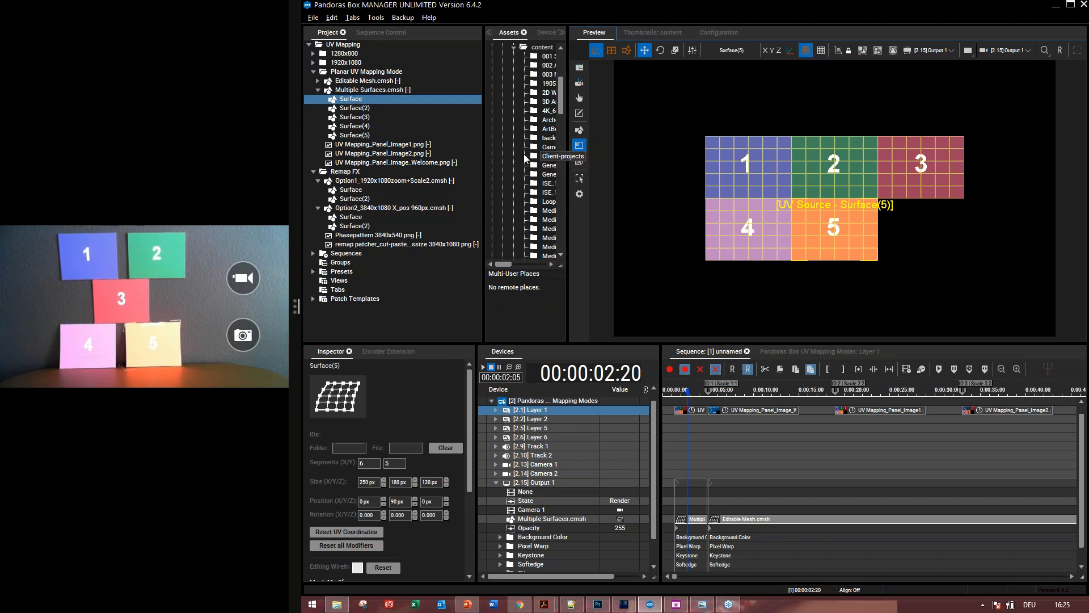
pyautogui.click(390, 145)
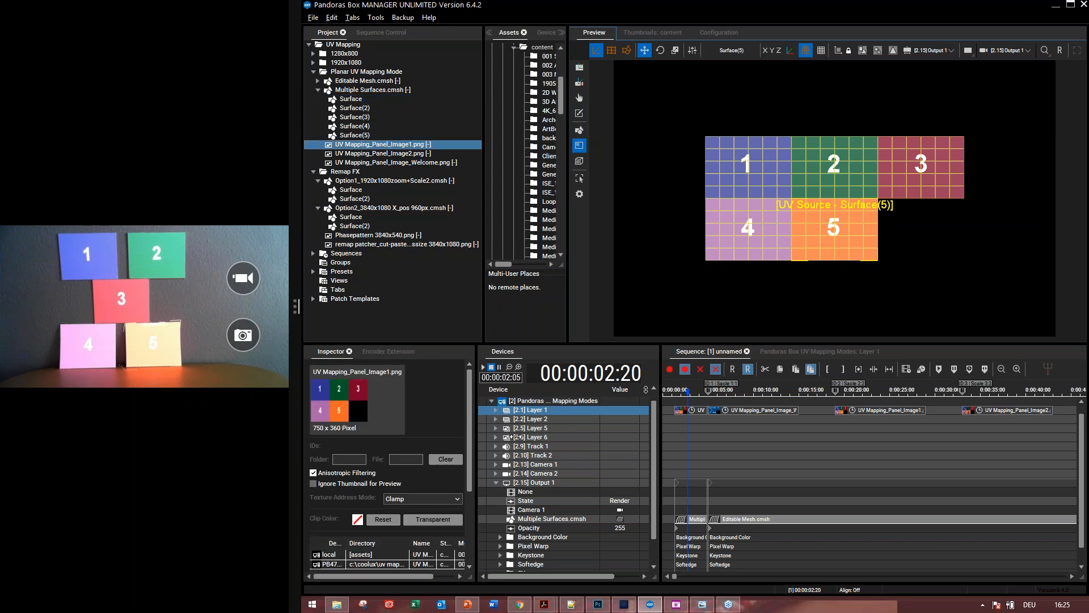
pyautogui.moveTo(477, 436); pyautogui.dragTo(515, 437)
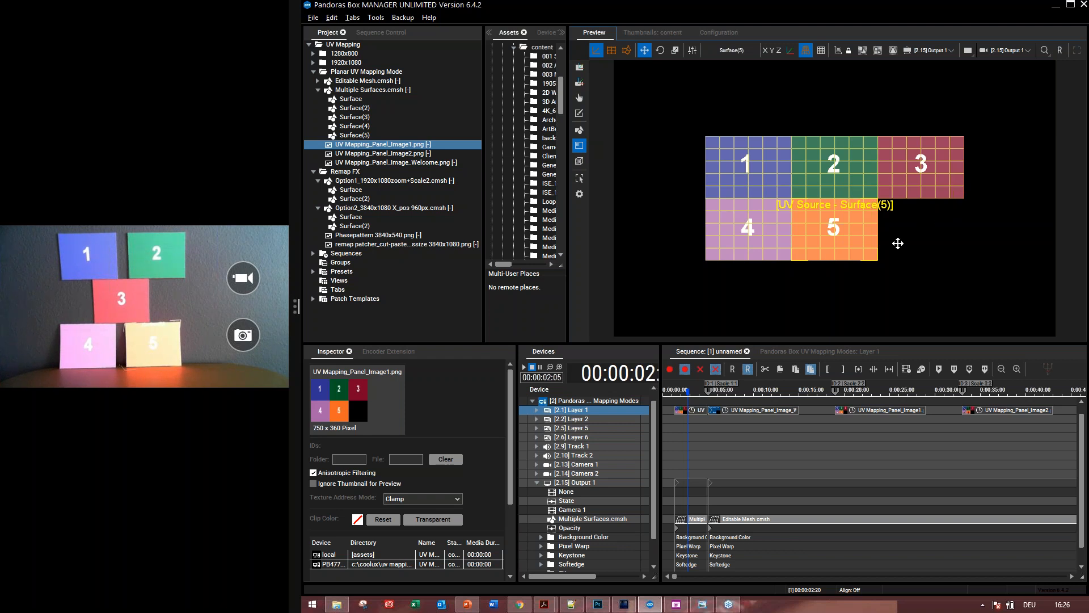
# Step: Collapse Output 1 in the device list and delete the first clip on both Output 1 and Layer 1 from the sequence
pyautogui.click(713, 456)
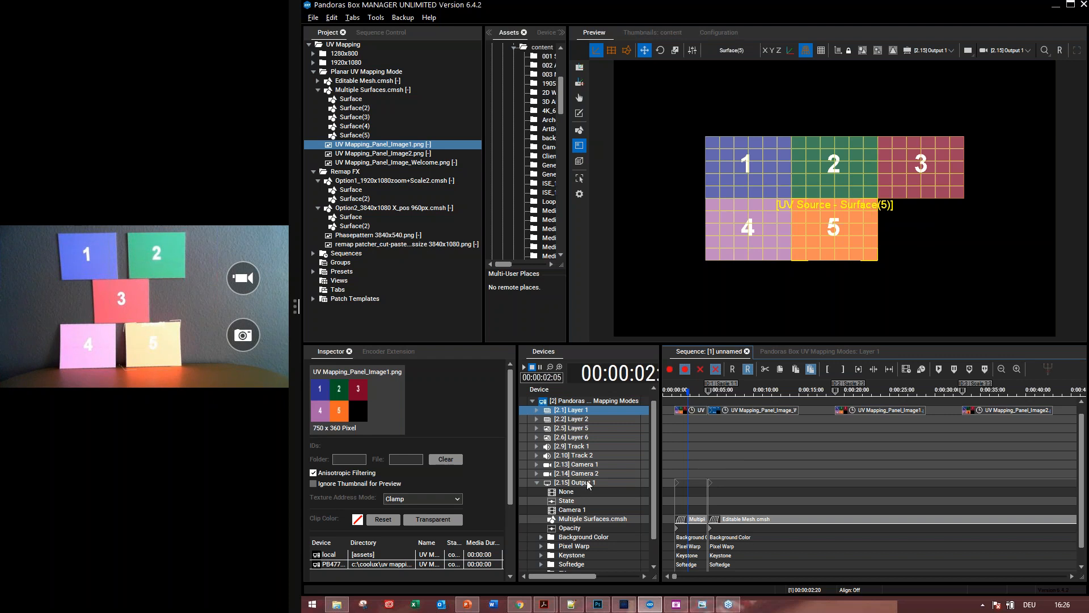
pyautogui.click(588, 483)
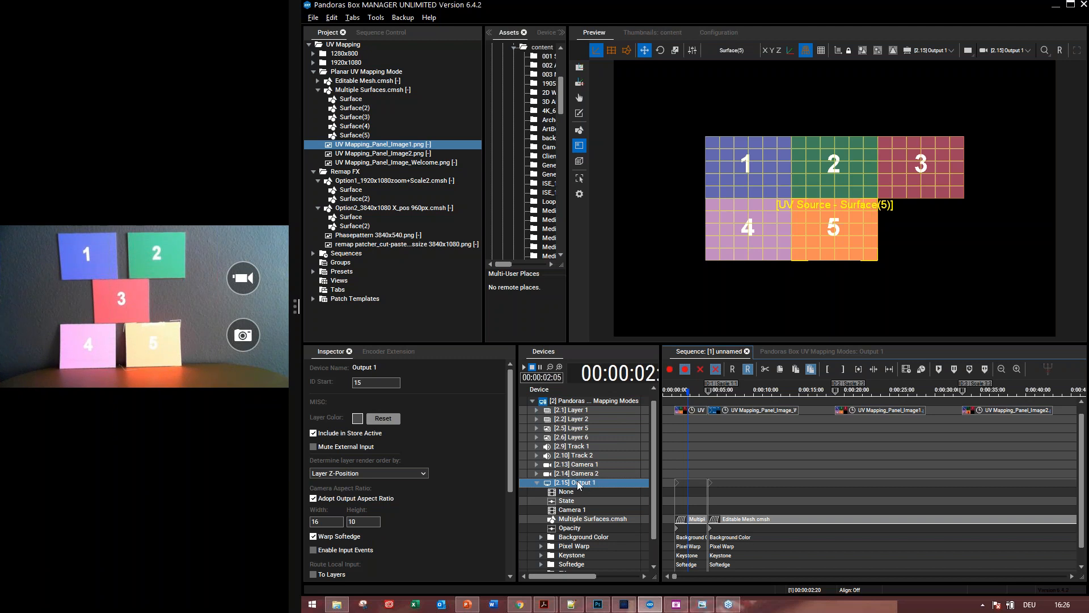
pyautogui.doubleClick(579, 484)
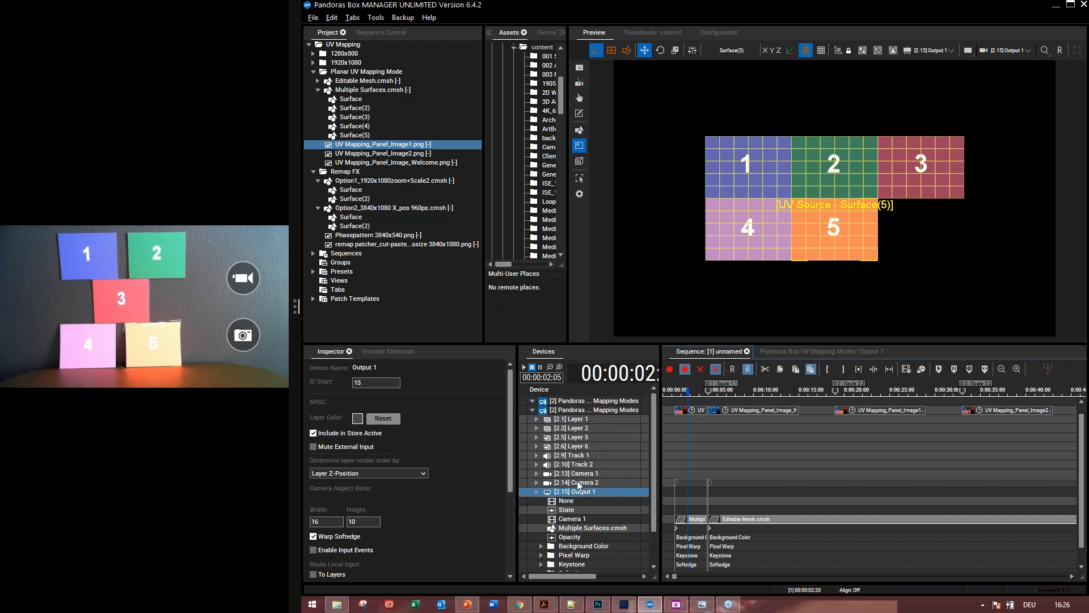
pyautogui.click(689, 492)
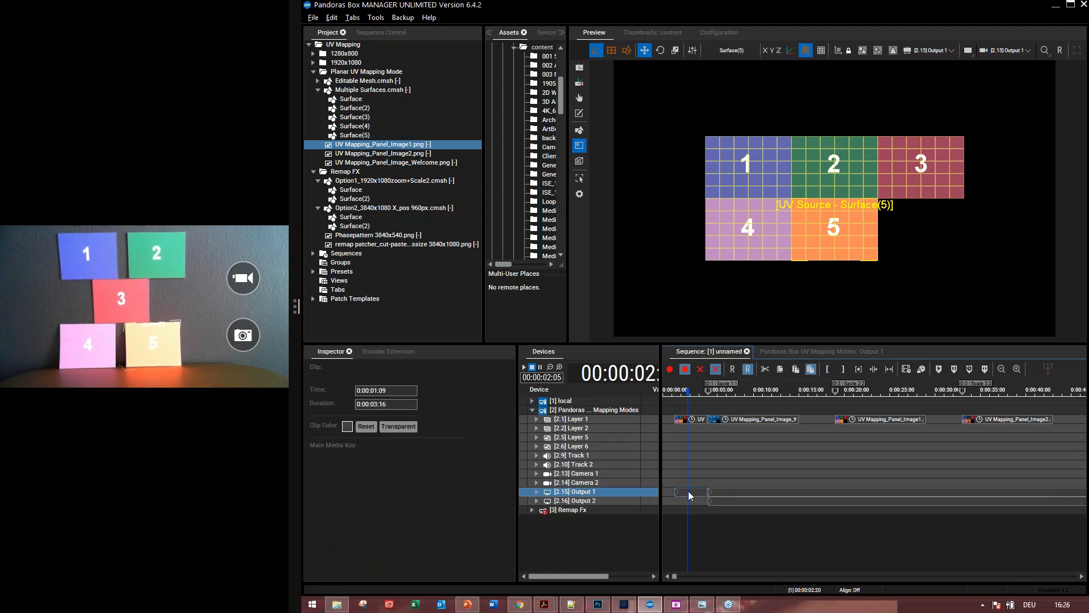
pyautogui.press('Delete')
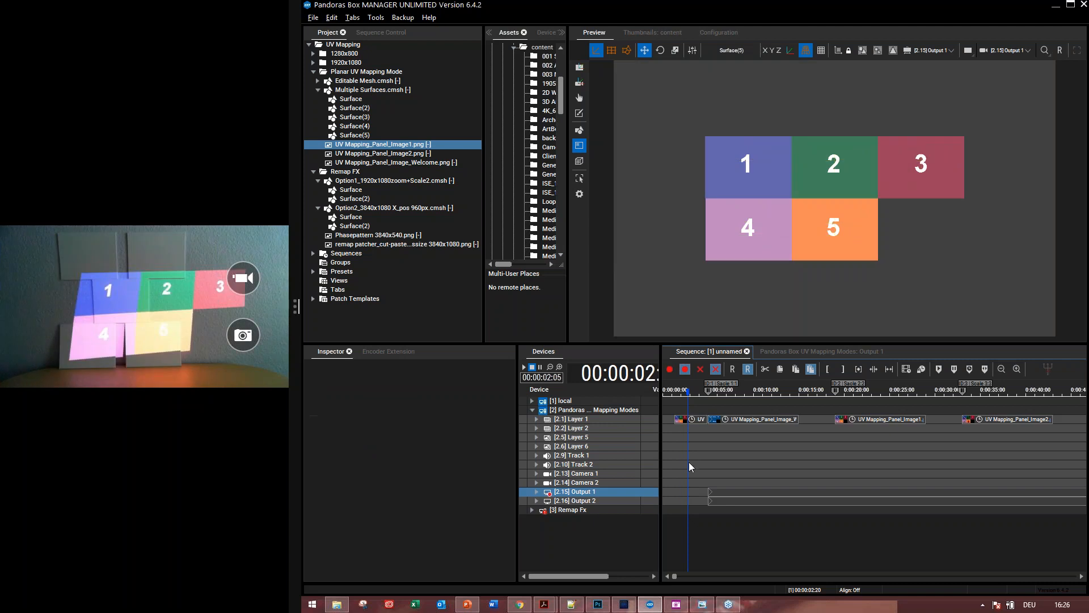
pyautogui.click(691, 421)
pyautogui.press('Delete')
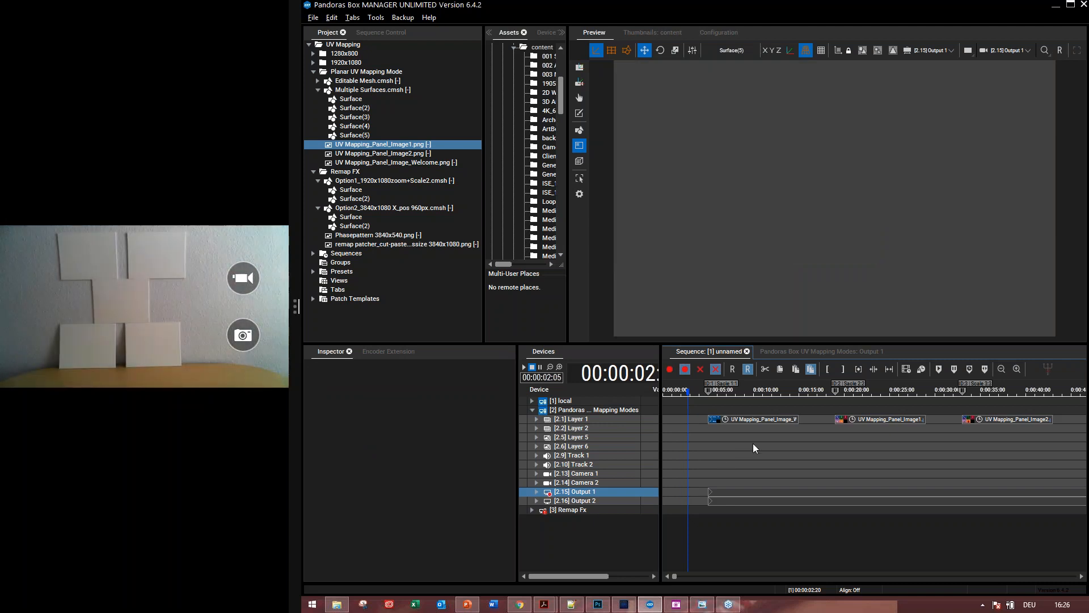
# Step: Switch the preview to Layer Mode and advance the sequence past the welcome image to the UV Mapping_Panel_Image1 clip at 19 seconds
pyautogui.press('pagedown')
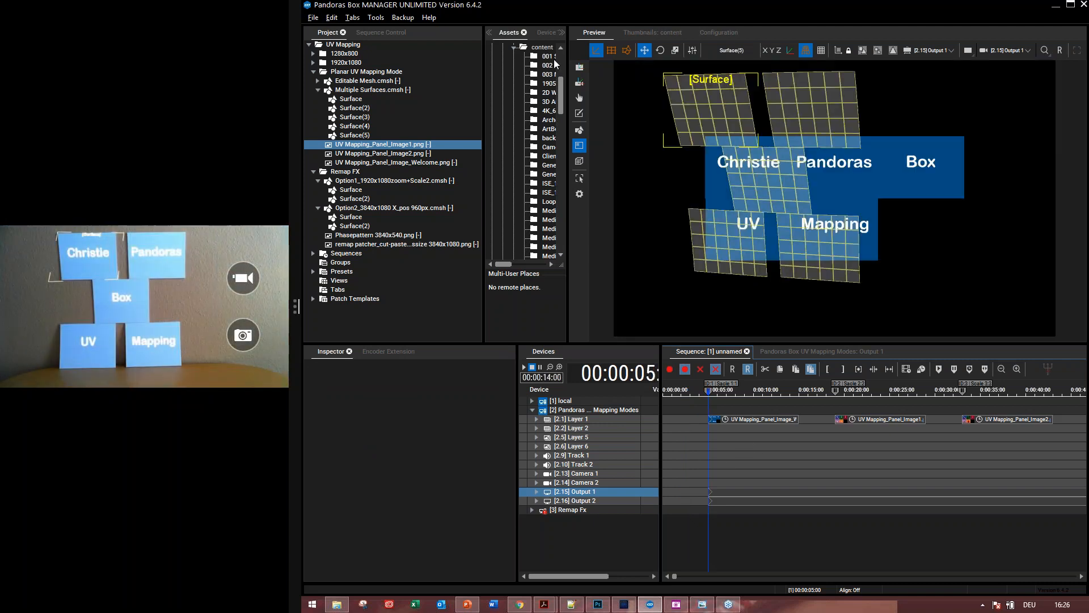
pyautogui.click(579, 68)
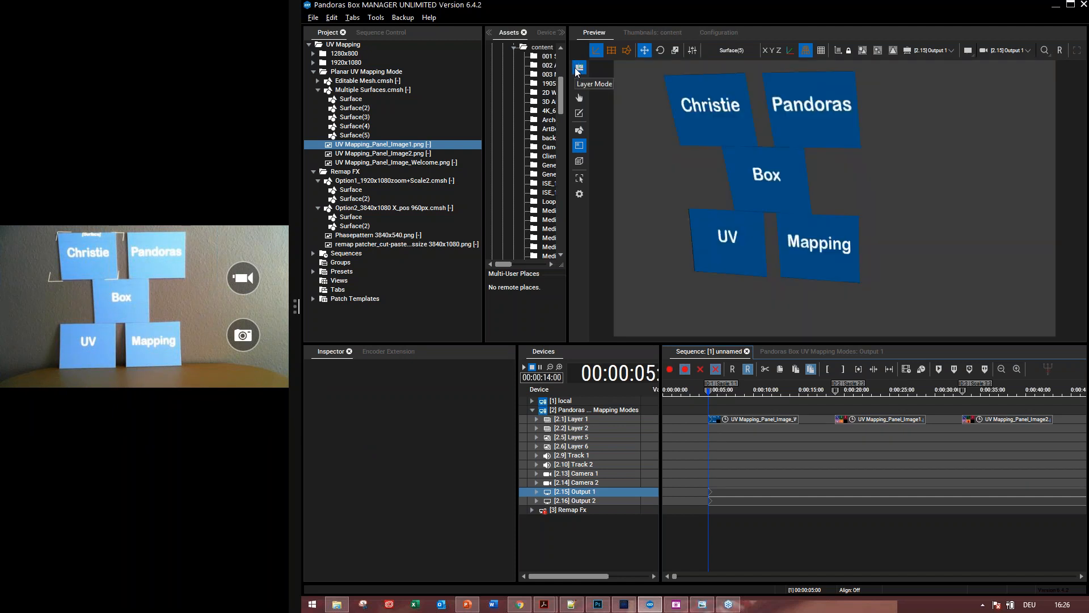
pyautogui.press('pagedown')
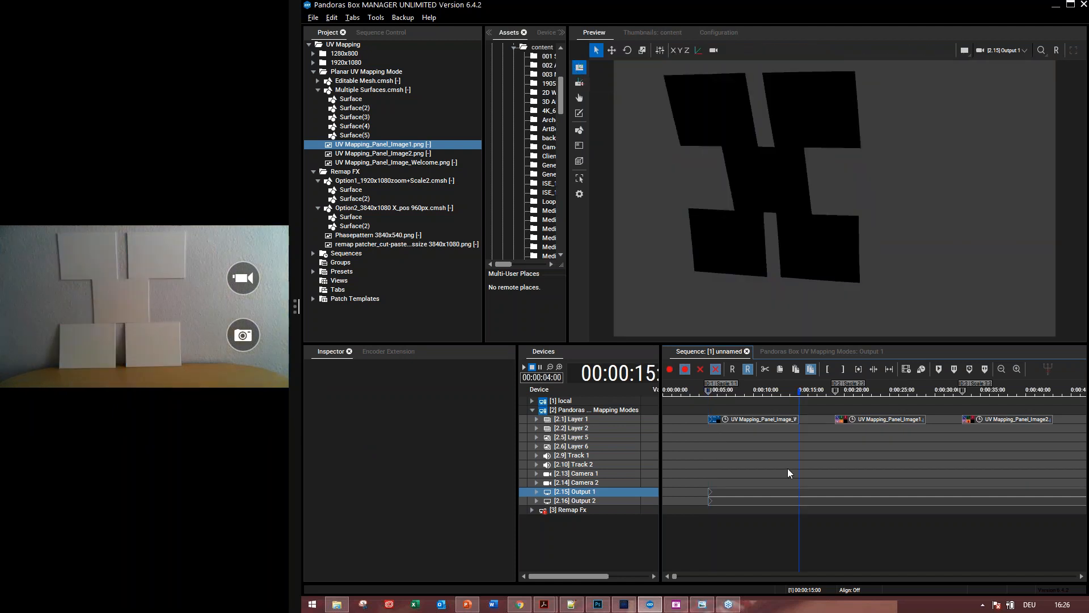
pyautogui.press('pagedown')
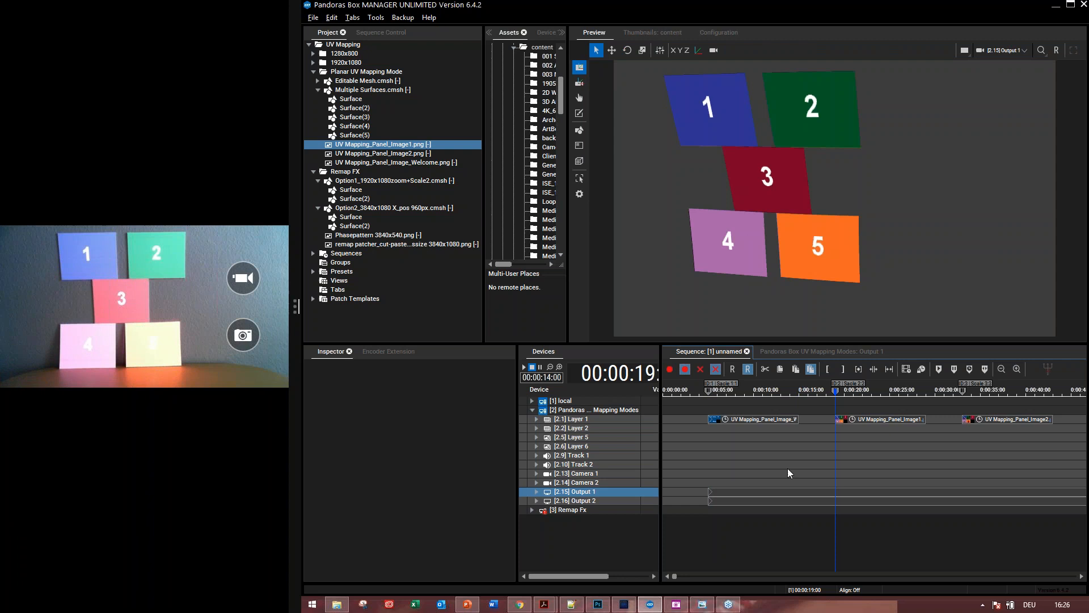
# Step: Advance the sequence to the UV Mapping_Panel_Image2 clip at 33 seconds and collapse the Planar UV Mapping Mode project folder
pyautogui.press('pagedown')
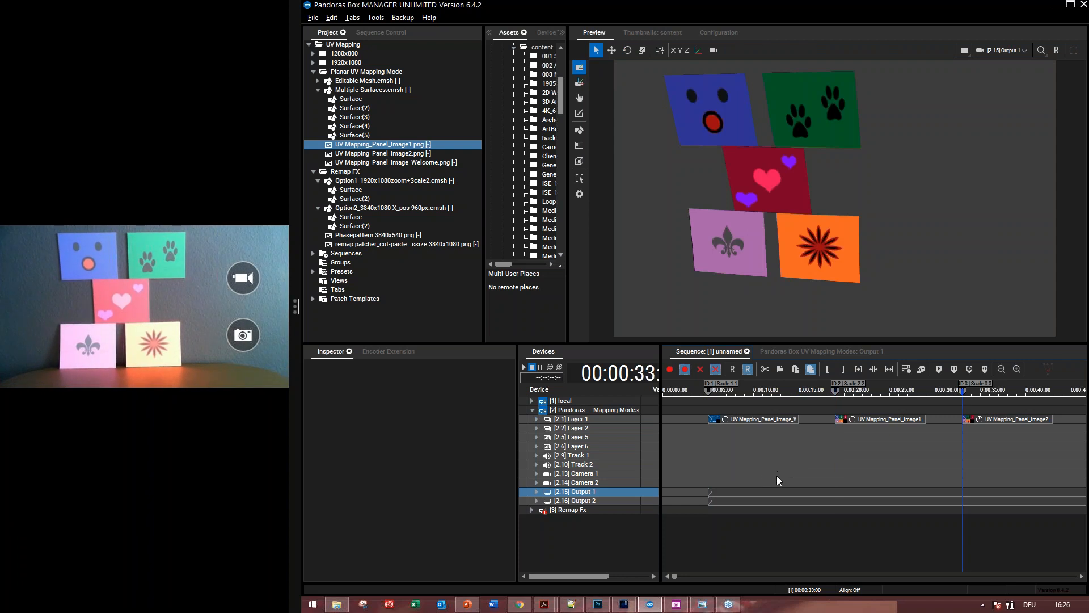
pyautogui.press('super+c')
pyautogui.click(318, 90)
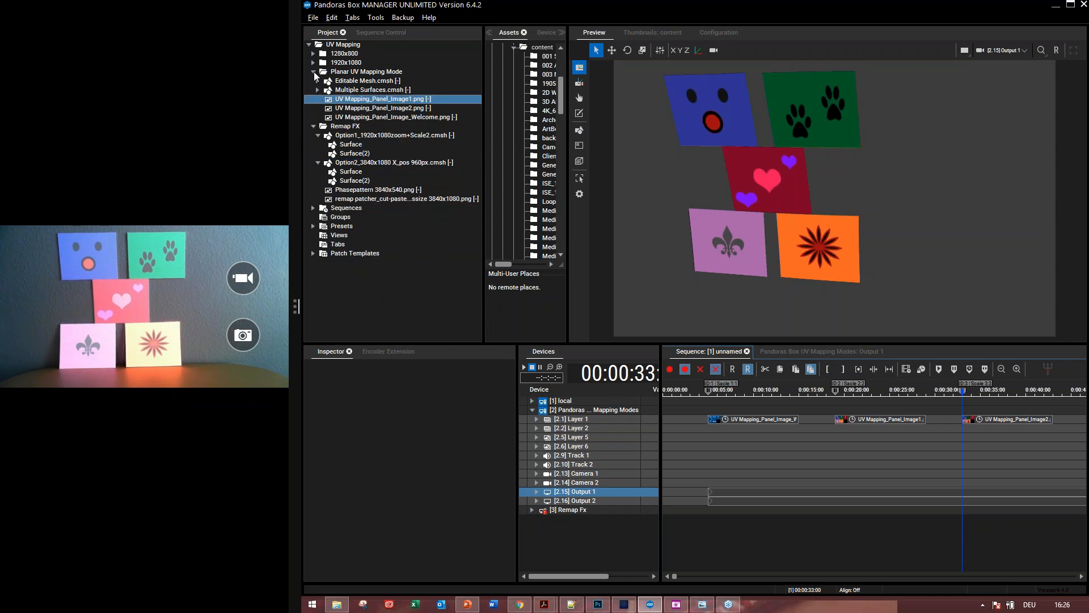
pyautogui.click(314, 71)
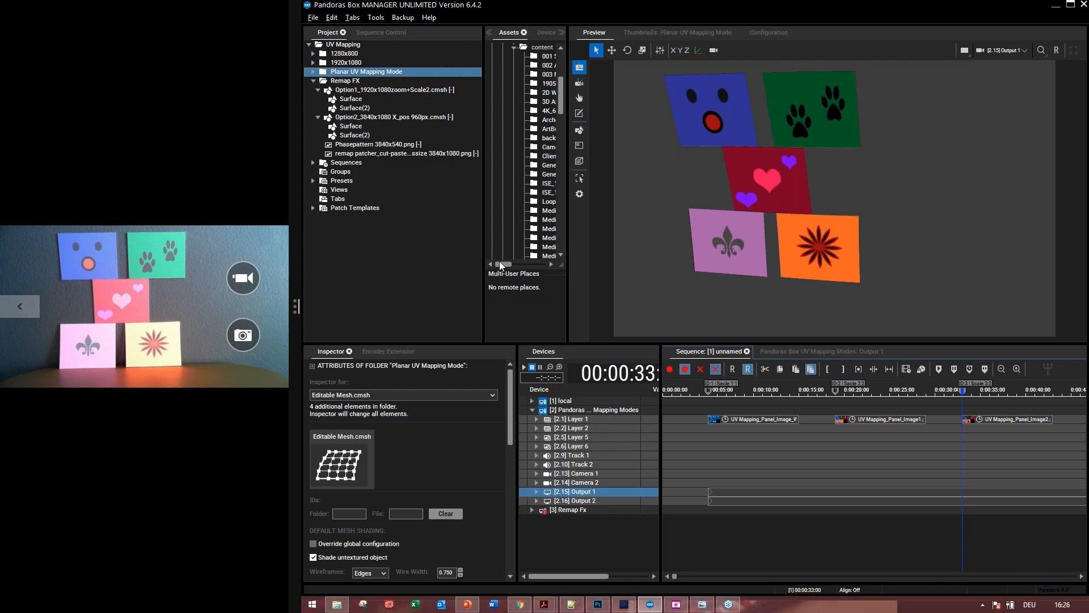
# Step: Turn off the preview of the Pandoras Box UV Mapping Modes site and turn on the preview of the Remap Fx site
pyautogui.click(593, 409)
pyautogui.rightClick(594, 409)
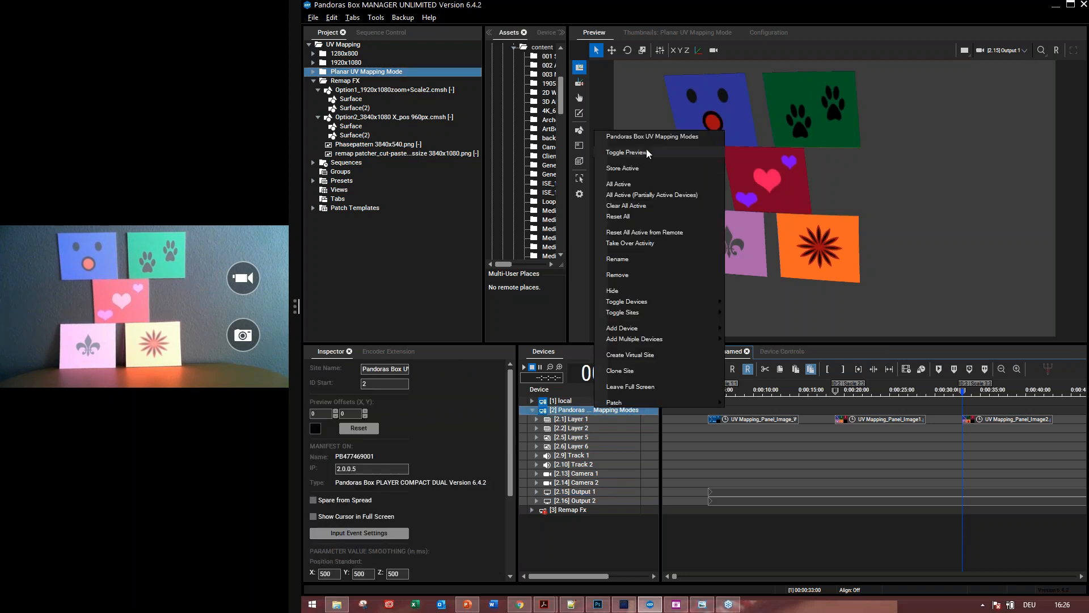
pyautogui.click(642, 153)
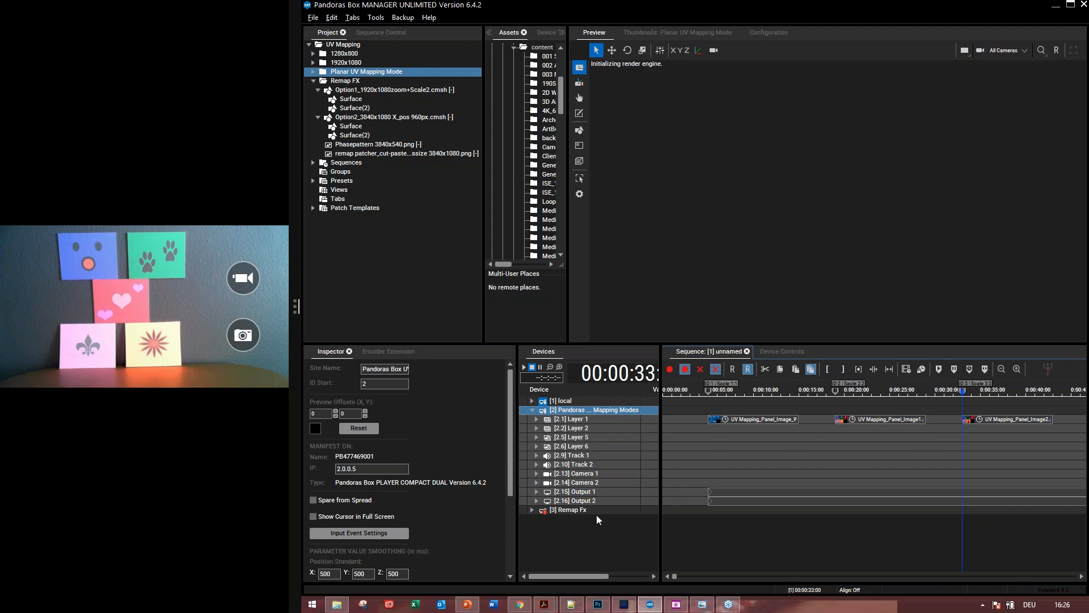
pyautogui.click(578, 509)
pyautogui.rightClick(578, 509)
pyautogui.click(619, 267)
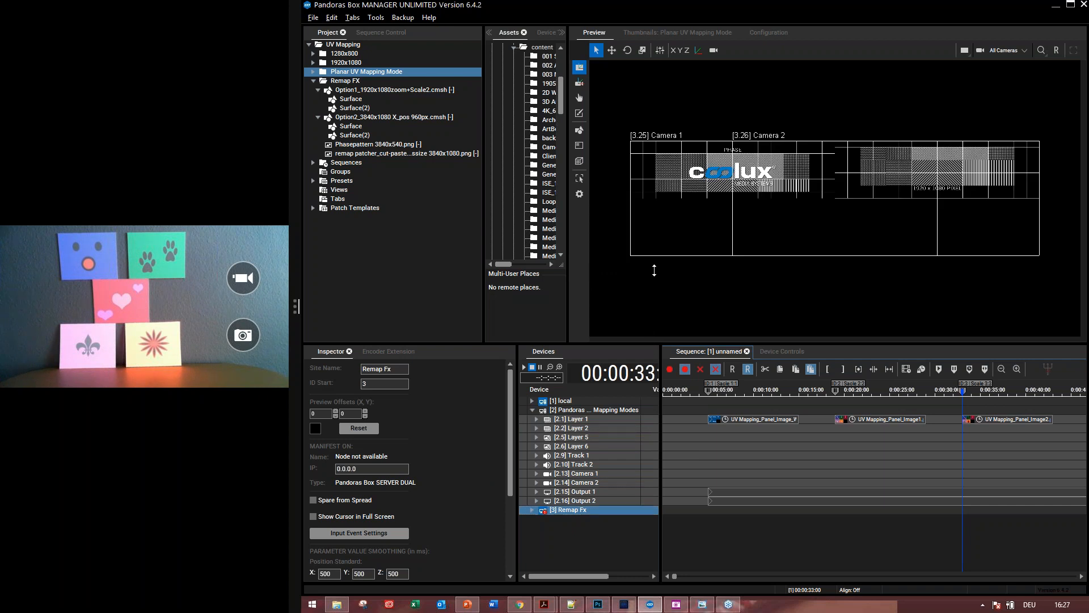
# Step: Enlarge the device and sequence area, with the Remap Fx site expanded and the Pandoras Box UV Mapping Modes site collapsed
pyautogui.moveTo(654, 343); pyautogui.dragTo(655, 270)
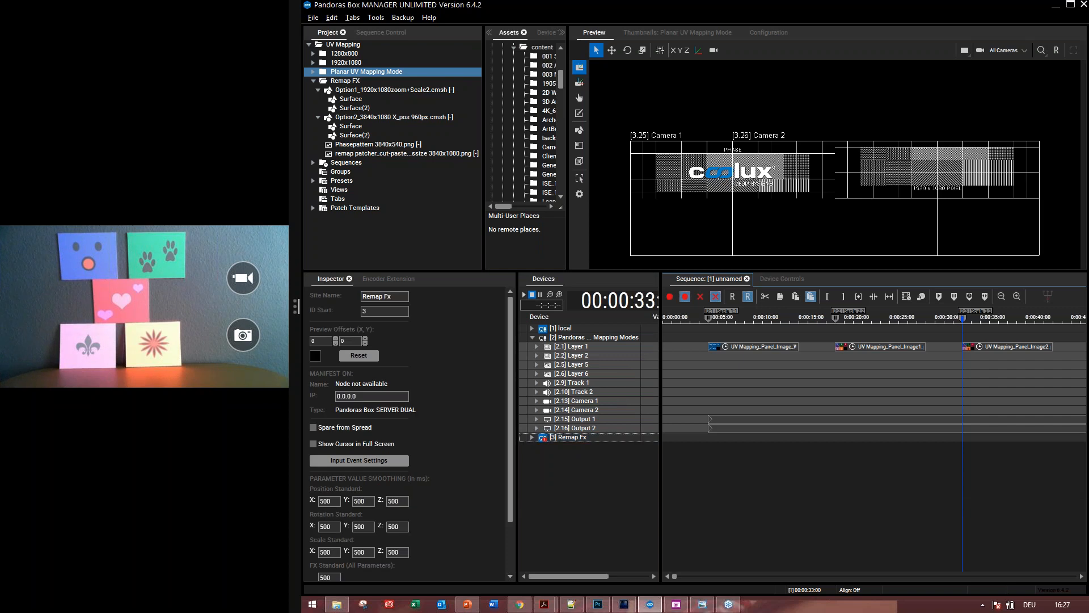
pyautogui.doubleClick(577, 436)
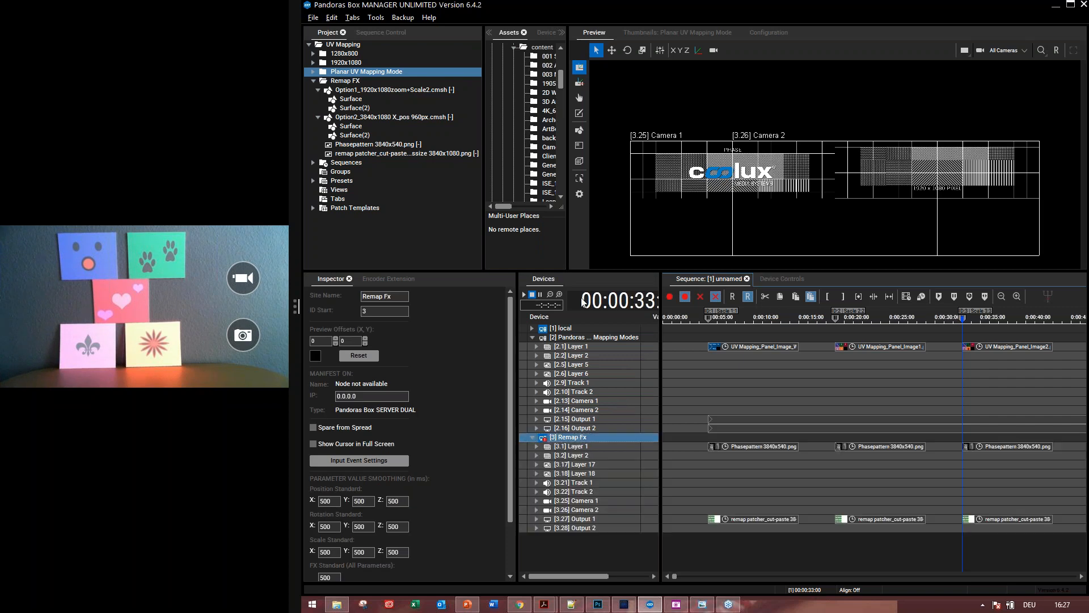
pyautogui.doubleClick(564, 337)
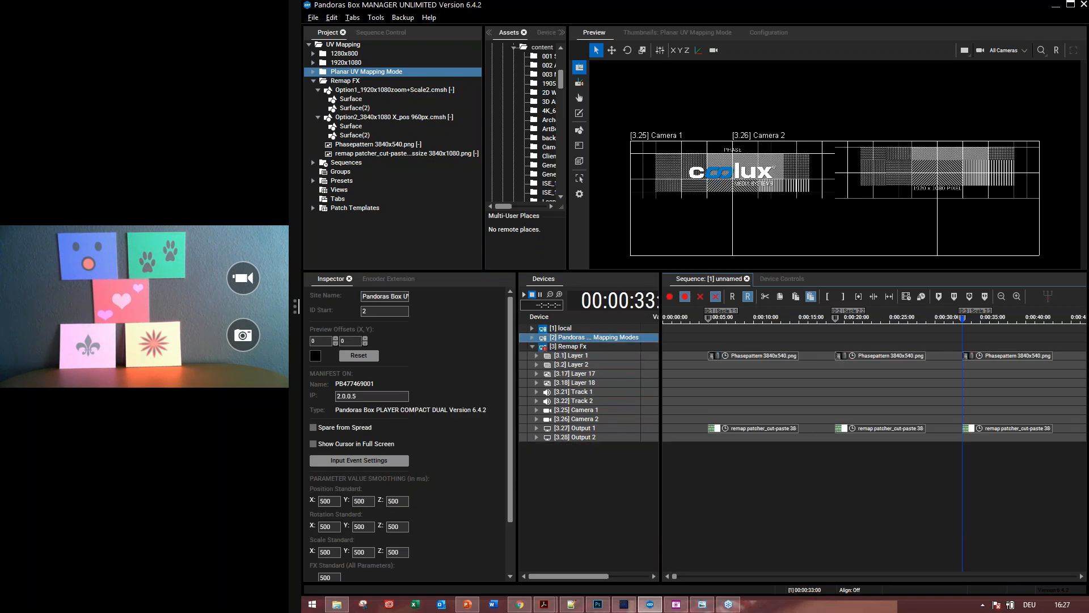
# Step: Return the sequence to the first cue at 5 seconds and view the Phasepattern 3840x540 image in Windows Photo Viewer
pyautogui.click(571, 605)
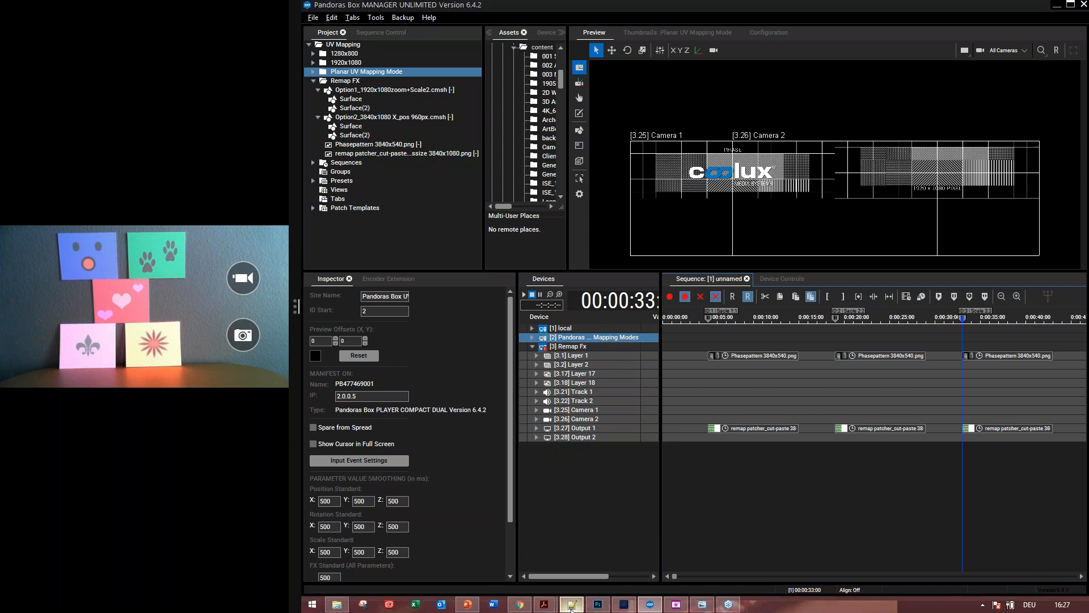
pyautogui.click(814, 529)
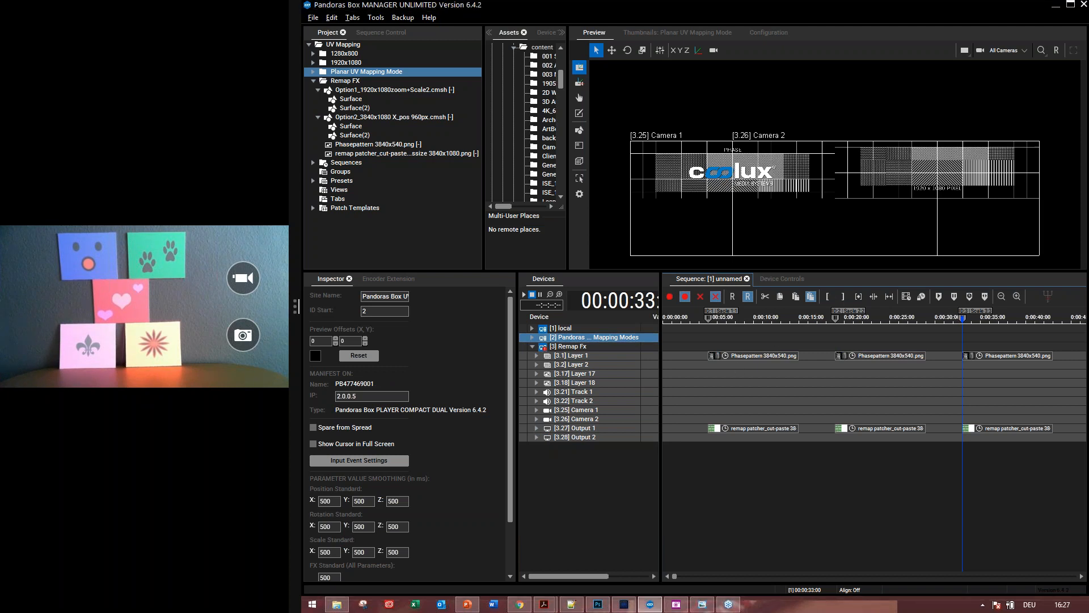
pyautogui.click(692, 318)
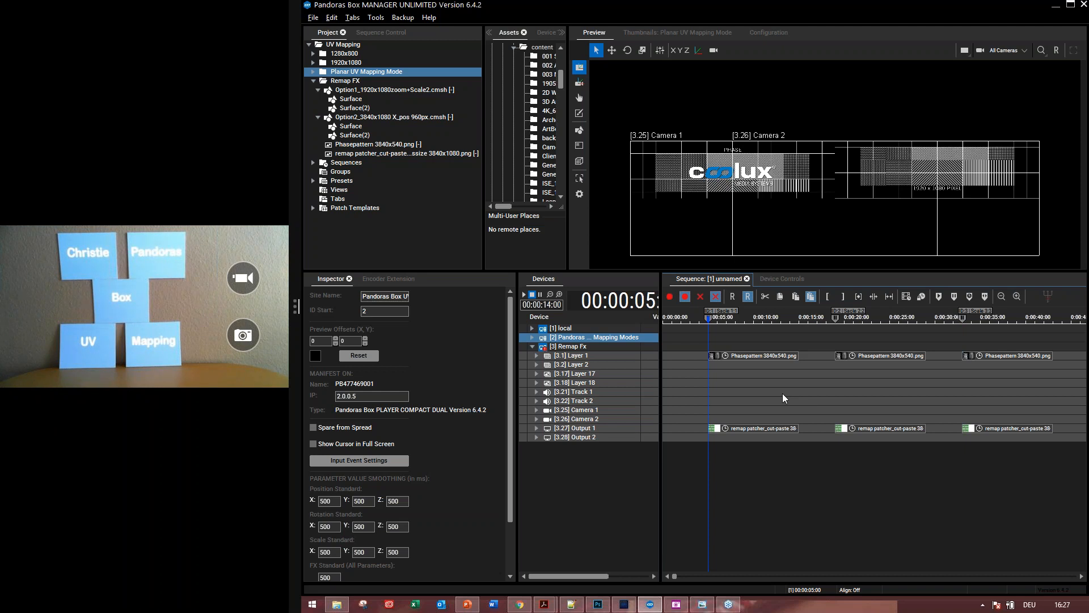
pyautogui.click(707, 609)
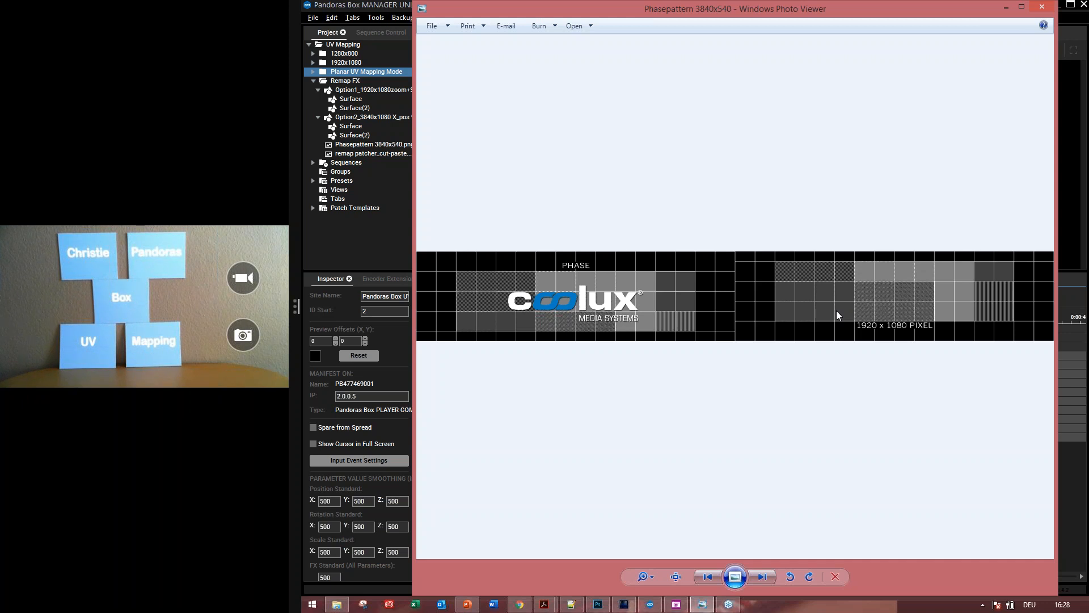
pyautogui.click(1006, 7)
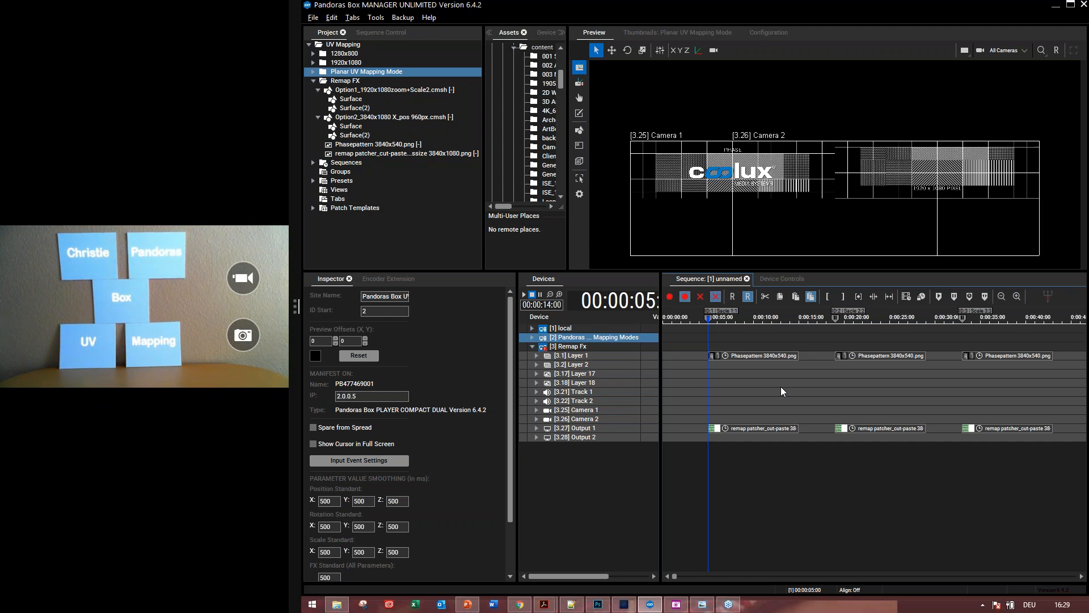
# Step: Show the expected output resolution settings of Output 1 on the Remap Fx site and widen the assets area
pyautogui.click(585, 429)
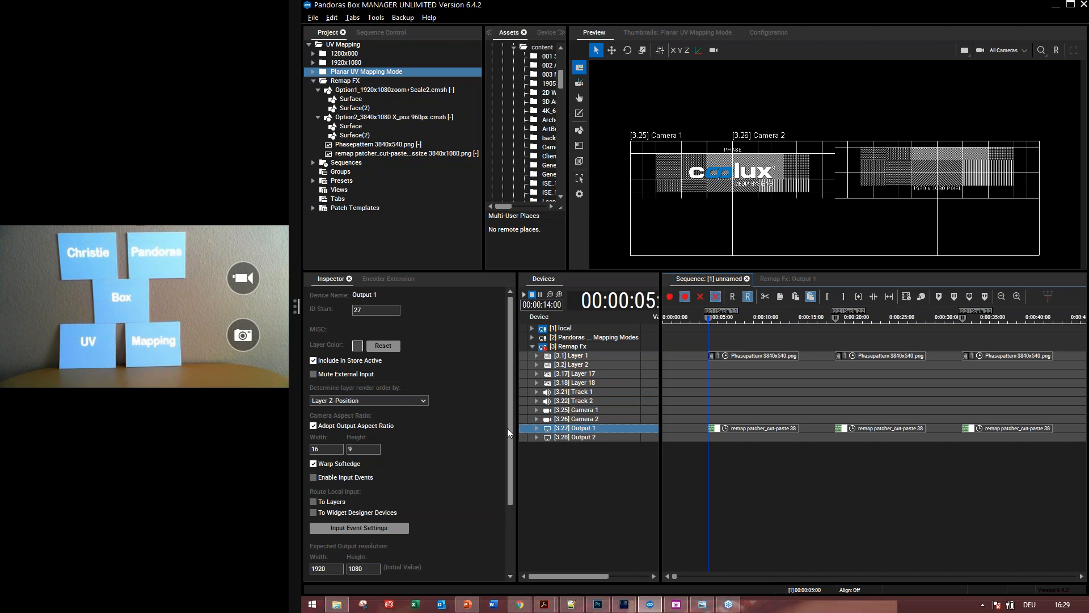
pyautogui.moveTo(507, 427); pyautogui.dragTo(503, 498)
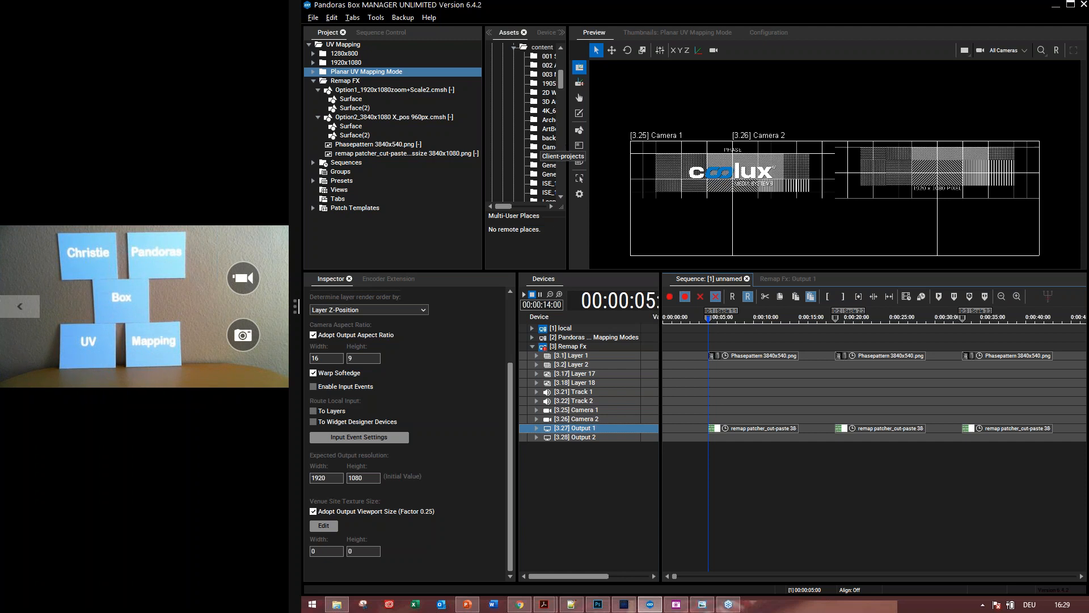
pyautogui.moveTo(568, 145); pyautogui.dragTo(613, 145)
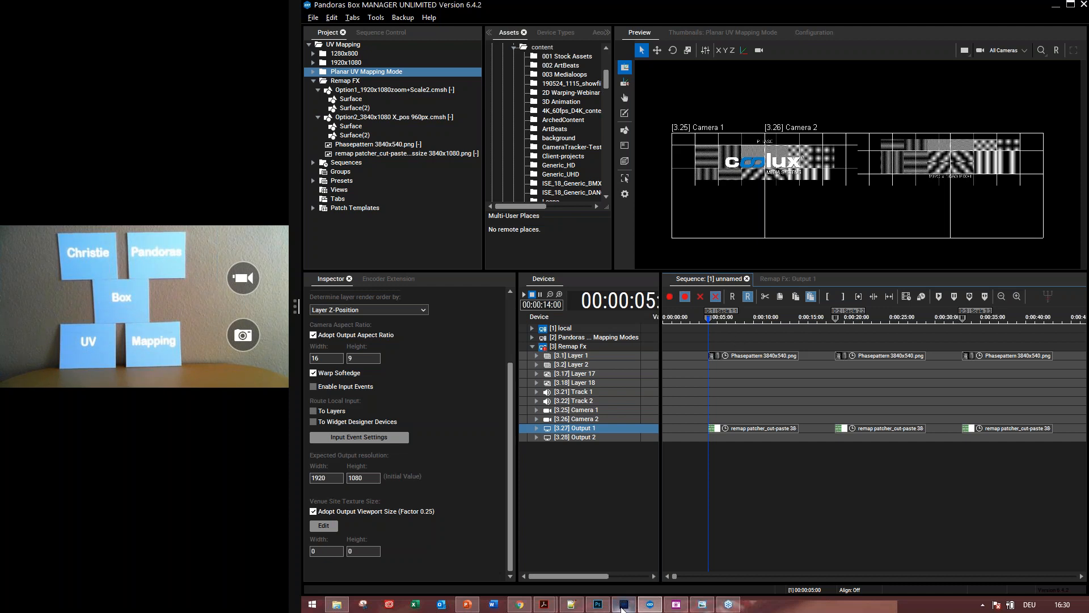
# Step: Switch to Matrix Patcher and examine how the upper and lower-left fixtures of the patch correspond to the map
pyautogui.moveTo(622, 606)
pyautogui.click(623, 606)
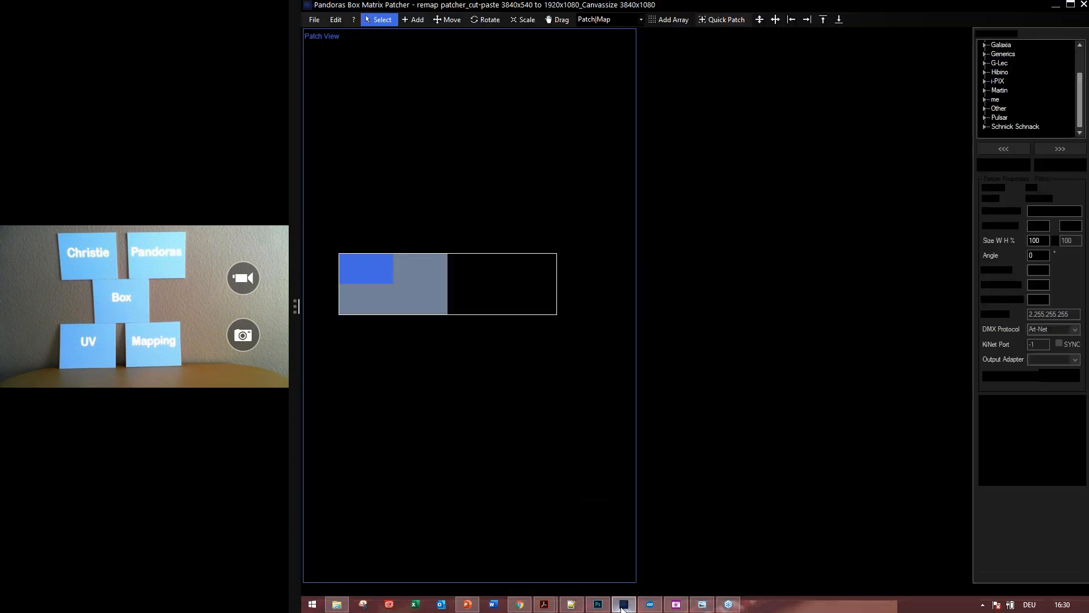
pyautogui.click(714, 412)
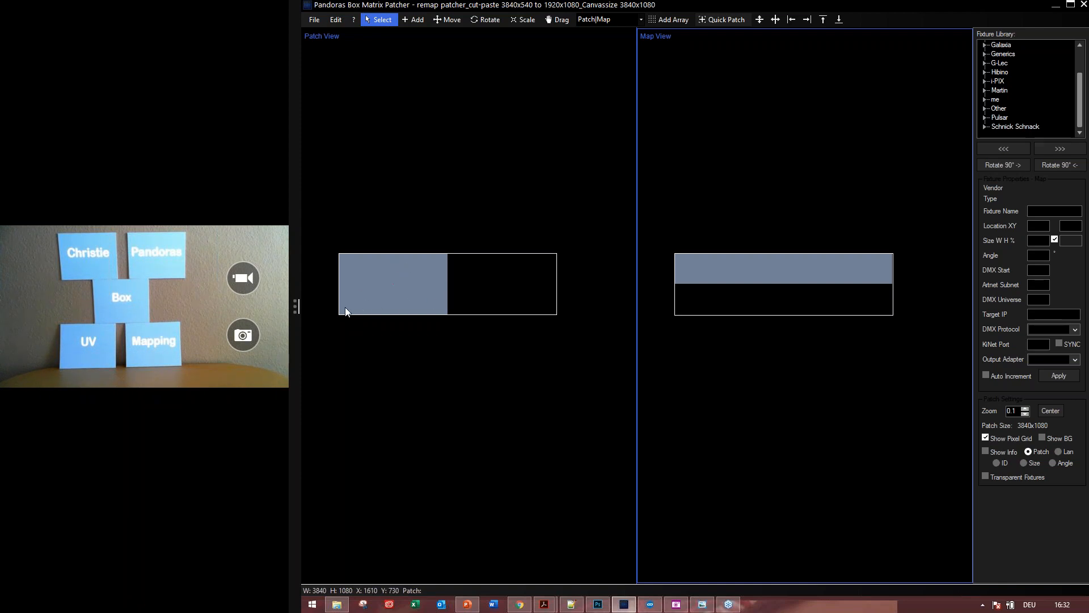
pyautogui.click(347, 277)
pyautogui.click(402, 267)
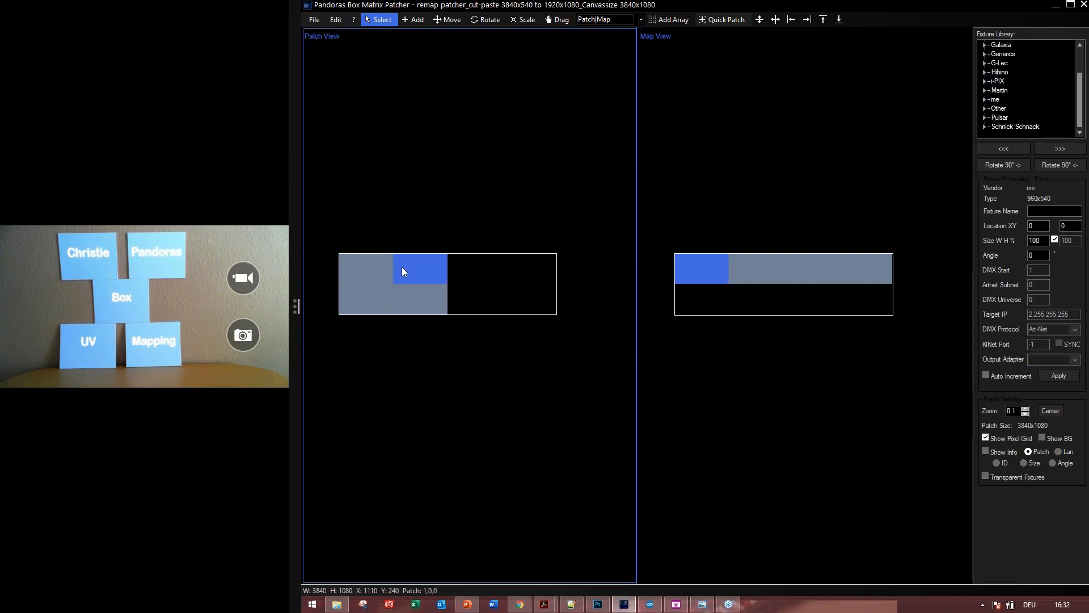
pyautogui.click(392, 300)
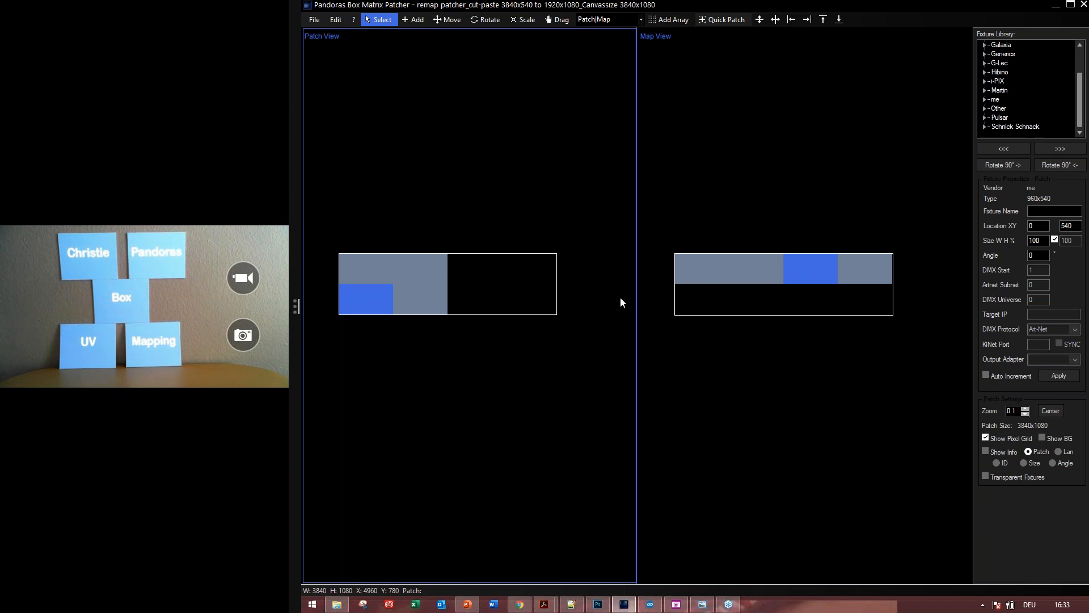
# Step: Select each of the four 960x540 fixtures in the patch in turn to compare their locations with the map
pyautogui.click(371, 266)
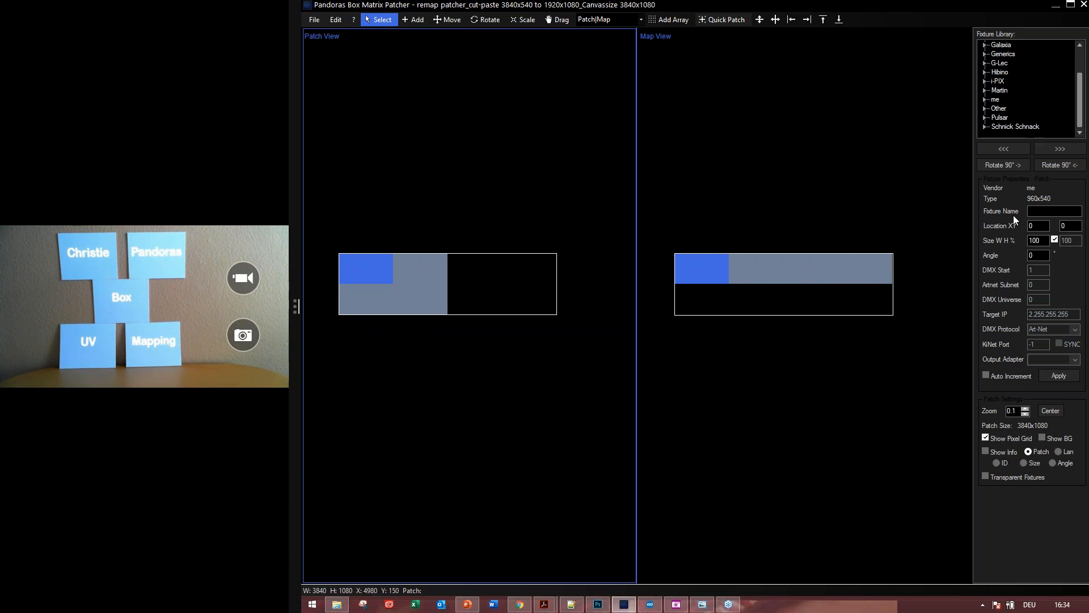
pyautogui.click(418, 271)
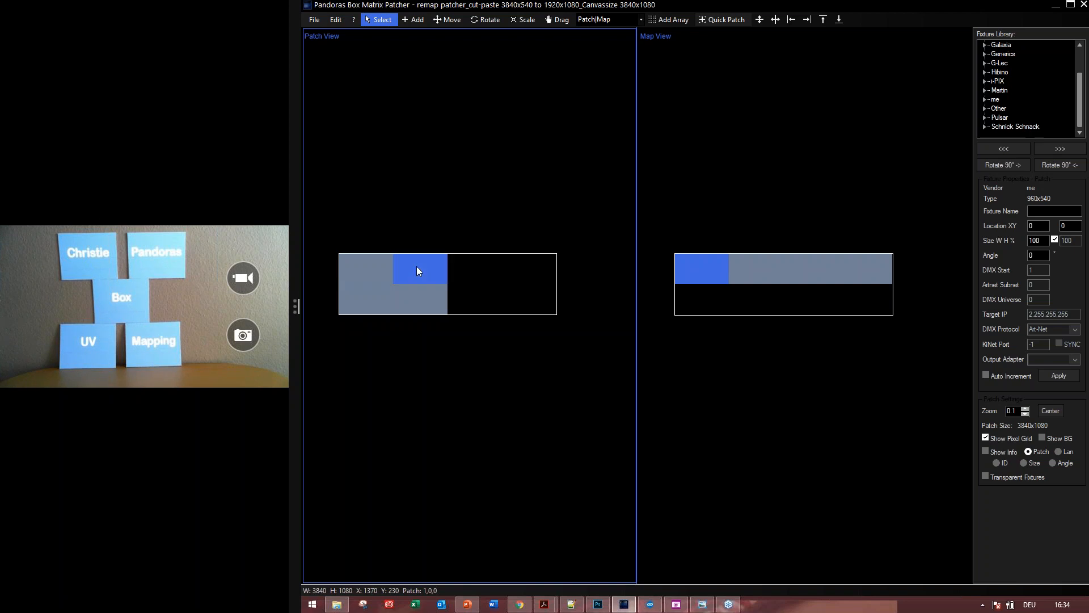
pyautogui.click(358, 305)
pyautogui.click(412, 299)
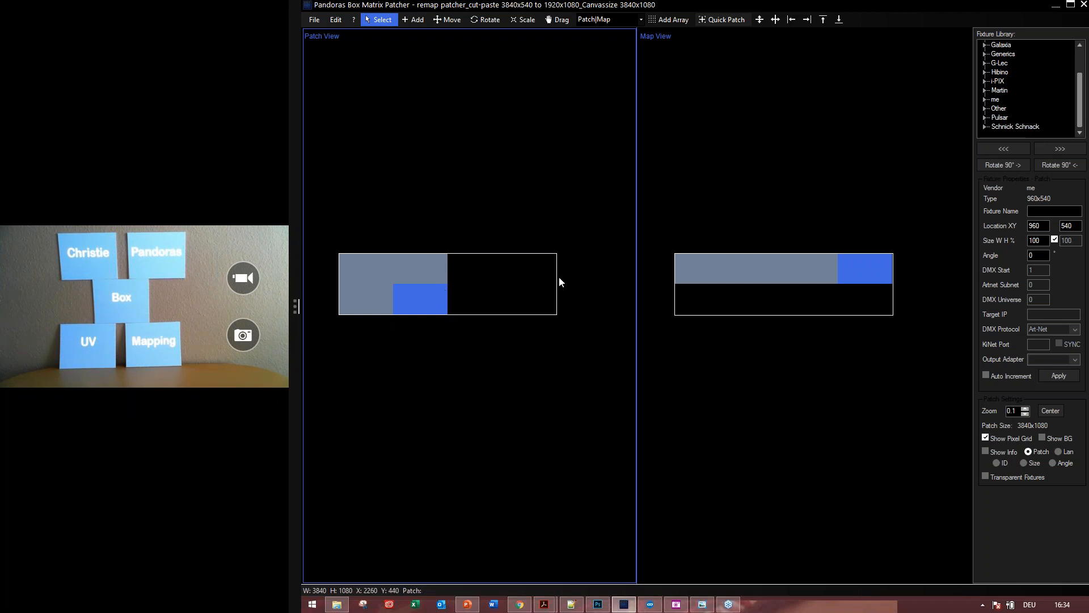
# Step: Check the locations of the first, third and fourth fixtures in the map, and view the ReMap FX export options
pyautogui.click(698, 271)
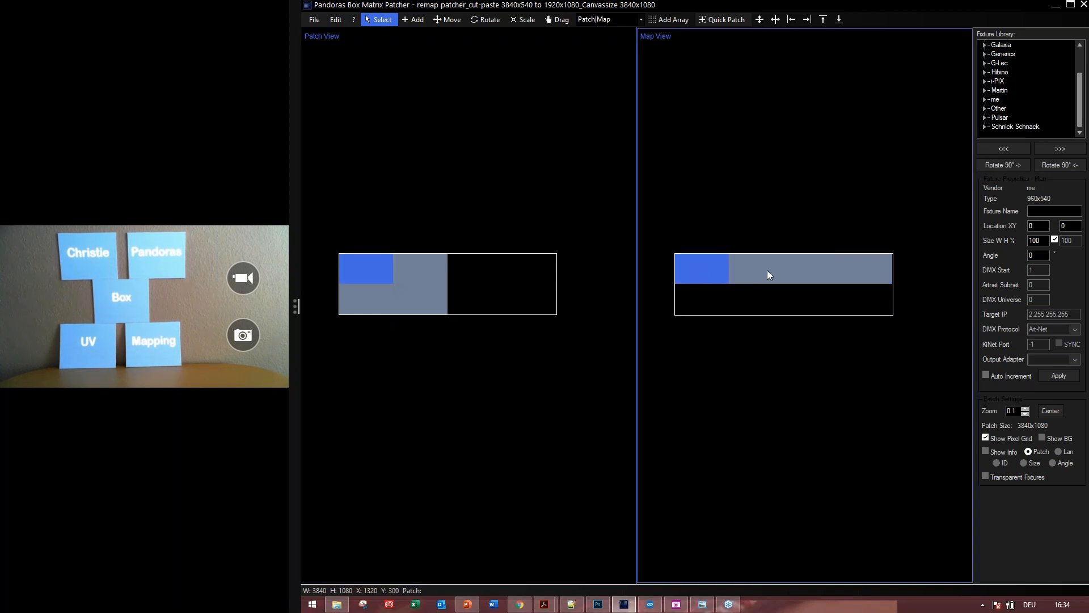
pyautogui.click(874, 269)
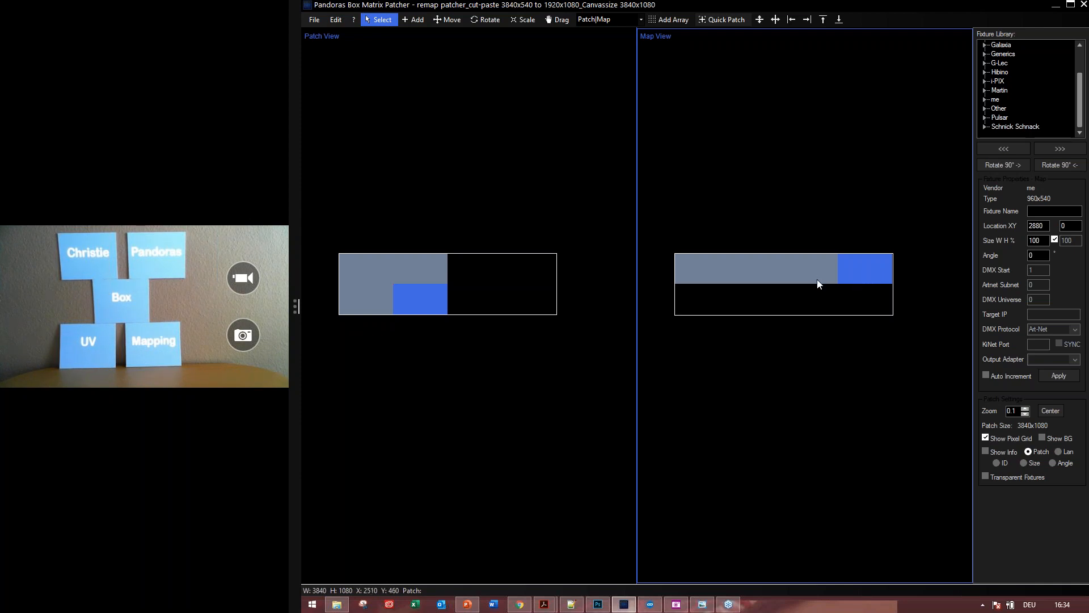
pyautogui.click(784, 268)
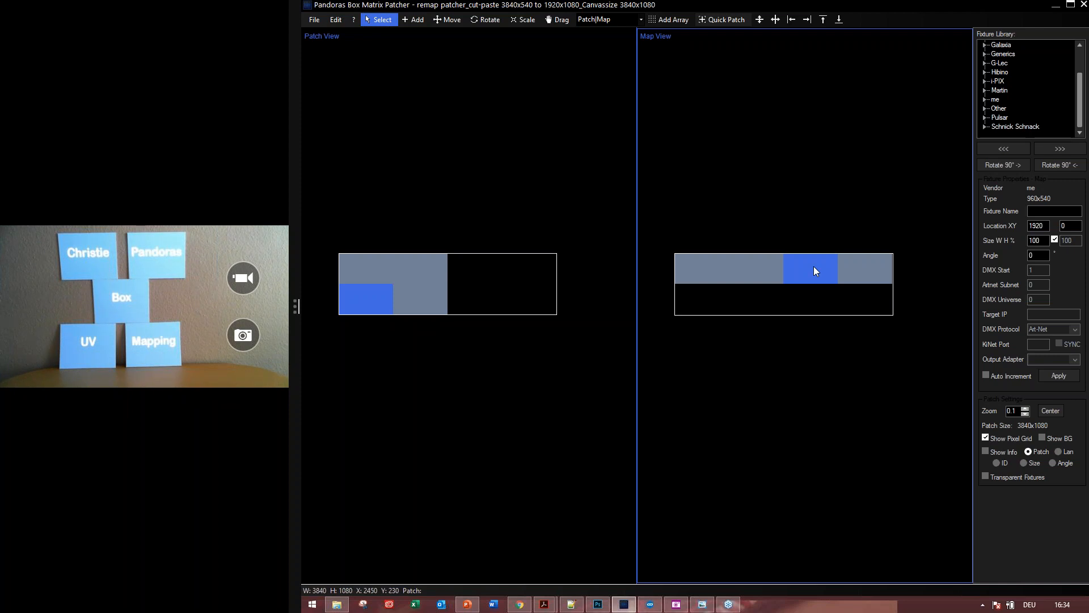
pyautogui.moveTo(840, 271); pyautogui.dragTo(868, 268)
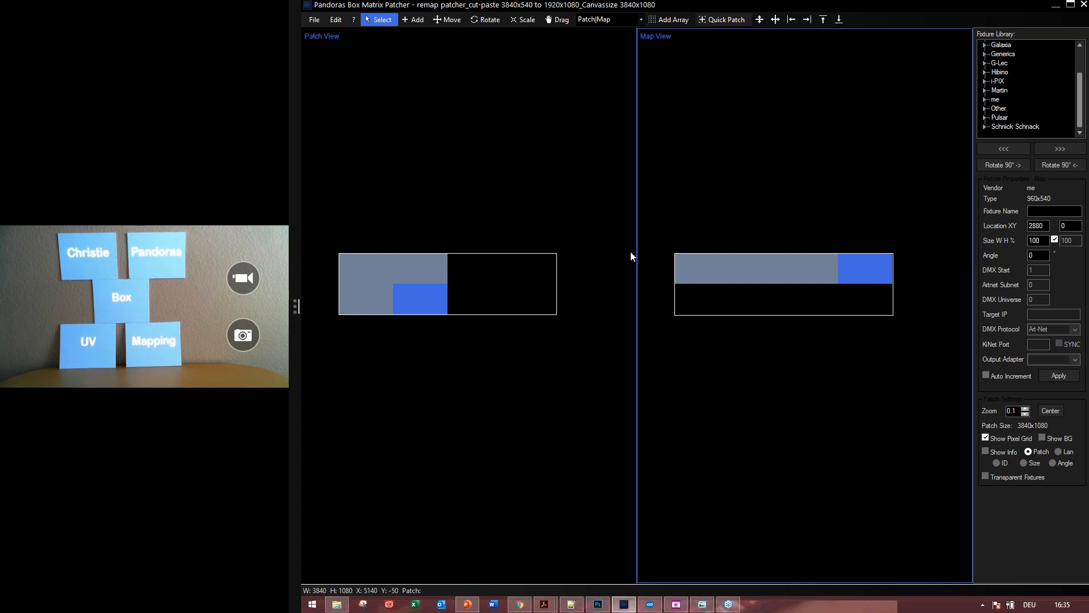
pyautogui.click(316, 21)
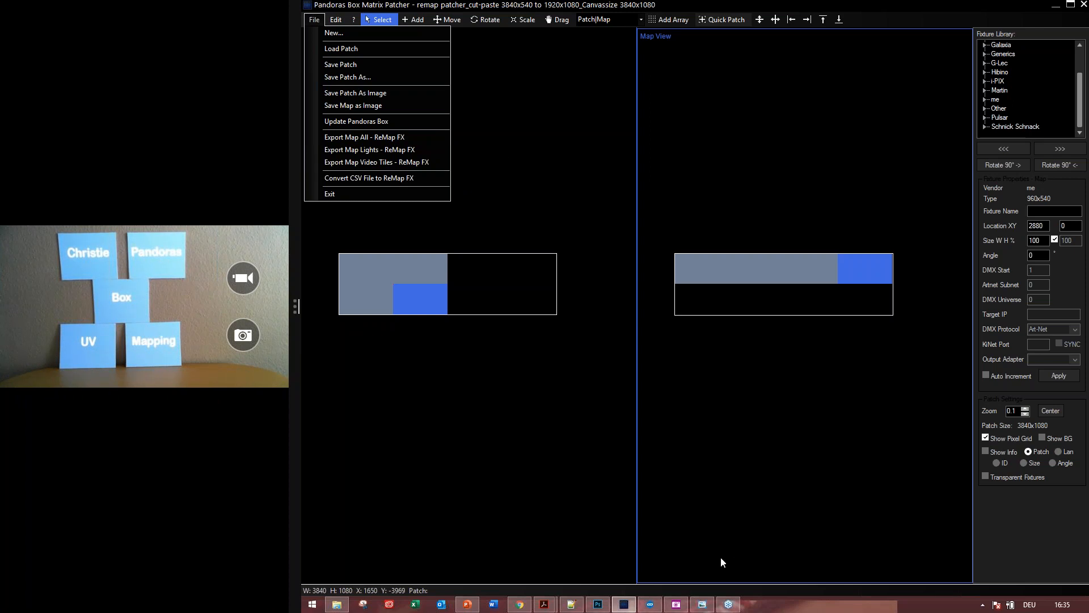
# Step: Switch back to Pandoras Box Manager, widen the project area, and show the properties of the remap patcher_cut-paste PNG
pyautogui.click(650, 606)
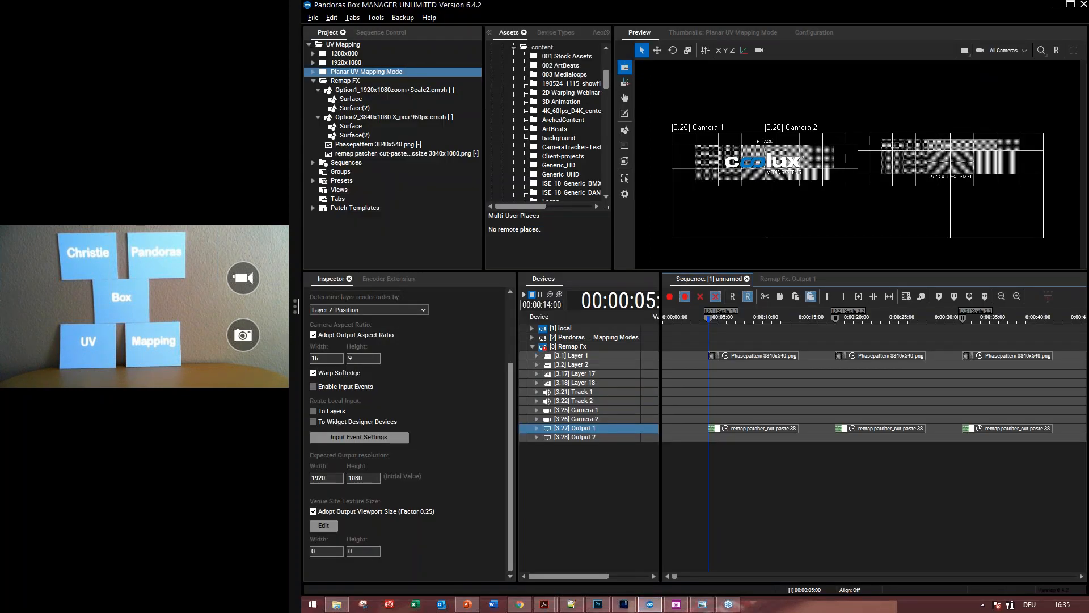
pyautogui.moveTo(484, 97); pyautogui.dragTo(520, 96)
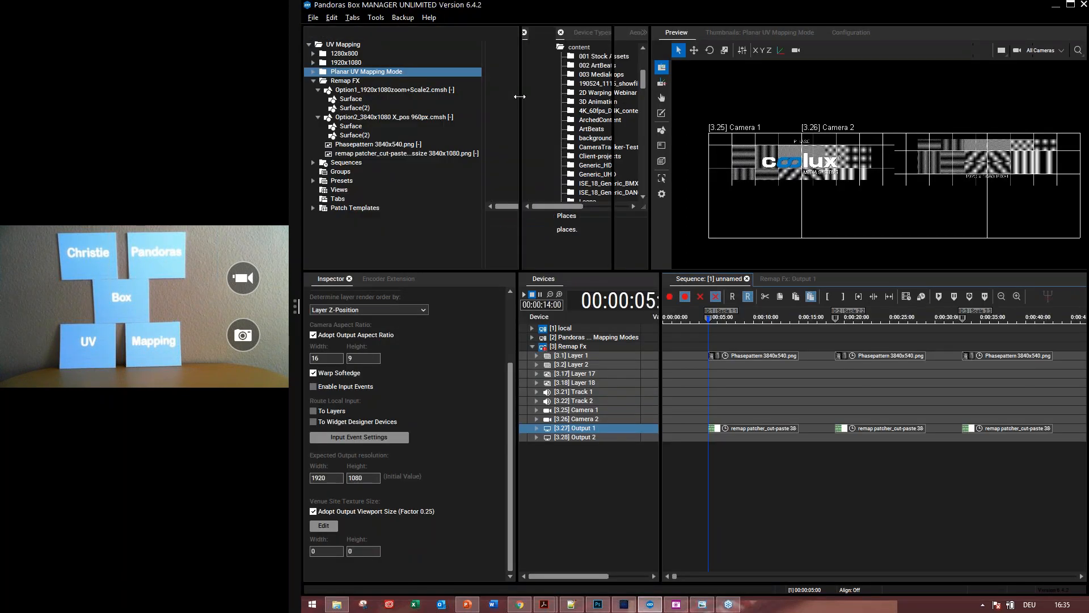
pyautogui.click(444, 153)
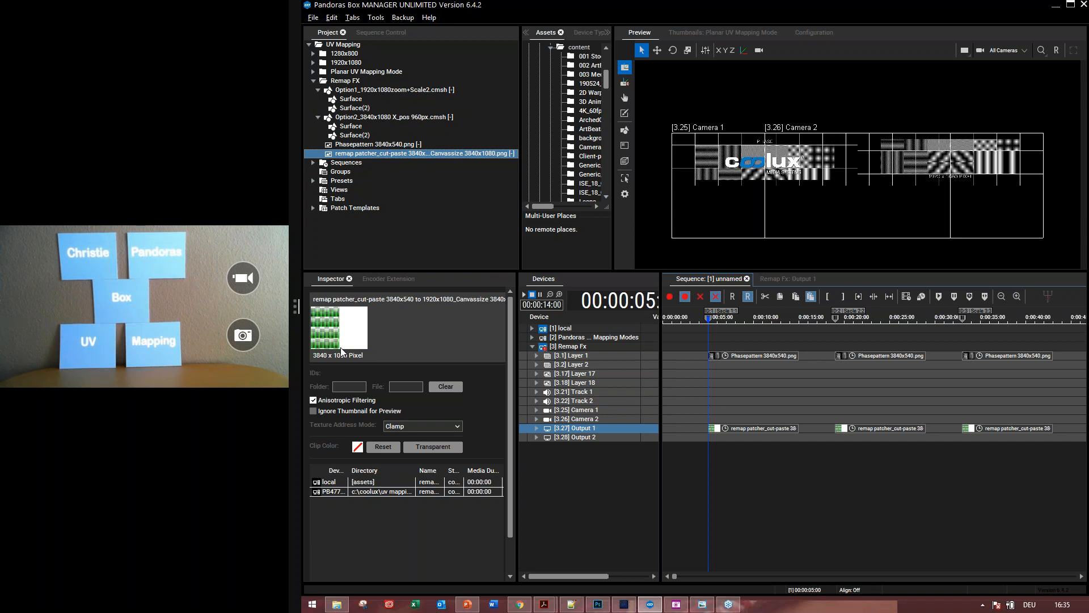
# Step: Show the device controls of Remap Fx Output 1 and open the Aeon FX library in a widened area
pyautogui.click(776, 279)
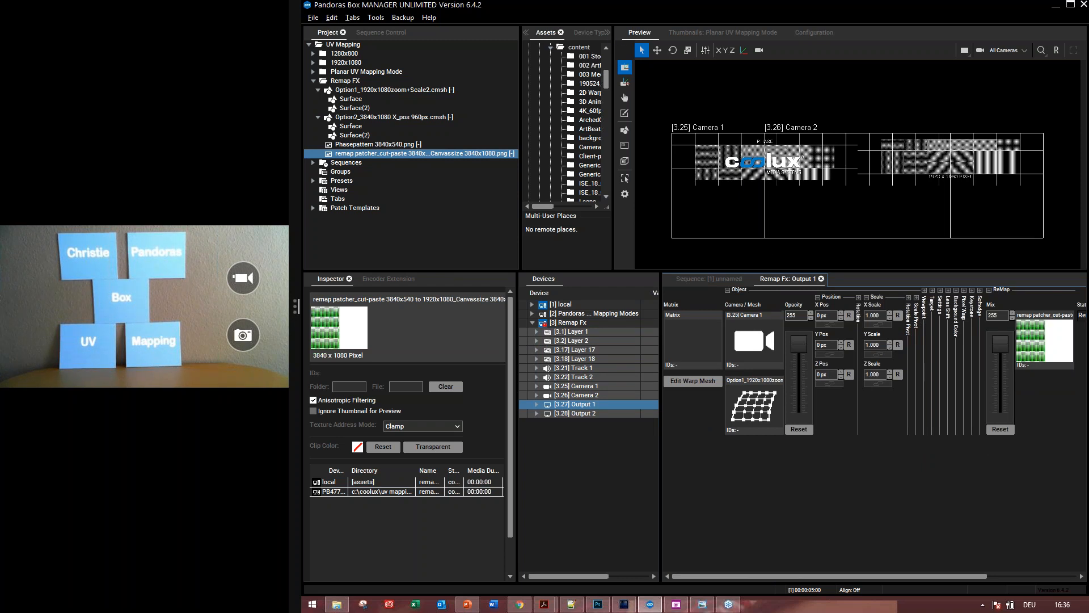
pyautogui.moveTo(686, 32); pyautogui.dragTo(699, 32)
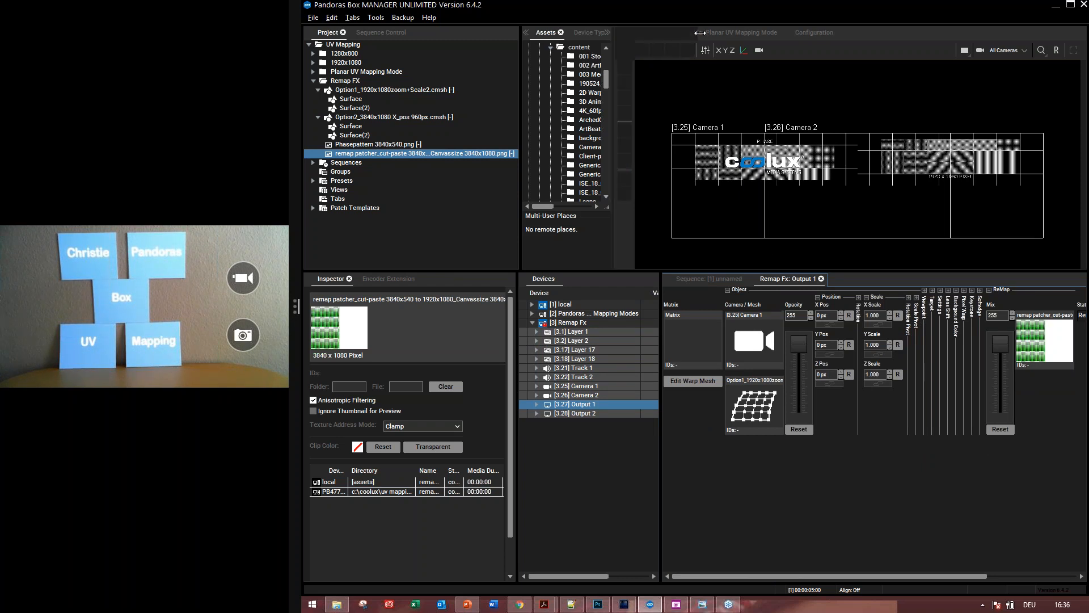
pyautogui.click(639, 32)
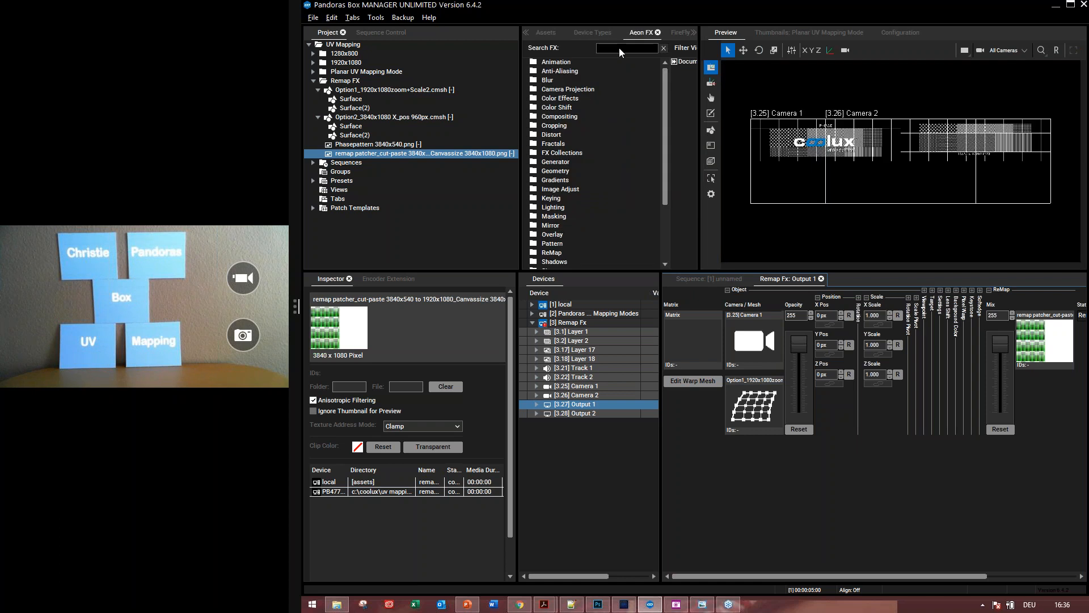
# Step: Search the Aeon FX library for remap, select the ReMap effect, and view its Mix, map image and State parameters on Output 1
pyautogui.click(624, 47)
pyautogui.write('remap')
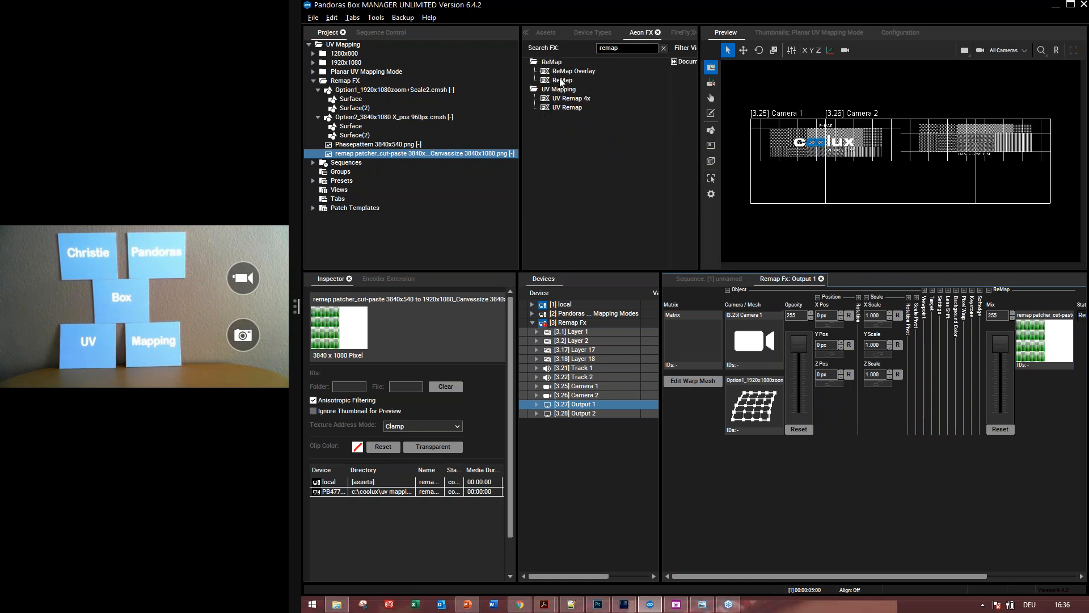
pyautogui.click(561, 80)
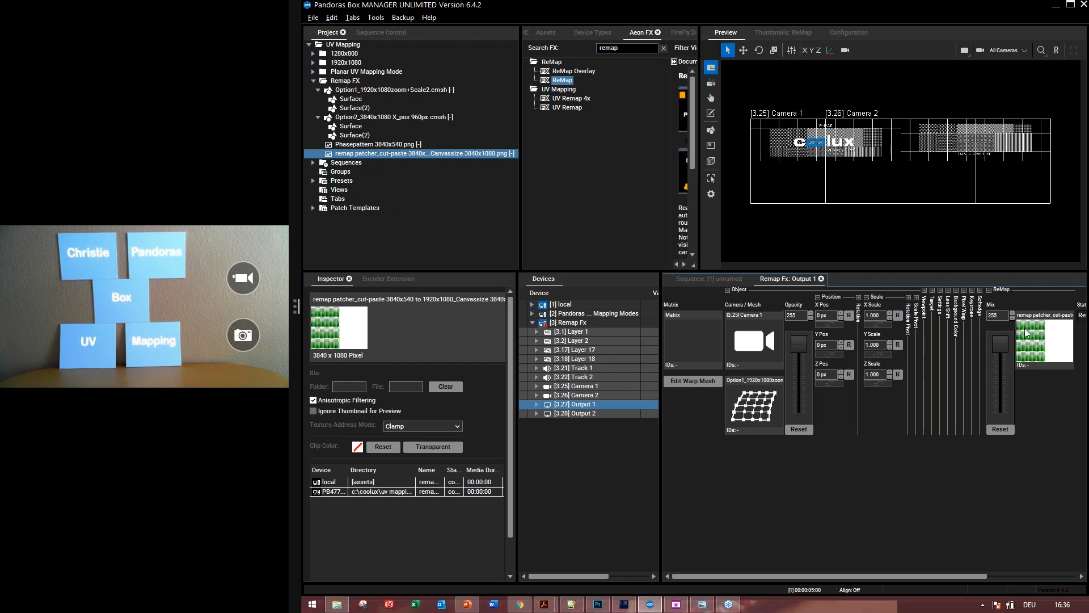
pyautogui.moveTo(845, 577); pyautogui.dragTo(909, 558)
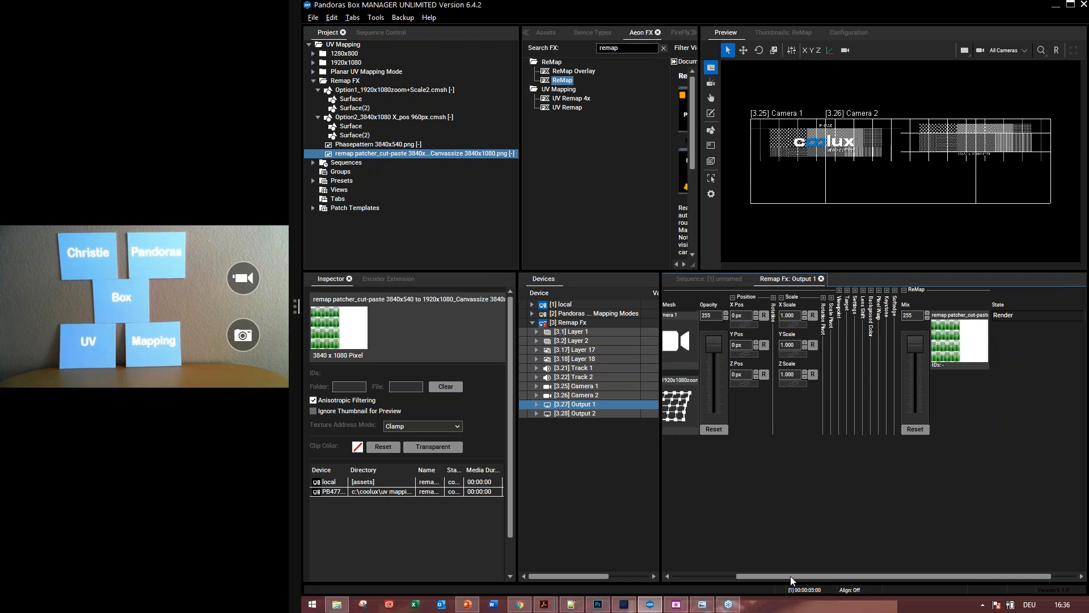
pyautogui.moveTo(791, 577); pyautogui.dragTo(669, 562)
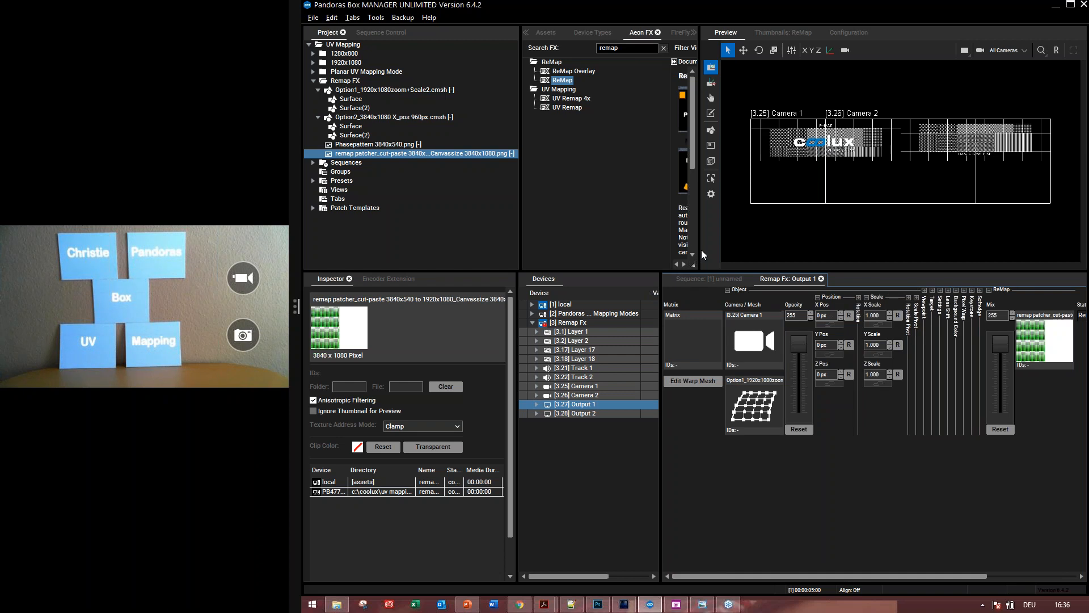
# Step: Preview the composition through Camera 1 and show its composition render target size in its properties
pyautogui.click(1001, 51)
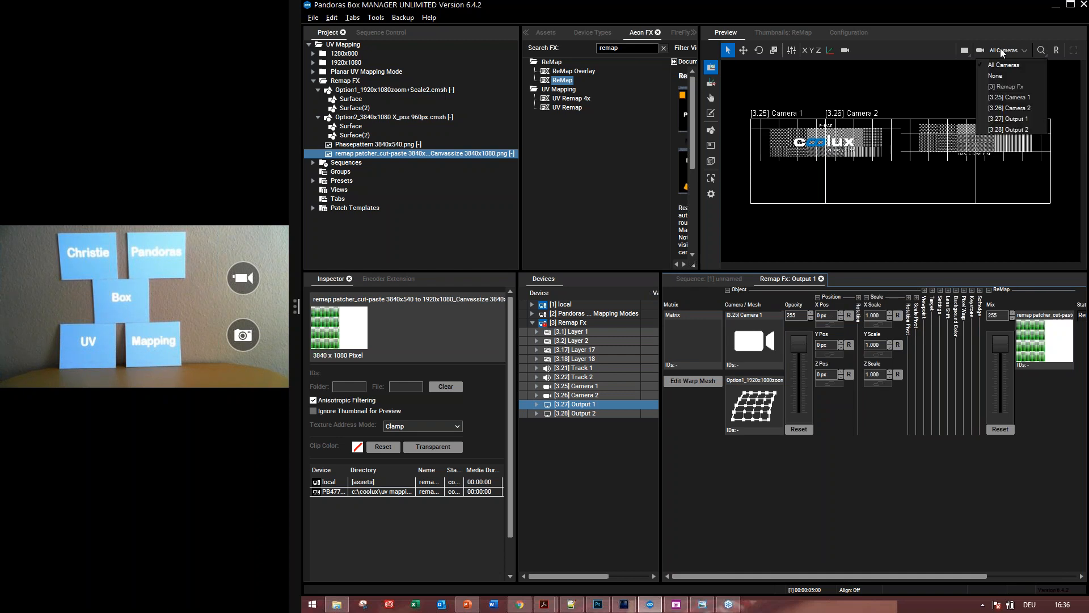
pyautogui.click(1001, 97)
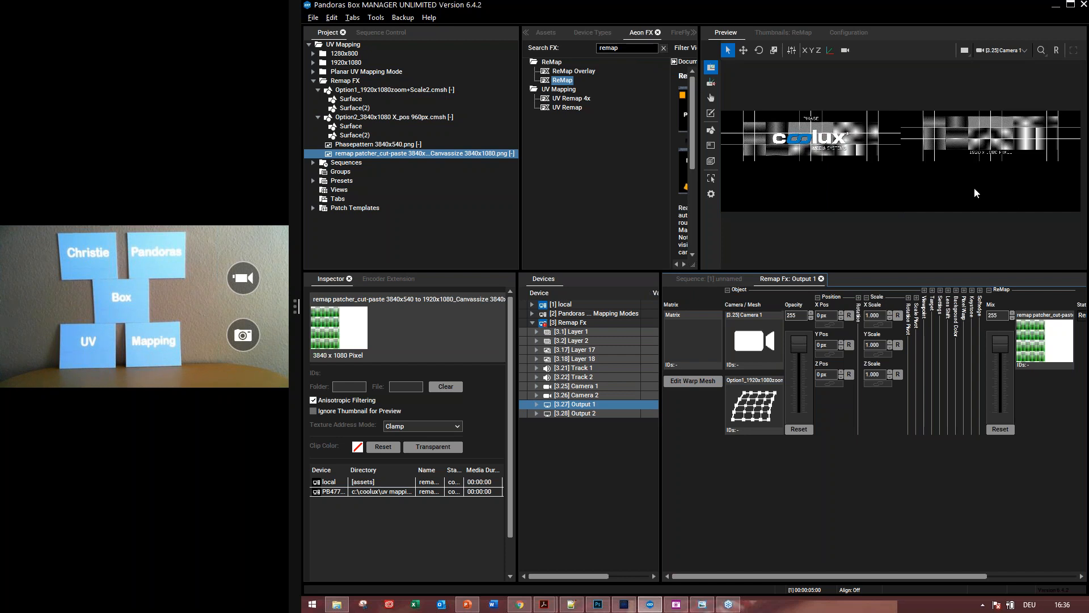
pyautogui.click(581, 386)
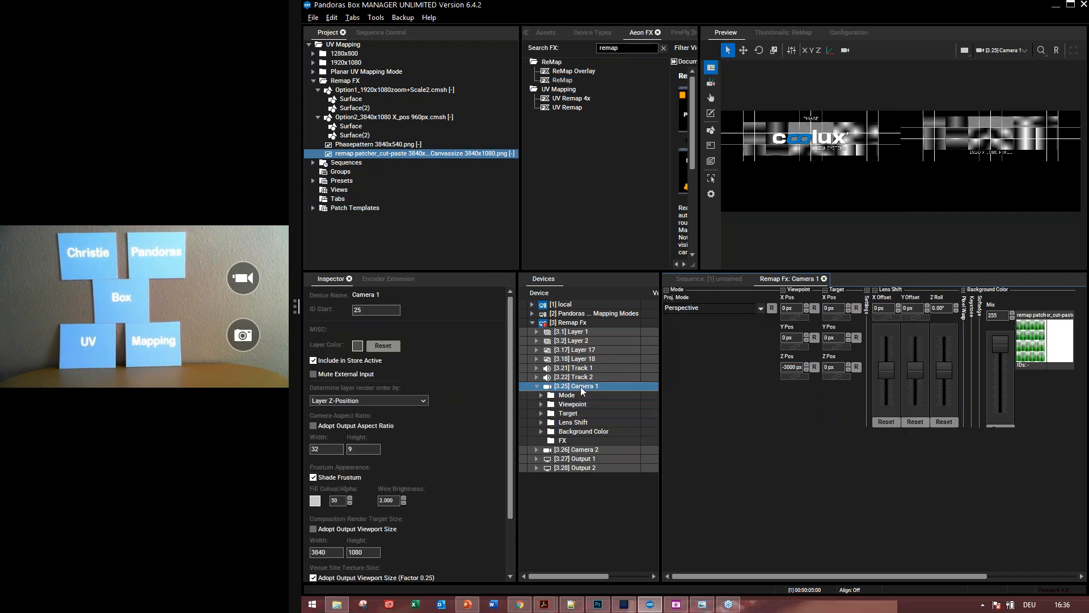
pyautogui.moveTo(510, 352); pyautogui.dragTo(502, 434)
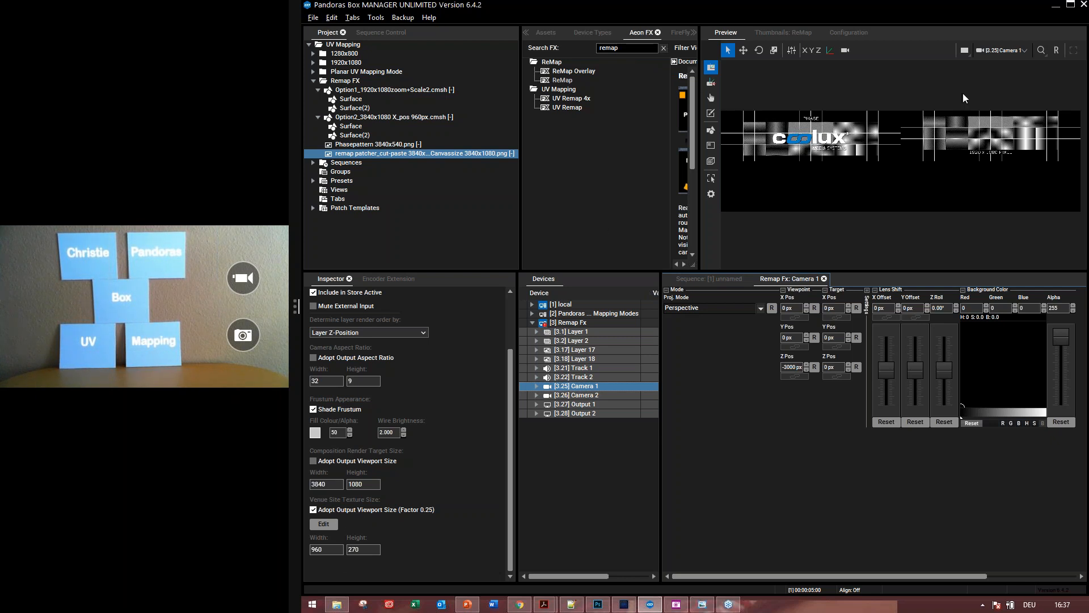
# Step: Preview the picture of Output 1 in a taller preview area and show the device controls of Output 1
pyautogui.click(1001, 51)
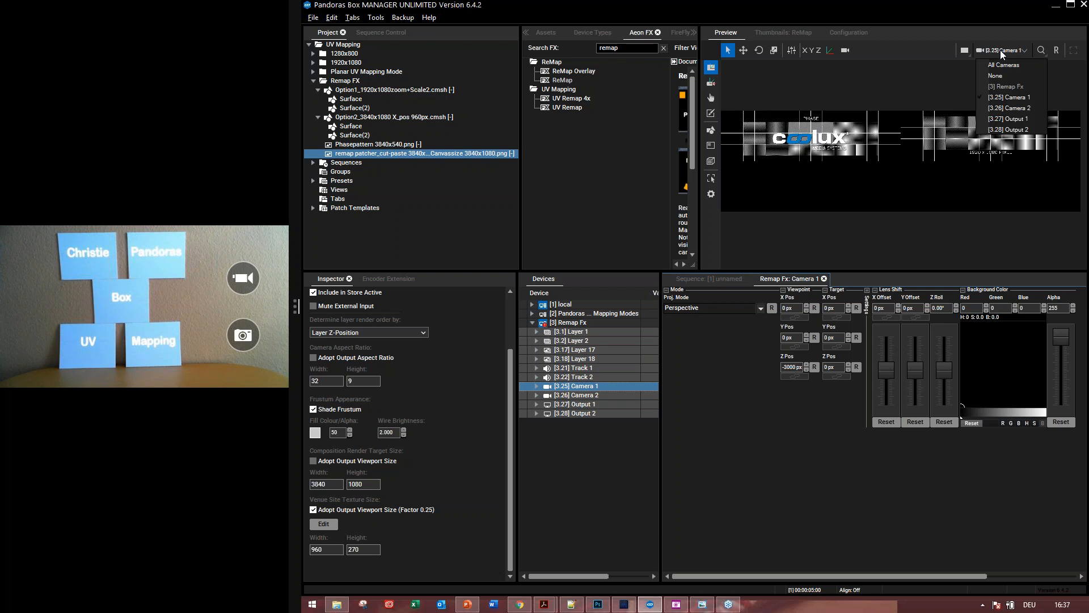
pyautogui.click(1000, 120)
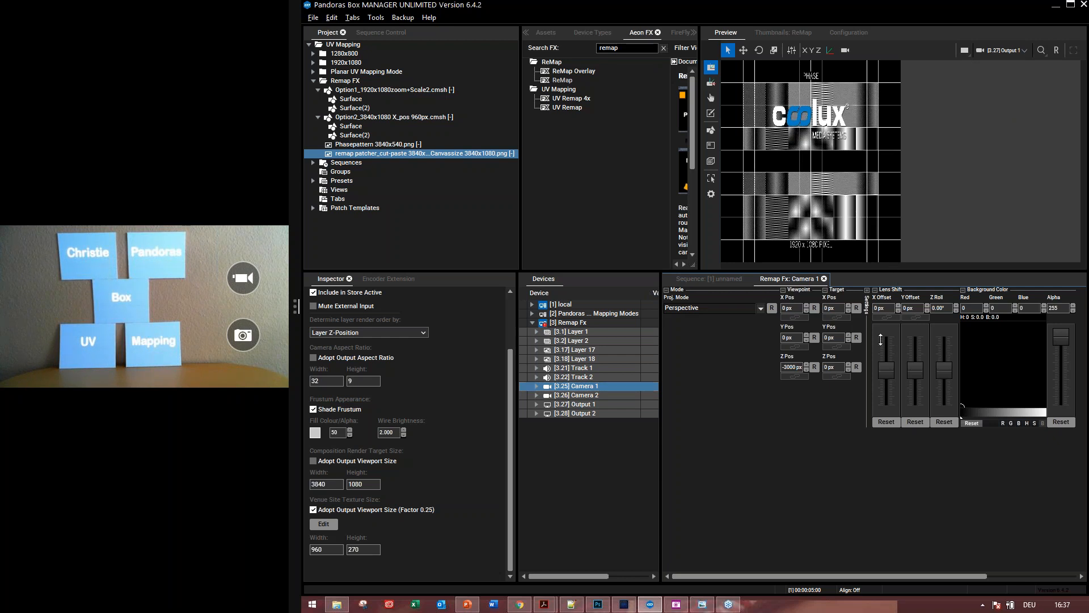
pyautogui.moveTo(881, 271); pyautogui.dragTo(880, 340)
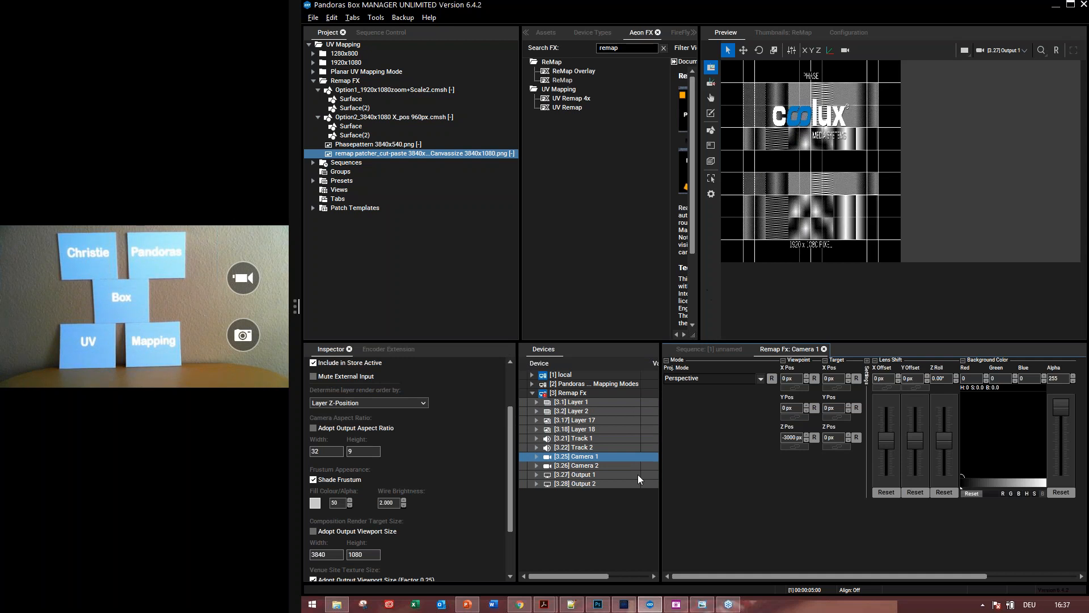
pyautogui.click(597, 476)
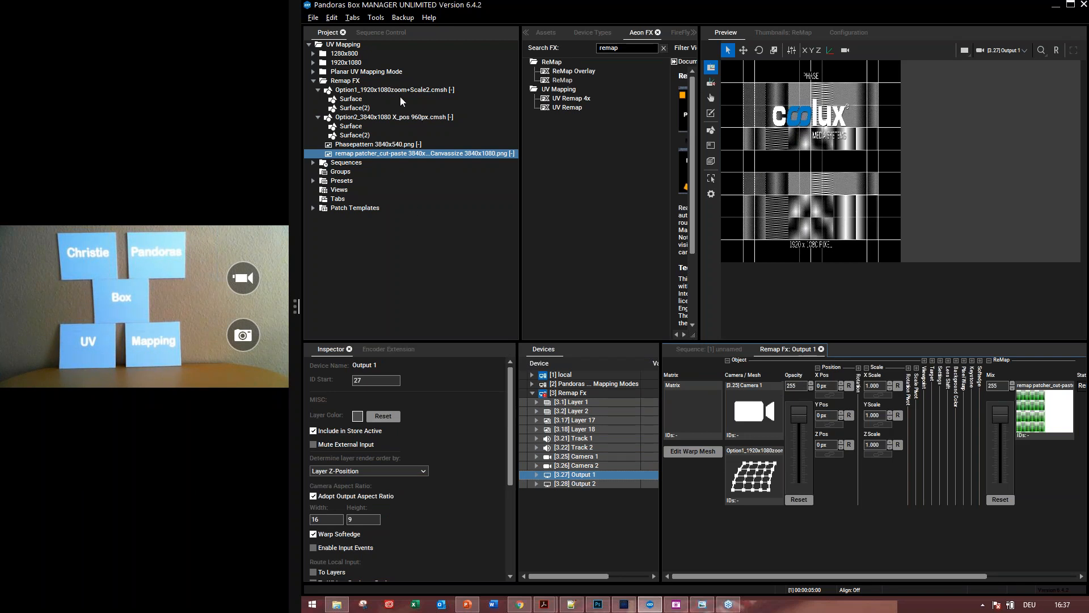
# Step: Select the Option1_1920x1080zoom+Scale2 mesh, widen the preview, and show its UV source in Planar UV Mapping Mode
pyautogui.click(383, 92)
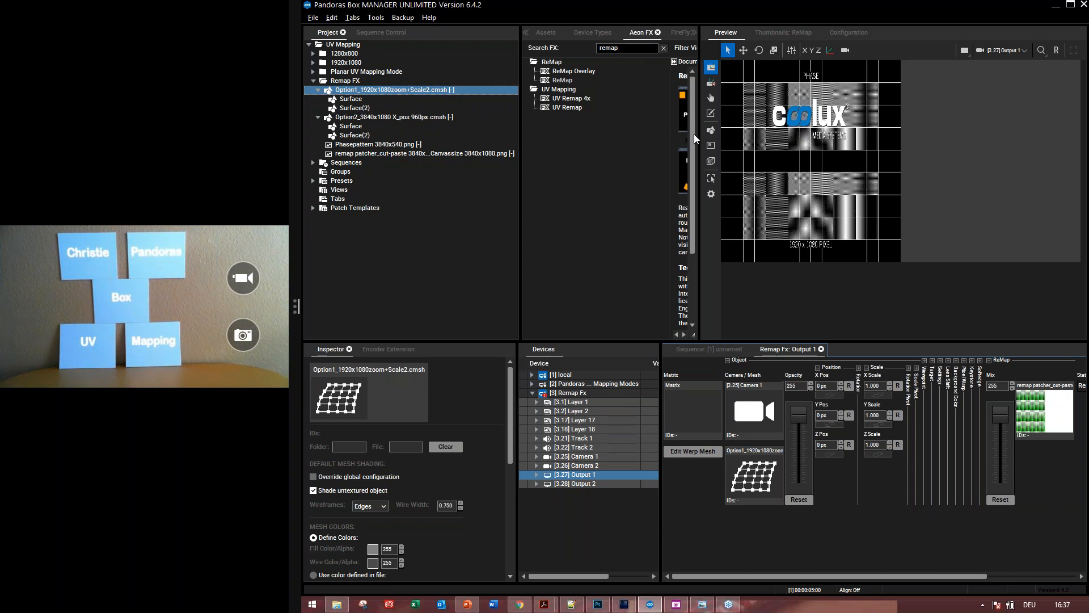
pyautogui.moveTo(642, 132); pyautogui.dragTo(644, 133)
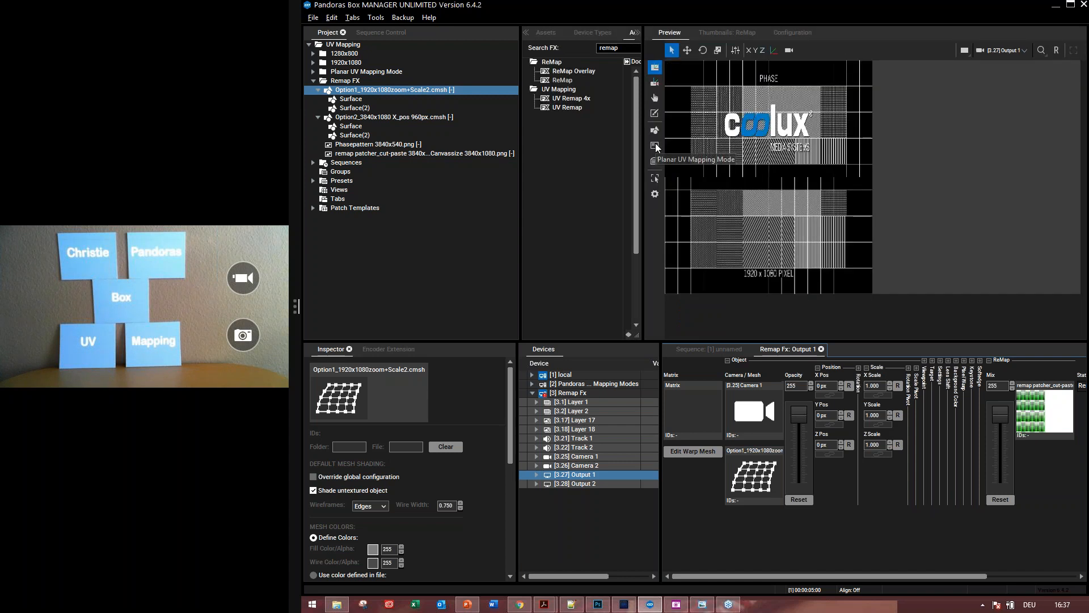
pyautogui.click(655, 146)
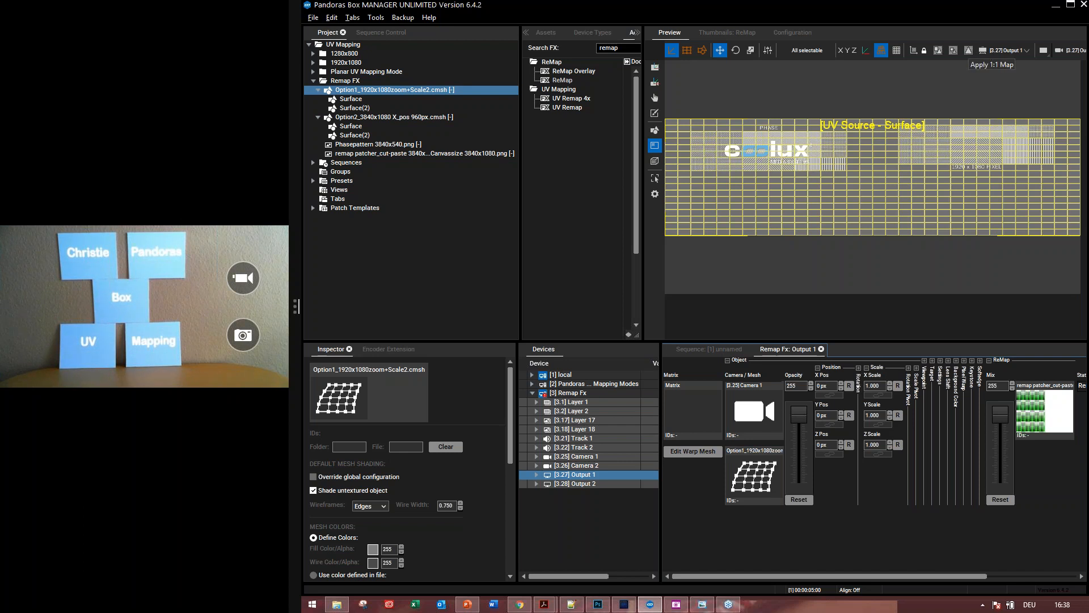
# Step: Delete the Option1_1920x1080zoom+Scale2 mesh entry at 0:00:05:00 from Output 1's Object track in the sequence
pyautogui.click(695, 350)
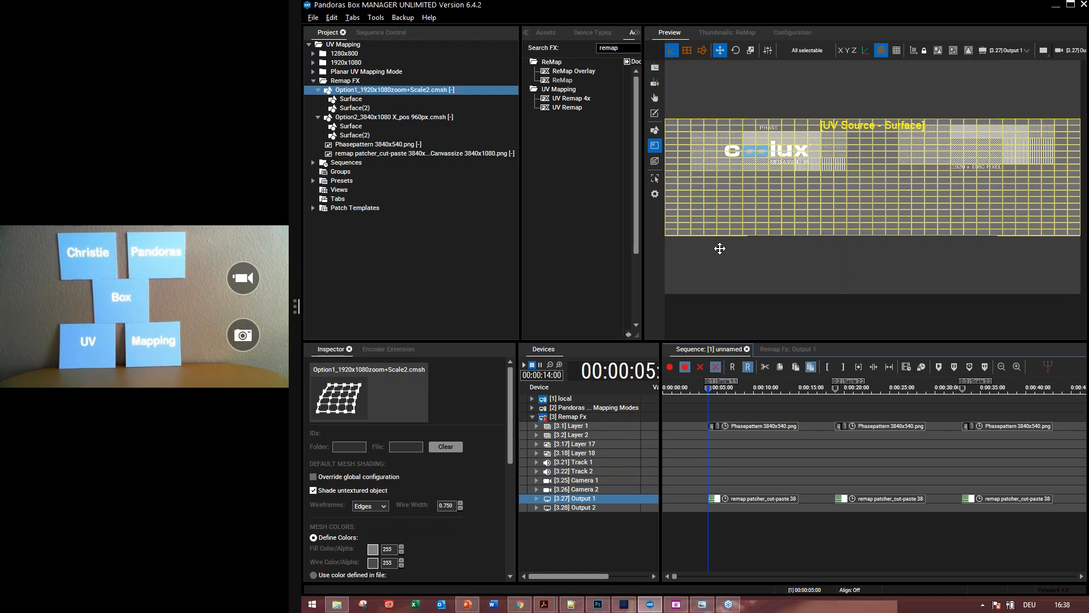
pyautogui.doubleClick(594, 500)
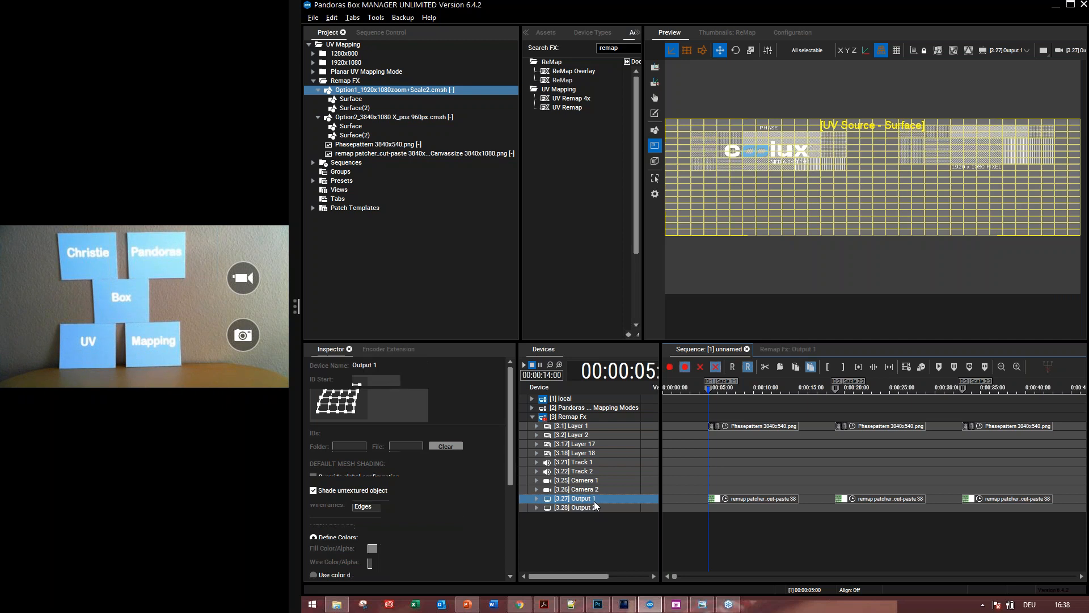
pyautogui.click(737, 543)
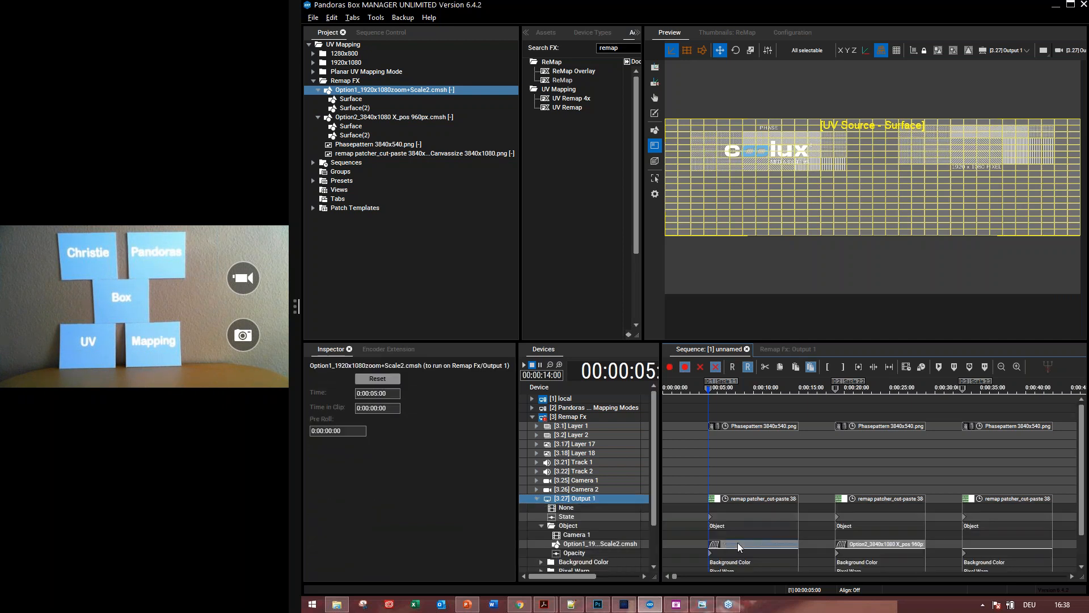
pyautogui.press('Delete')
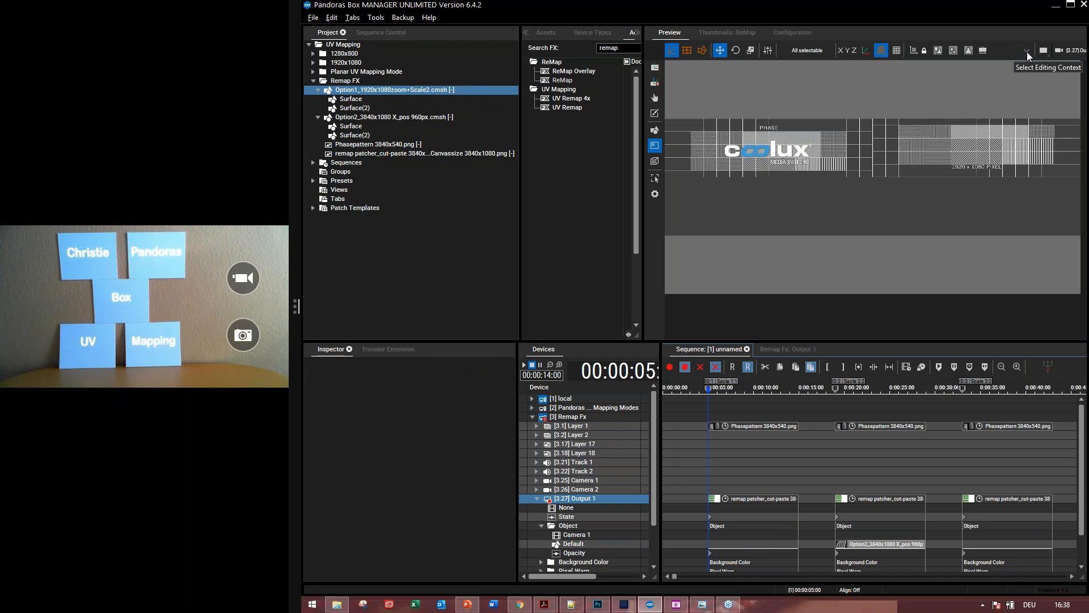
# Step: Return the preview to Layer Mode, heighten the sequence area, and assign the Option1_1920x1080zoom+Scale2 mesh to Output 1
pyautogui.click(655, 74)
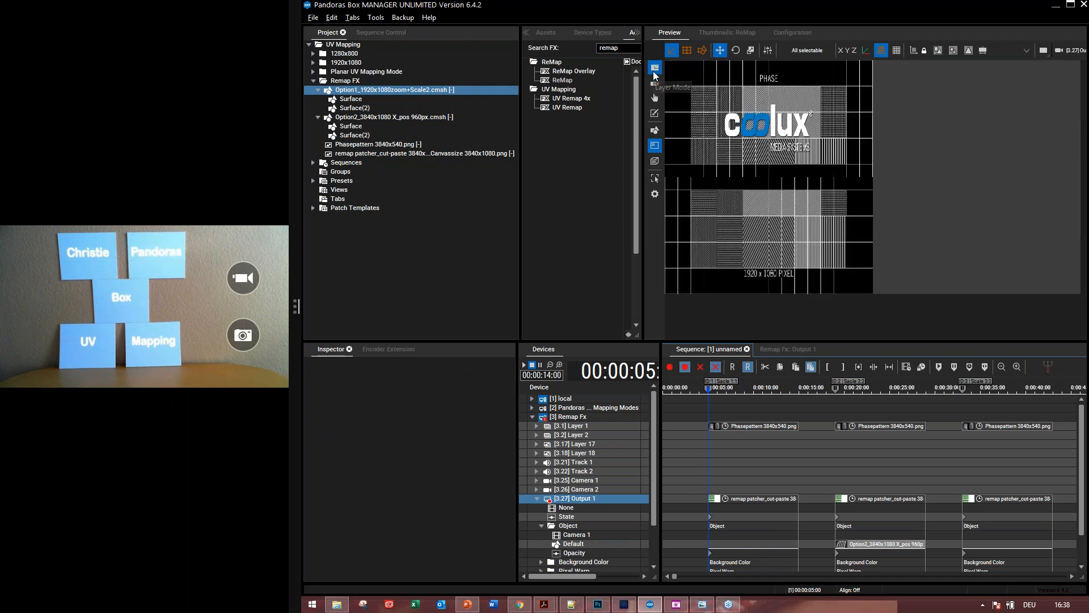
pyautogui.click(688, 388)
pyautogui.click(704, 389)
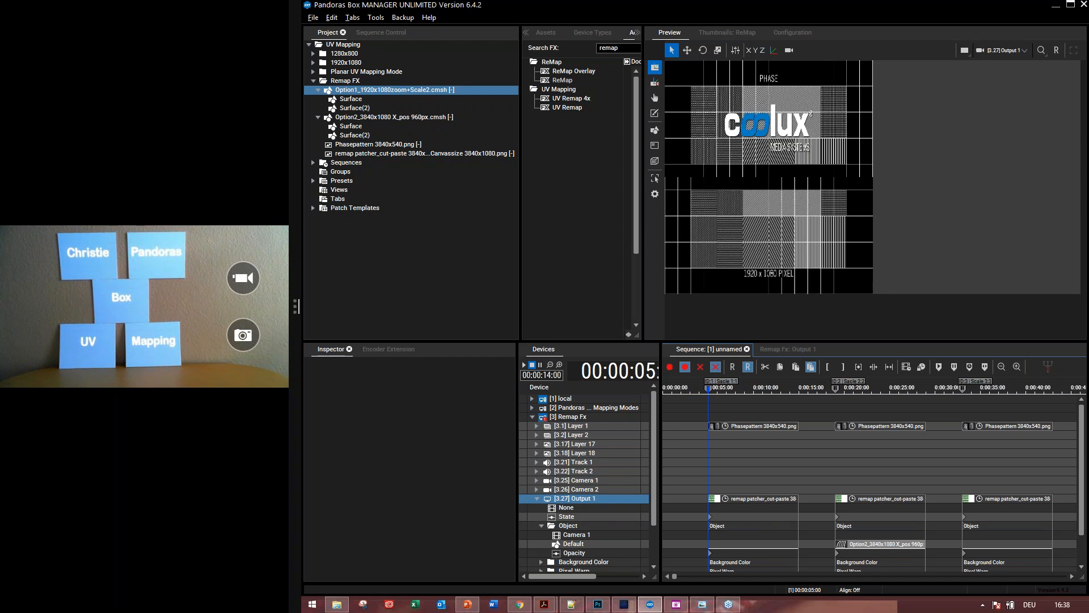
pyautogui.moveTo(681, 341); pyautogui.dragTo(681, 306)
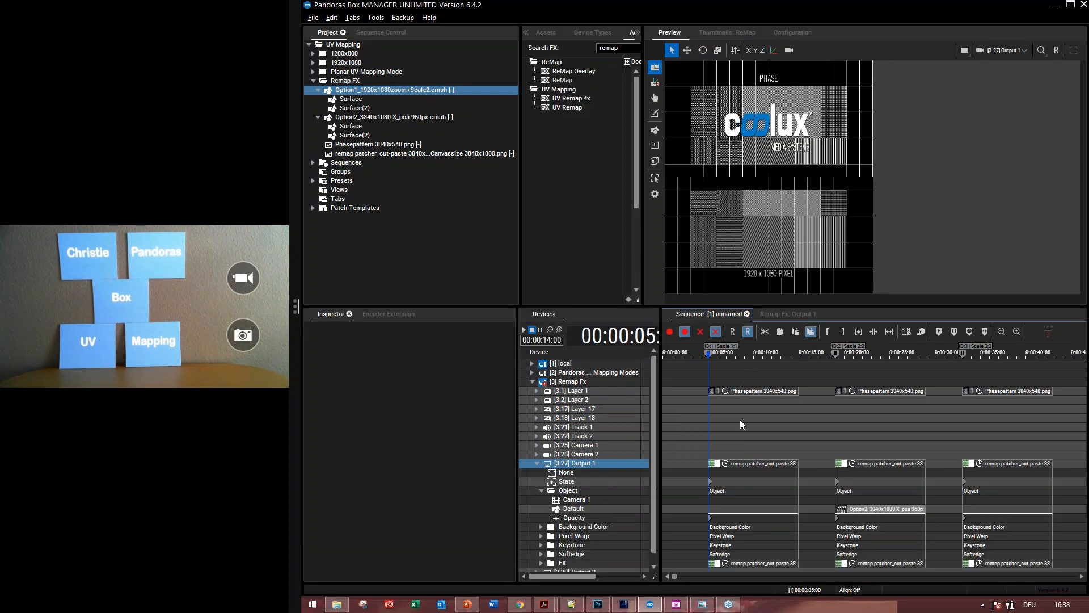
pyautogui.doubleClick(362, 93)
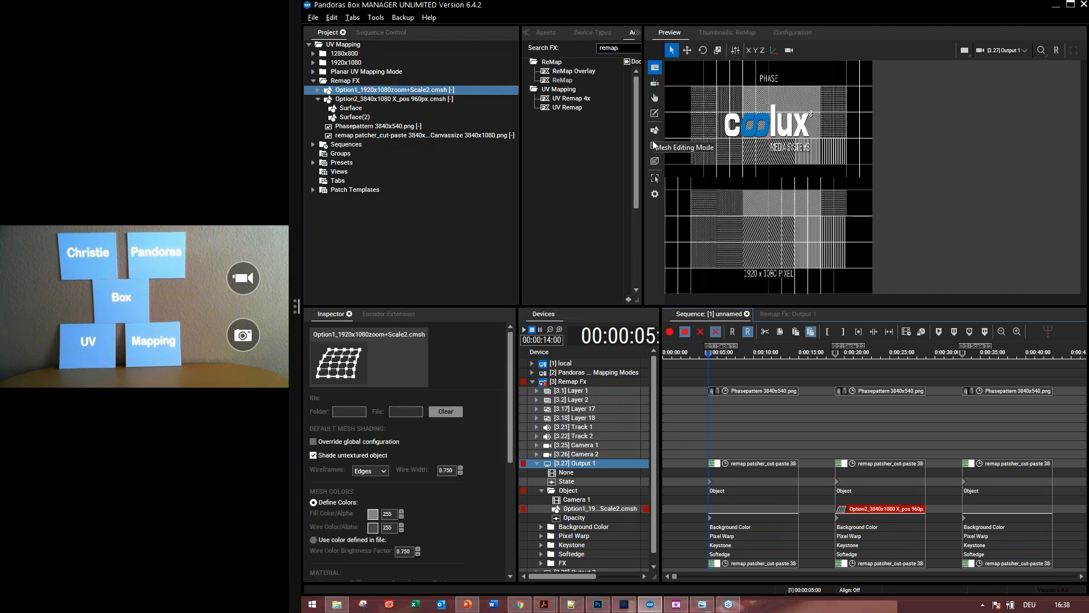
# Step: Try the planar and 1:1 UV maps on Surface and Surface(2) of the Option1 mesh, and check Output 1 in Layer Mode
pyautogui.click(655, 147)
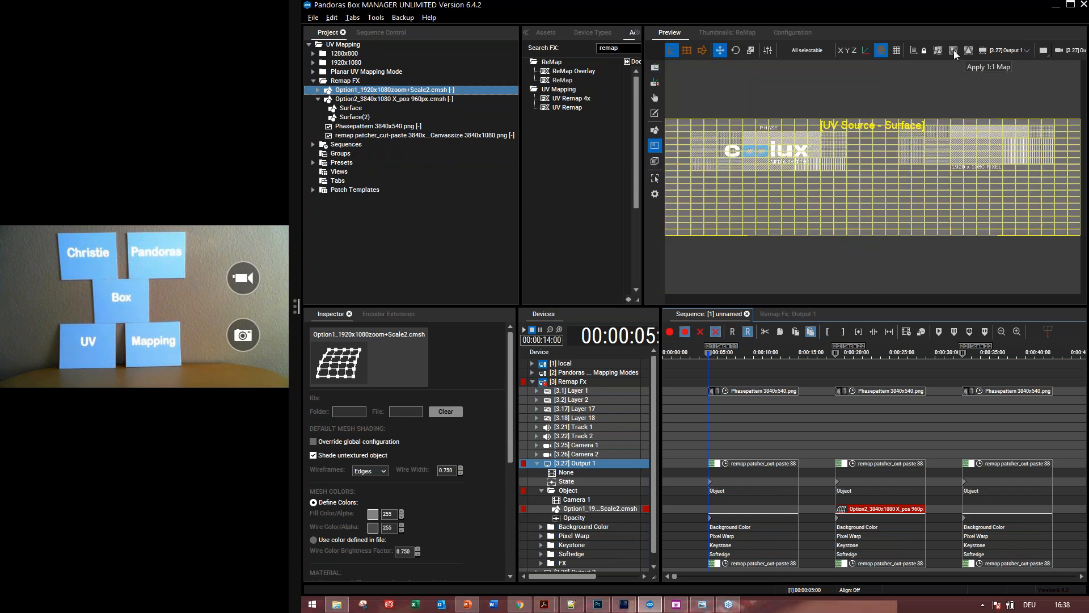
pyautogui.click(942, 49)
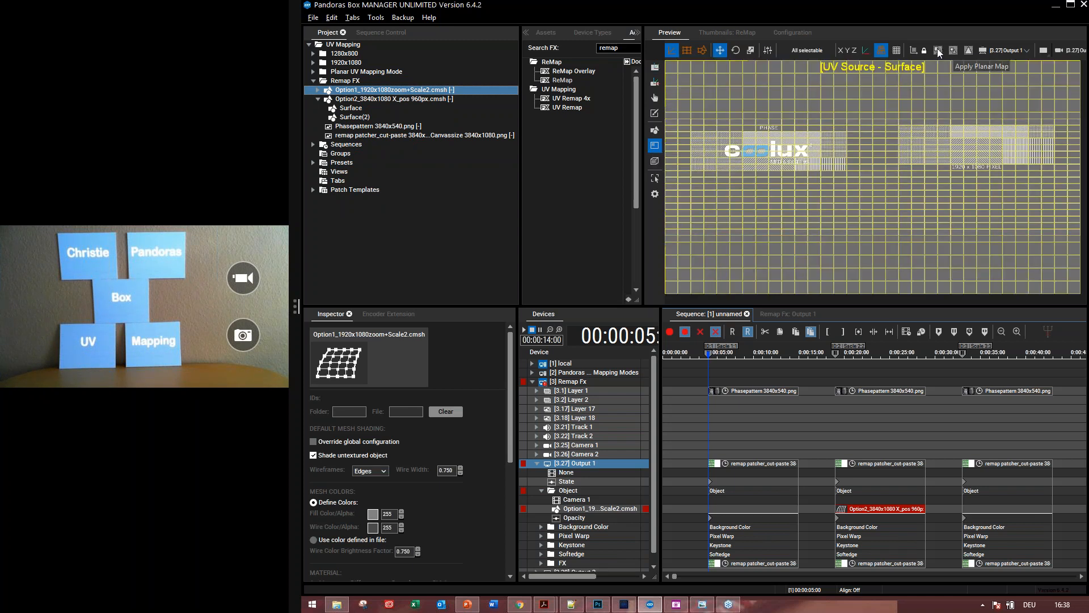
pyautogui.click(937, 49)
pyautogui.click(955, 50)
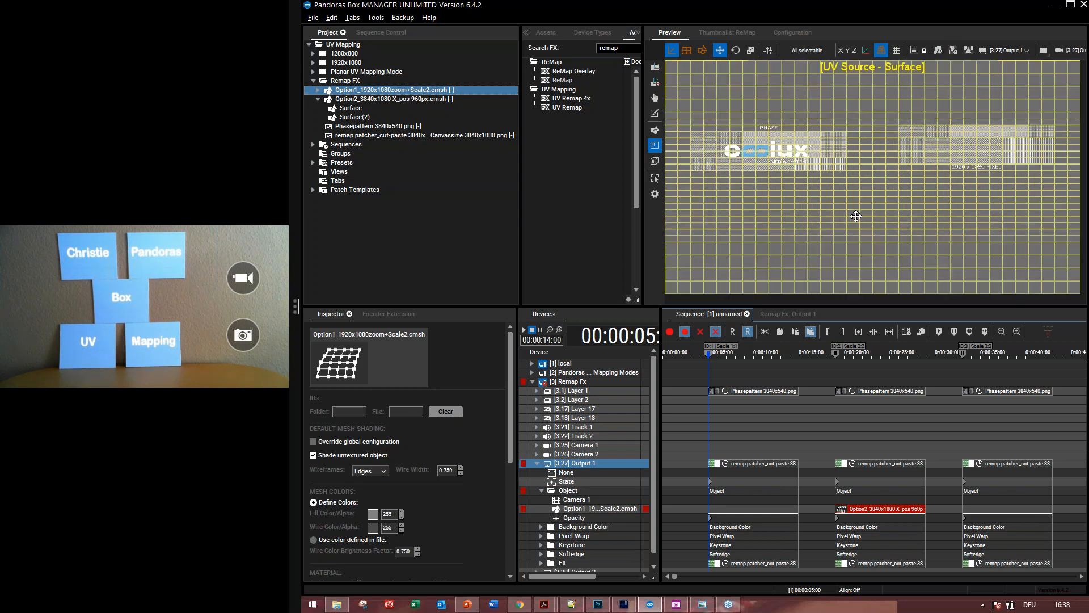
pyautogui.click(867, 132)
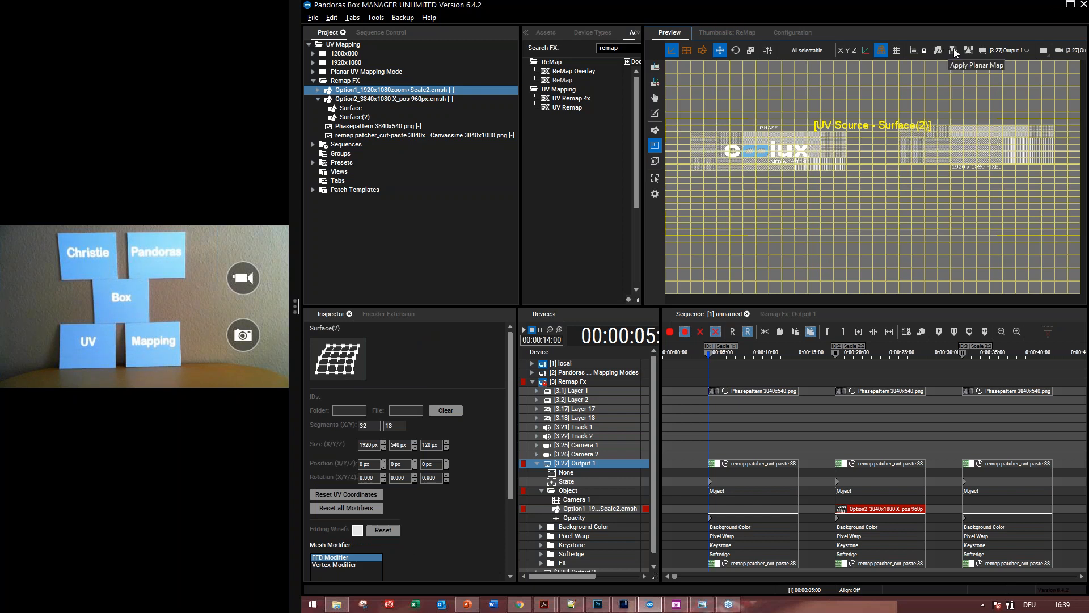
pyautogui.click(953, 50)
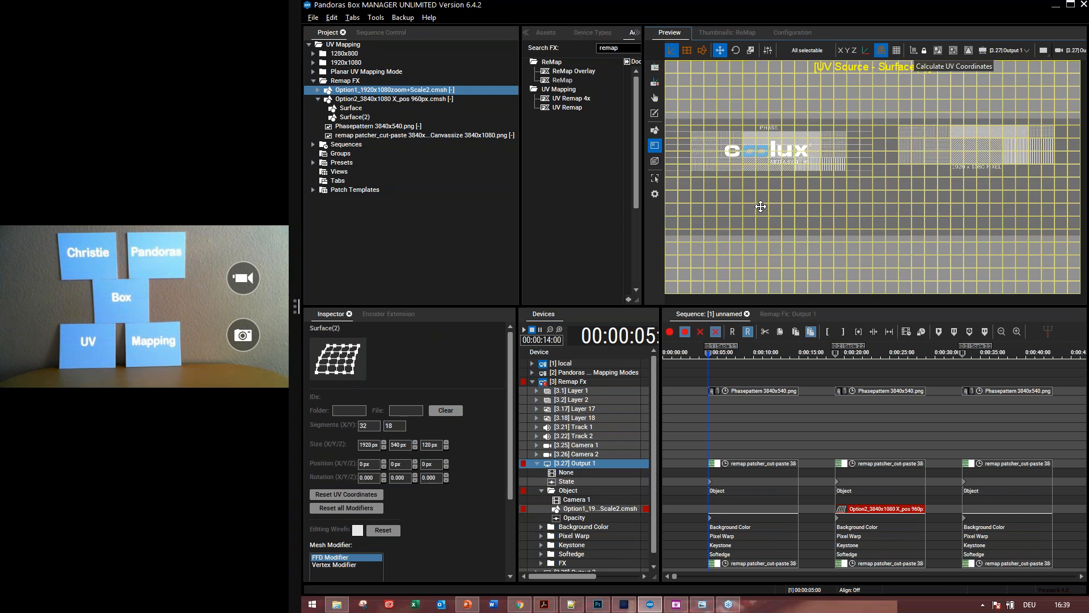
pyautogui.click(1025, 51)
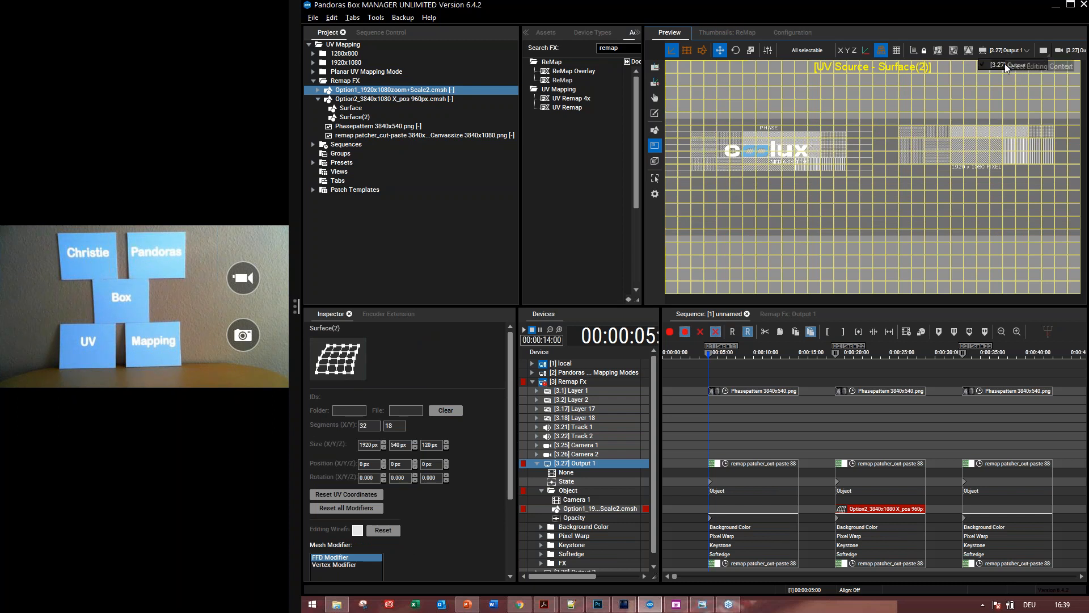
pyautogui.click(655, 68)
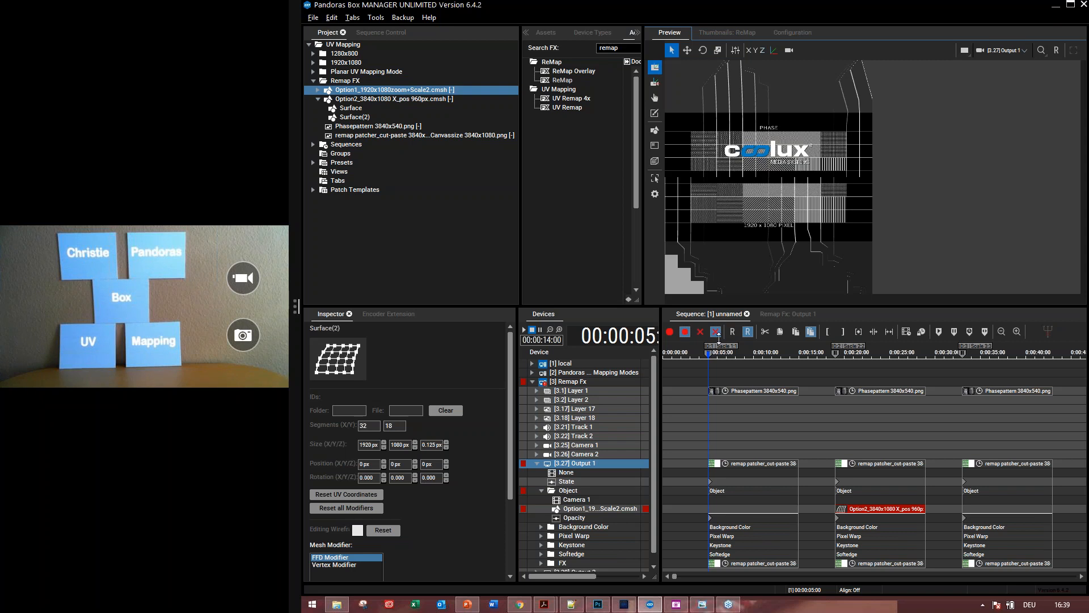
# Step: Refit the UV maps of Surface and Surface(2) to the full-width, half-height band, and show Output 1 in Layer Mode
pyautogui.moveTo(722, 306); pyautogui.dragTo(722, 365)
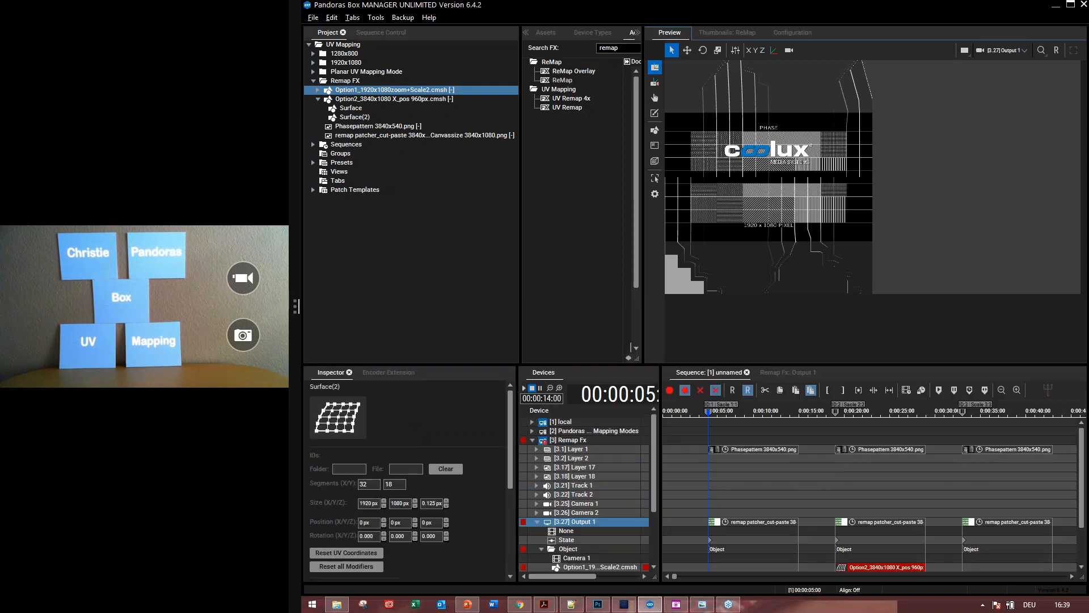
pyautogui.click(1009, 51)
pyautogui.click(654, 146)
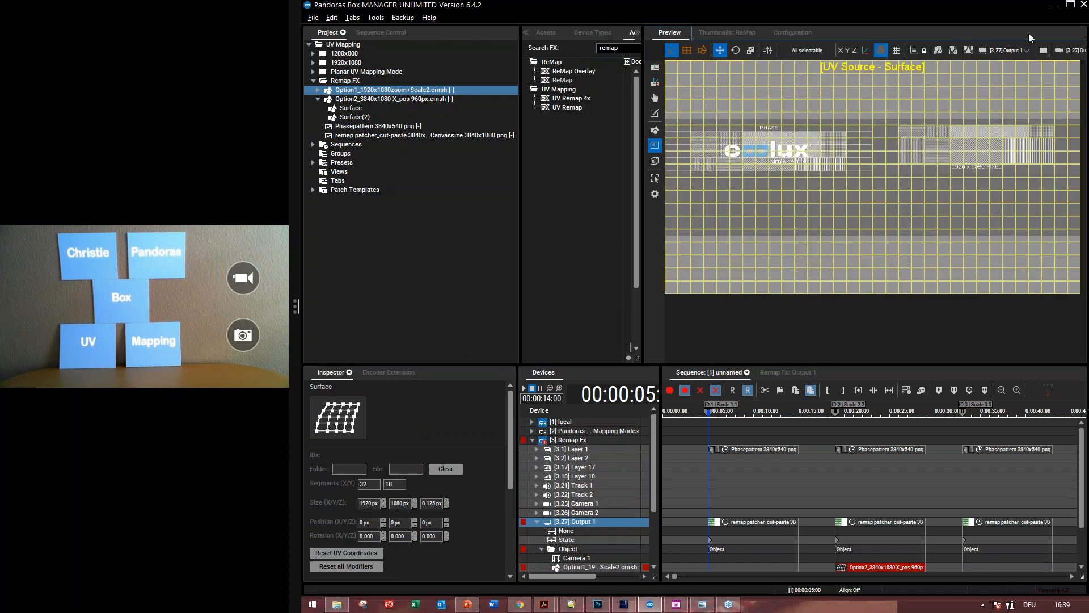
pyautogui.click(969, 51)
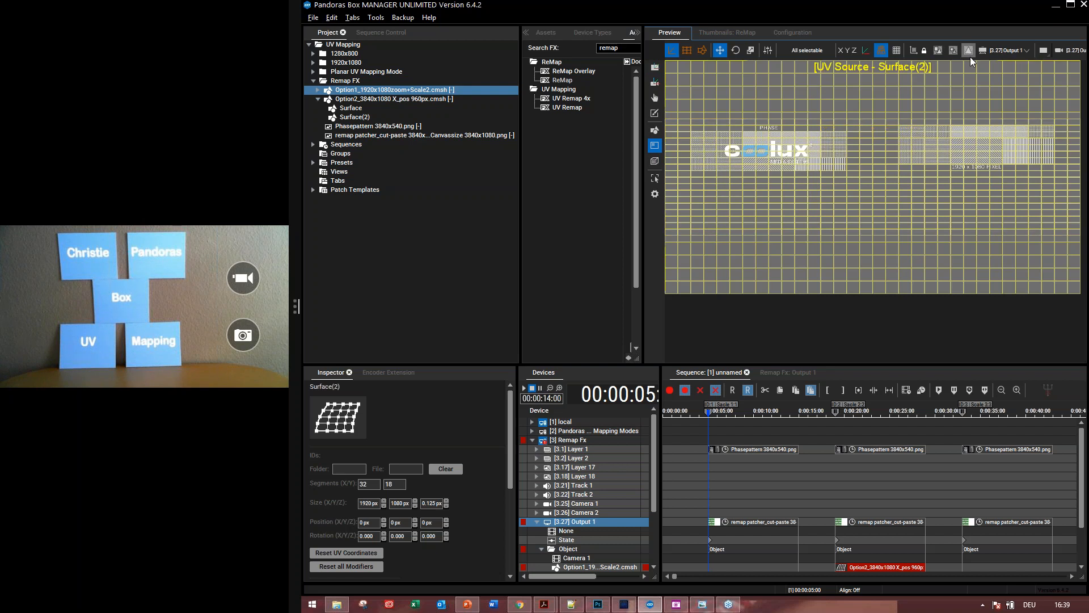
pyautogui.click(969, 51)
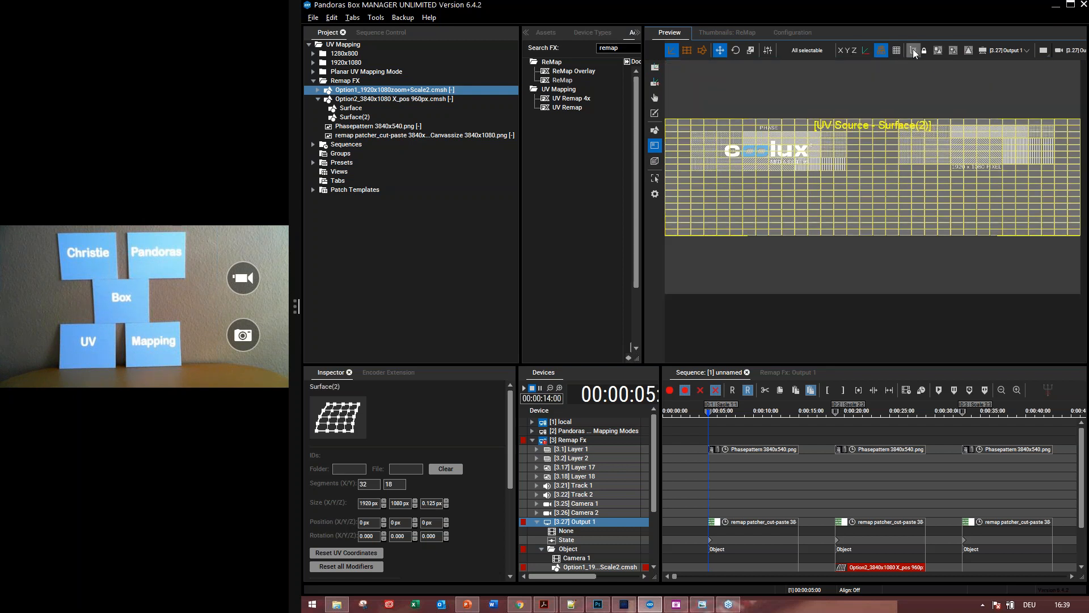
pyautogui.click(657, 68)
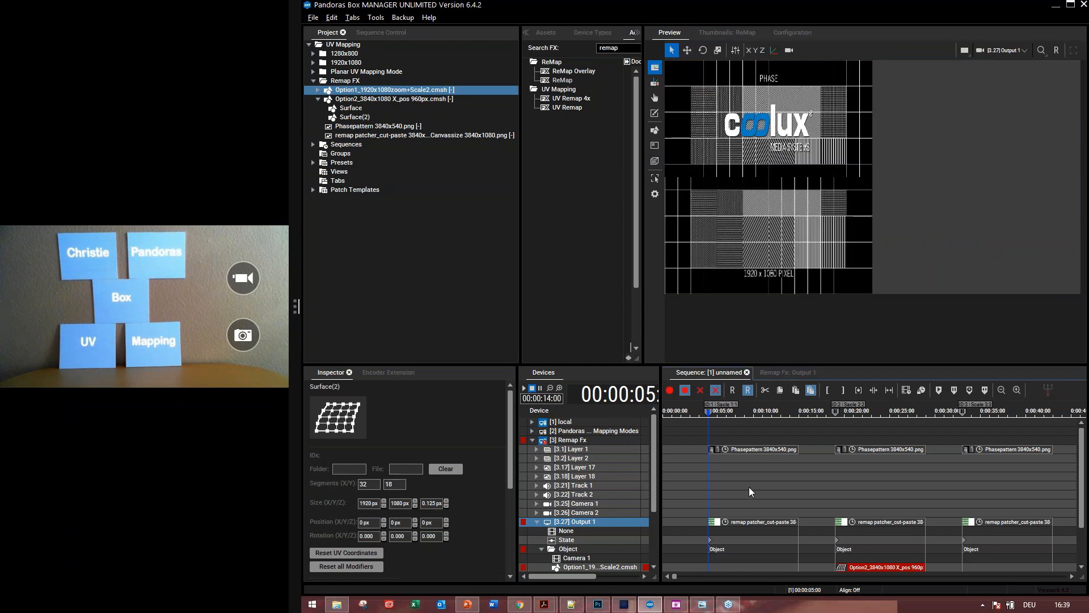
# Step: Store Output 1's Option1_1920x1080zoom+Scale2 mesh in the sequence at 0:00:05:00, and jump to the cue at 0:00:19:00
pyautogui.click(670, 390)
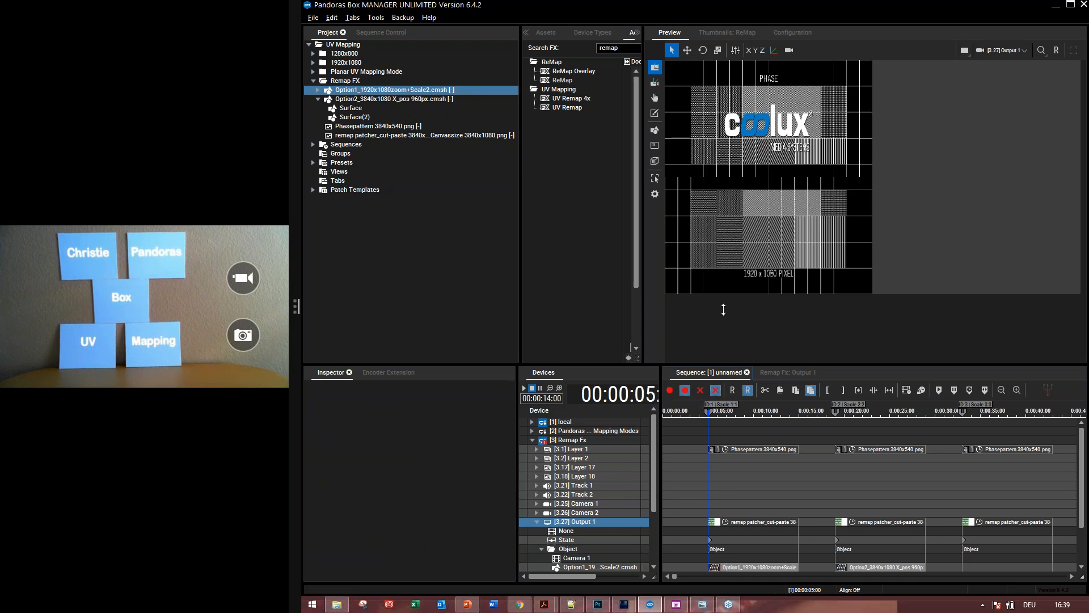
pyautogui.moveTo(723, 304); pyautogui.dragTo(723, 304)
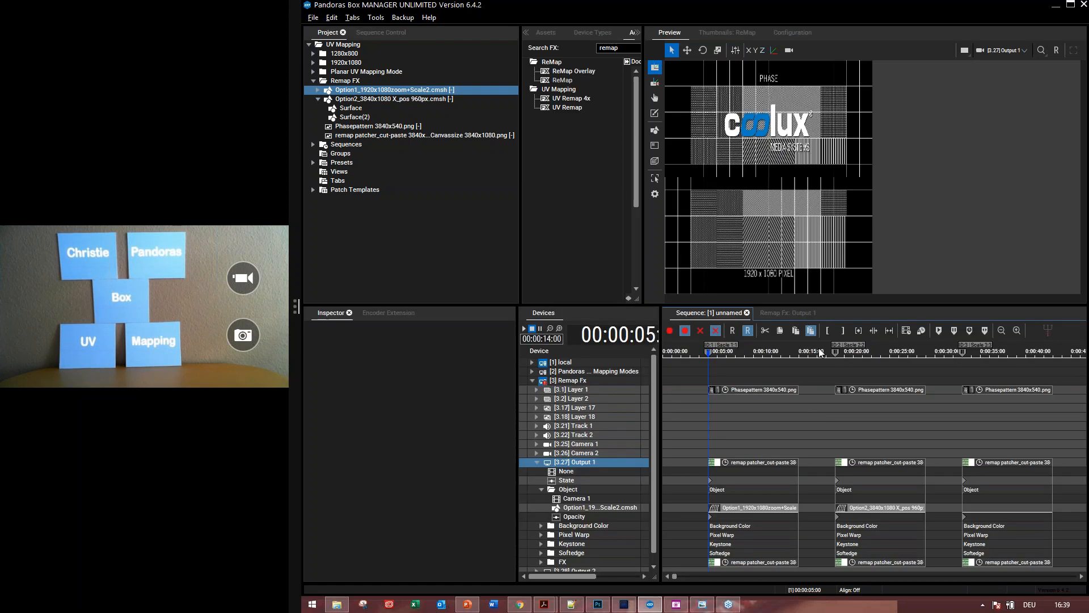
pyautogui.click(820, 351)
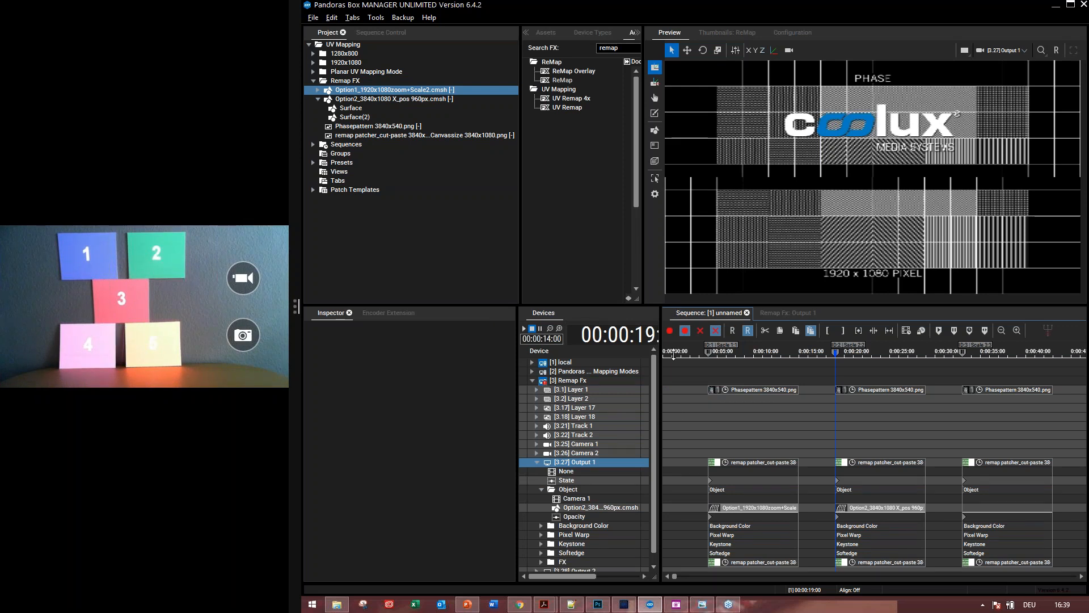
# Step: Show Output 1's object and ReMap settings at the second cue, and collapse Output 1 in the device tree
pyautogui.moveTo(673, 355); pyautogui.dragTo(662, 441)
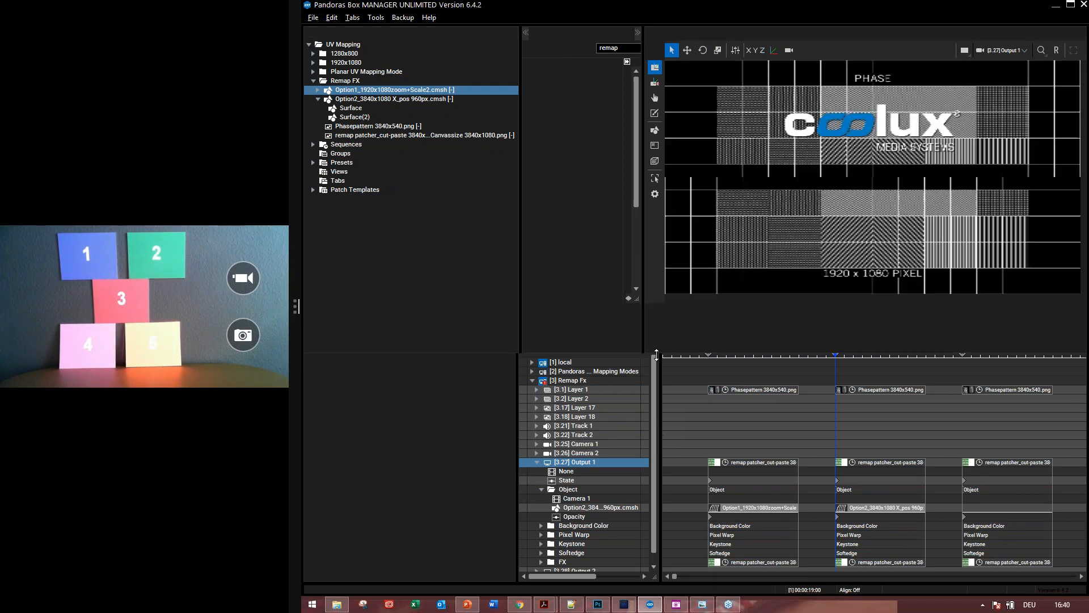
pyautogui.click(775, 361)
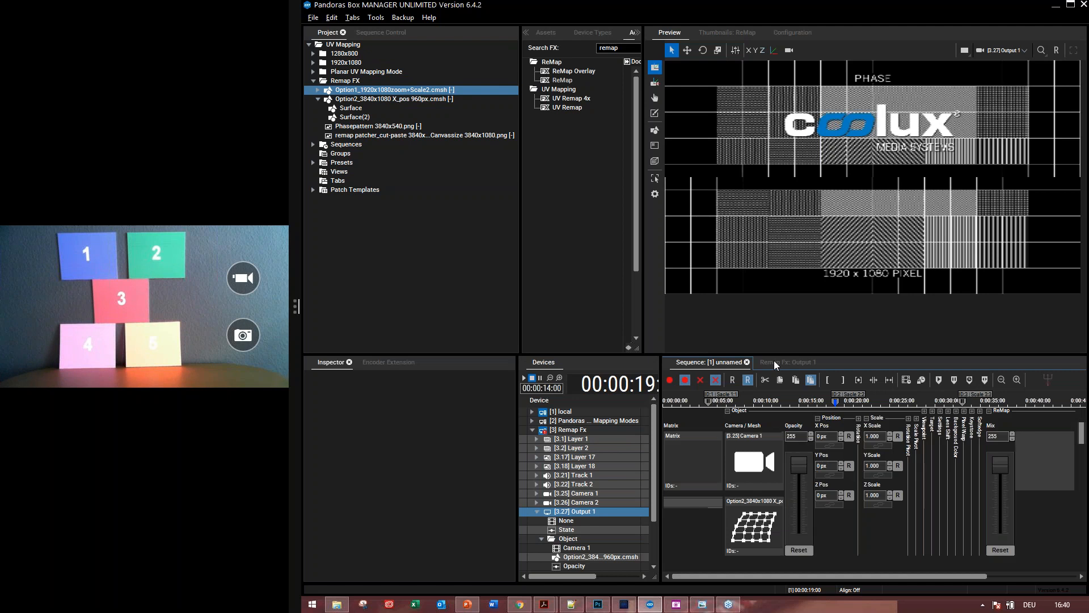
pyautogui.moveTo(717, 574); pyautogui.dragTo(746, 575)
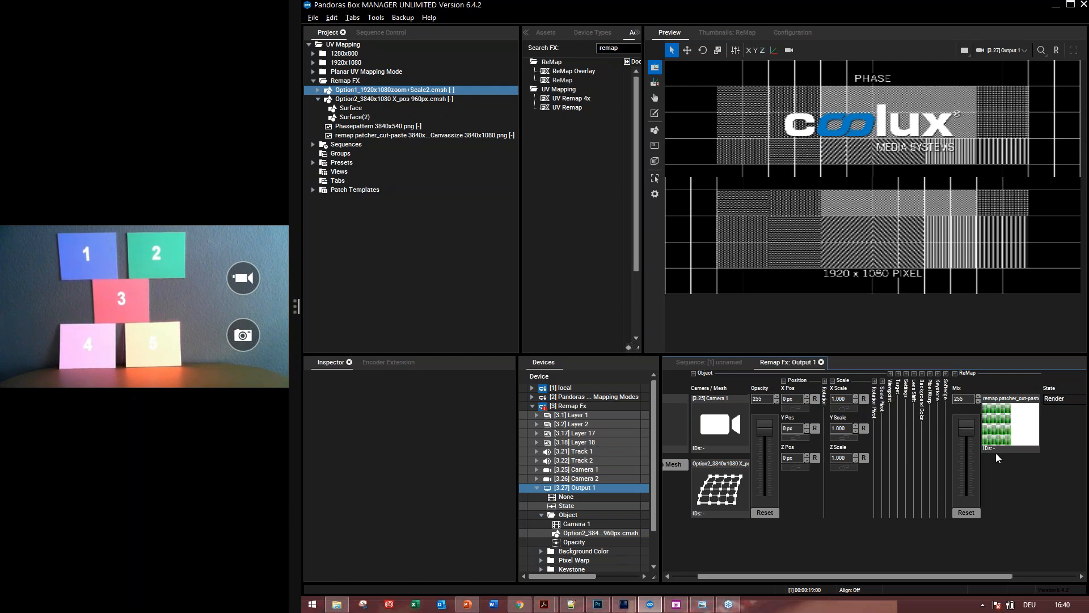
pyautogui.doubleClick(578, 491)
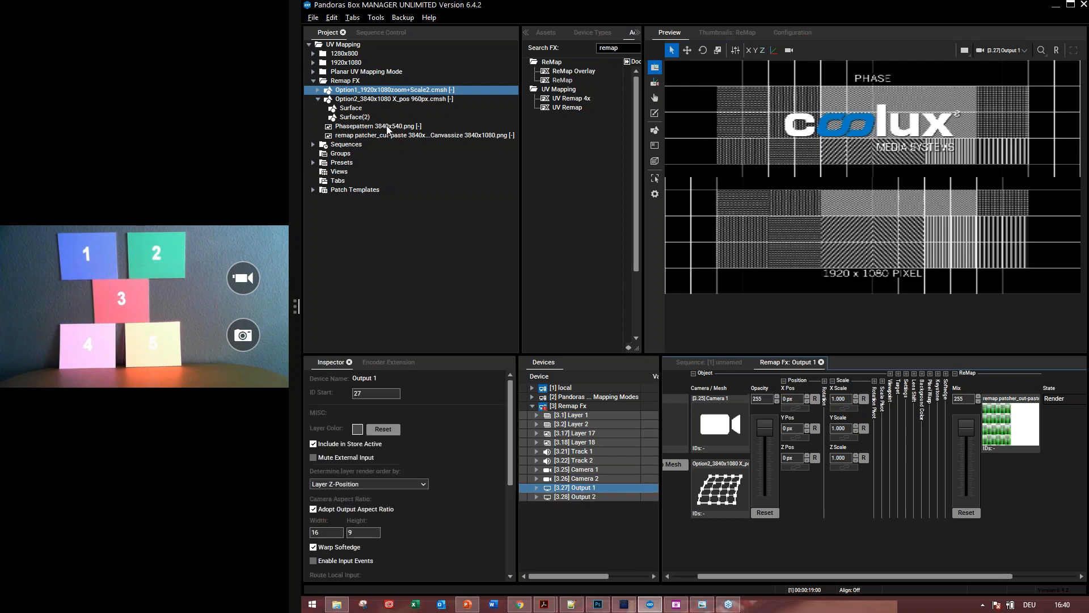
# Step: Inspect the Option2_3840x1080 X_pos 960px mesh on Output 1 in mesh editing mode, including its Surface and Surface(2)
pyautogui.click(408, 100)
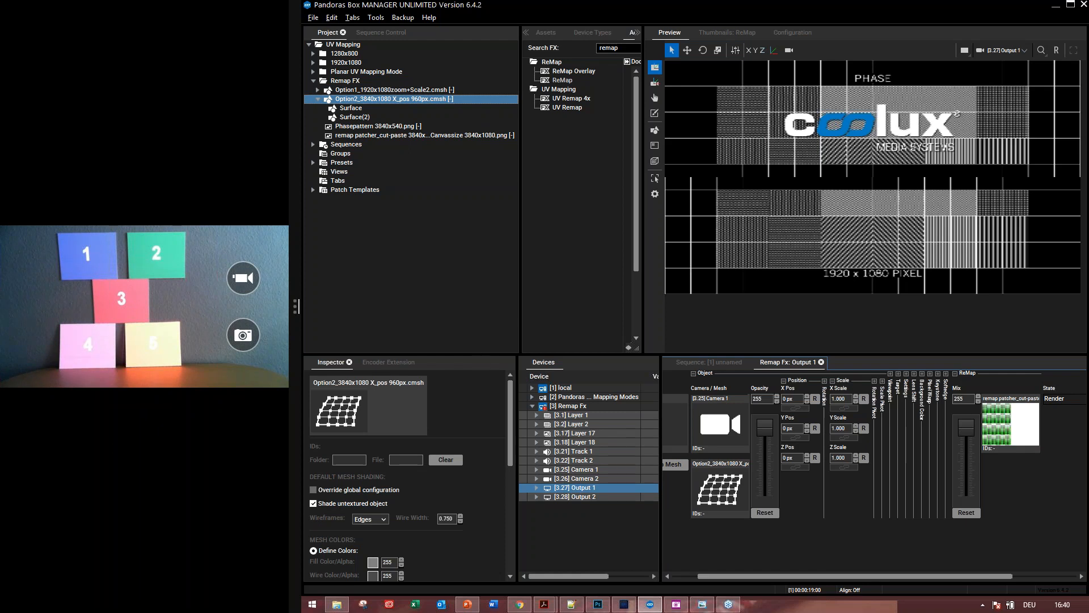
pyautogui.moveTo(477, 300); pyautogui.dragTo(475, 369)
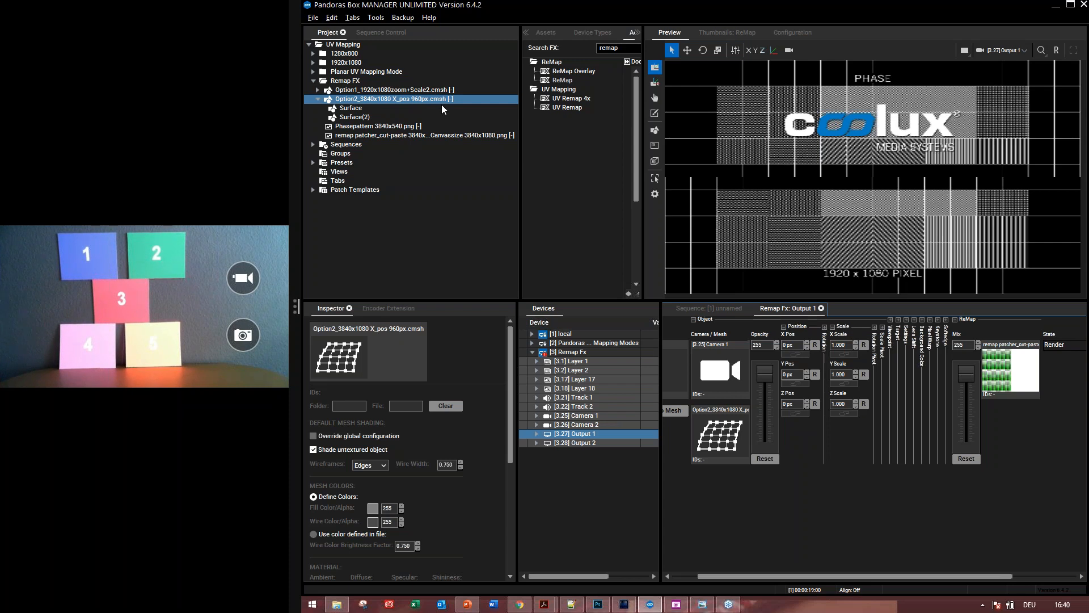
pyautogui.click(655, 132)
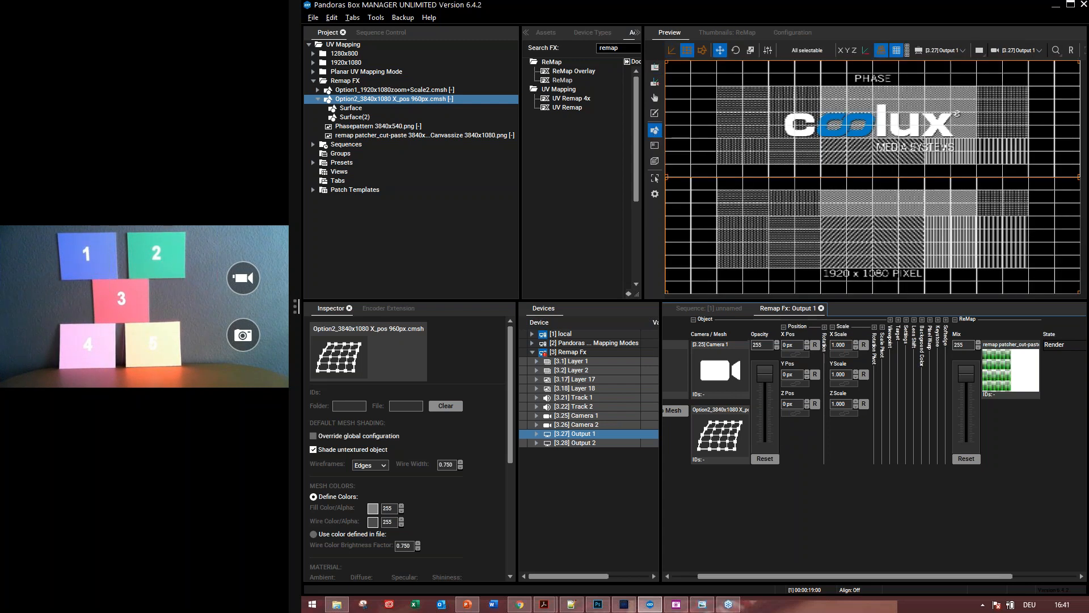
pyautogui.click(351, 109)
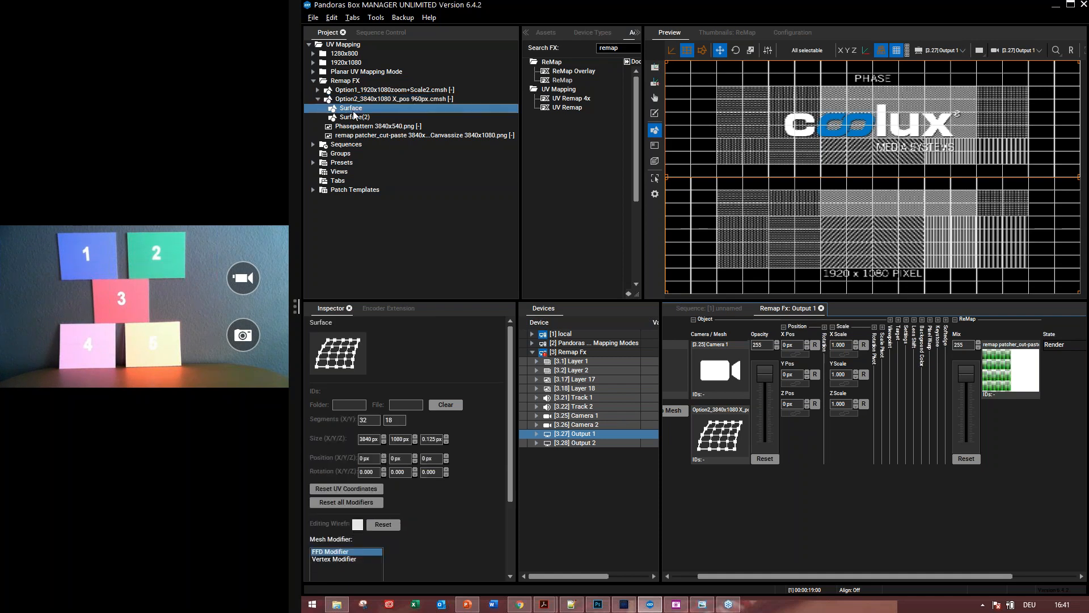
pyautogui.click(357, 117)
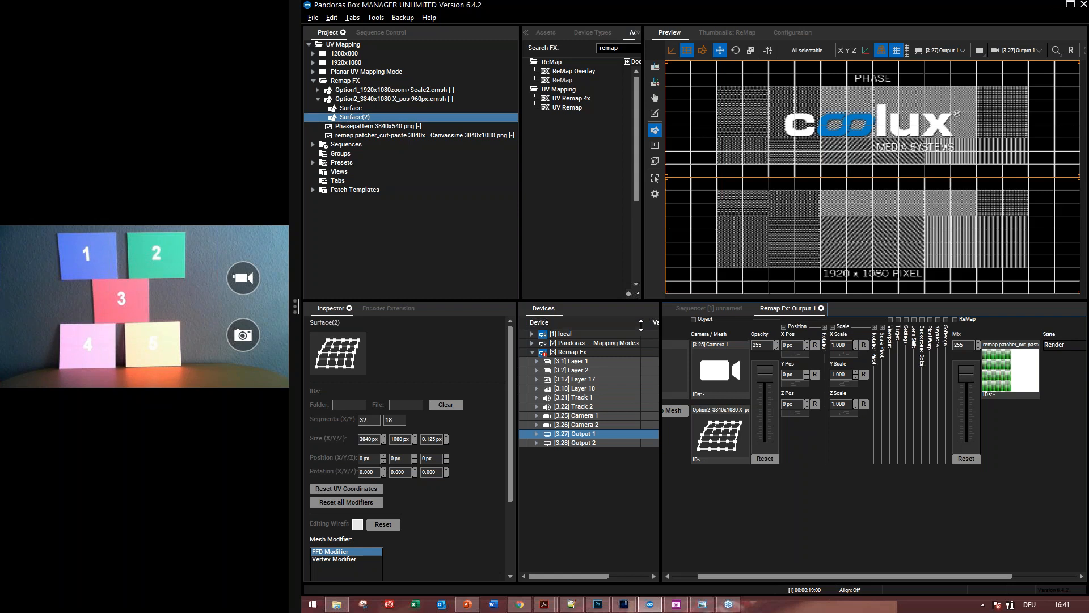
pyautogui.moveTo(640, 299); pyautogui.dragTo(640, 334)
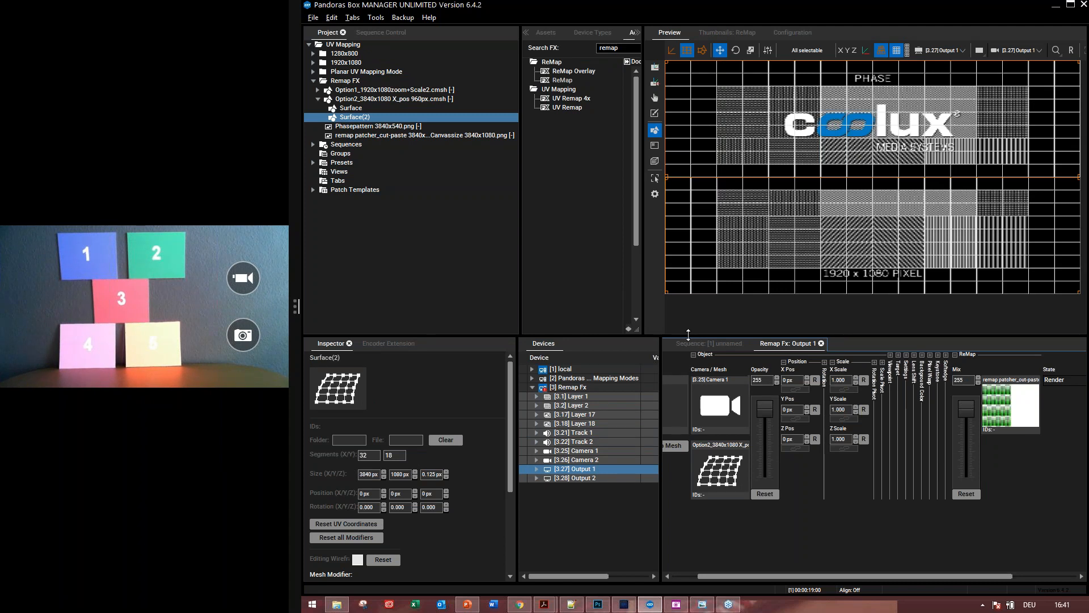
# Step: Compare the UV map of Surface(2) in Planar UV Mapping Mode with Output 1 in Layer Mode, using a widened preview
pyautogui.click(654, 147)
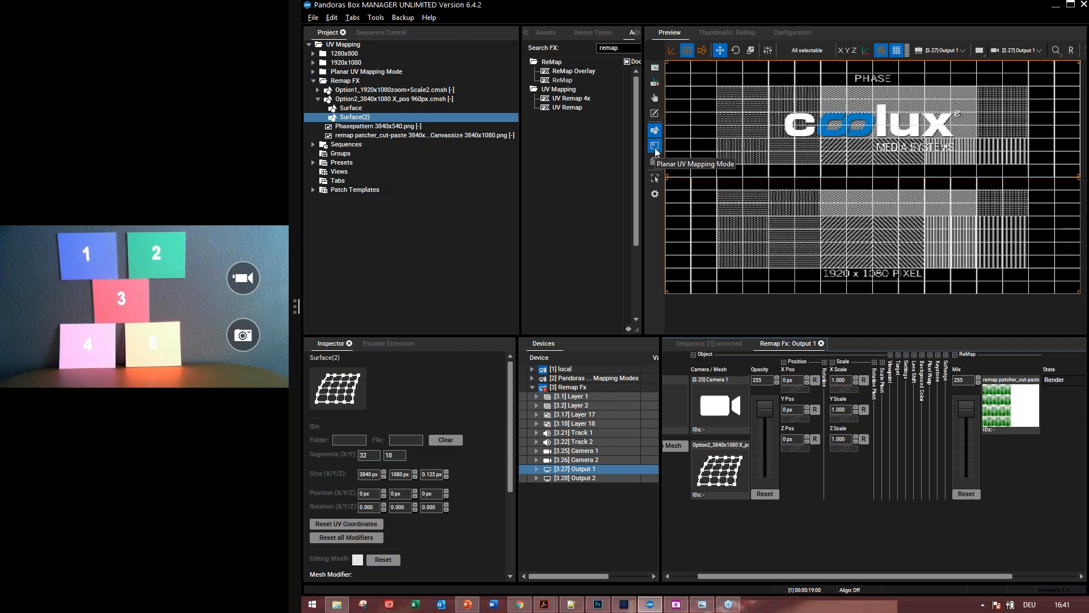
pyautogui.moveTo(763, 336); pyautogui.dragTo(783, 348)
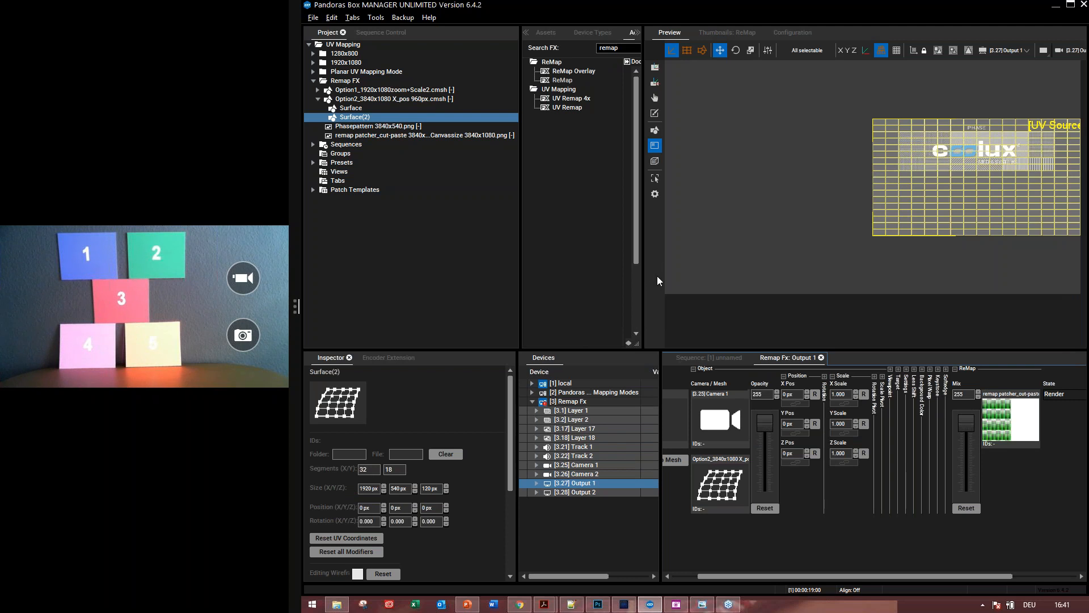
pyautogui.moveTo(561, 260); pyautogui.dragTo(561, 260)
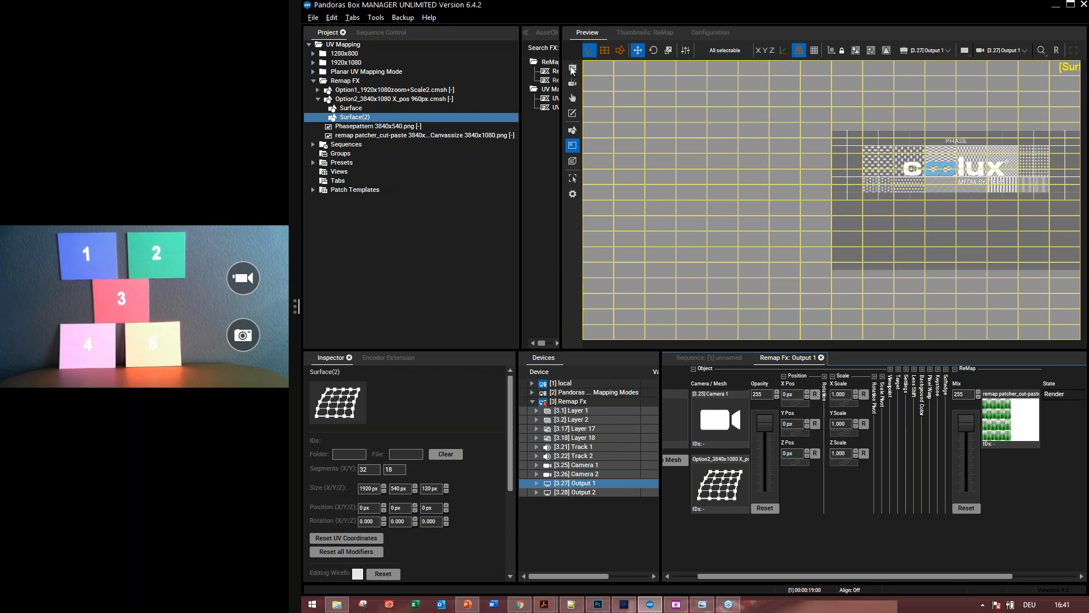
pyautogui.click(573, 68)
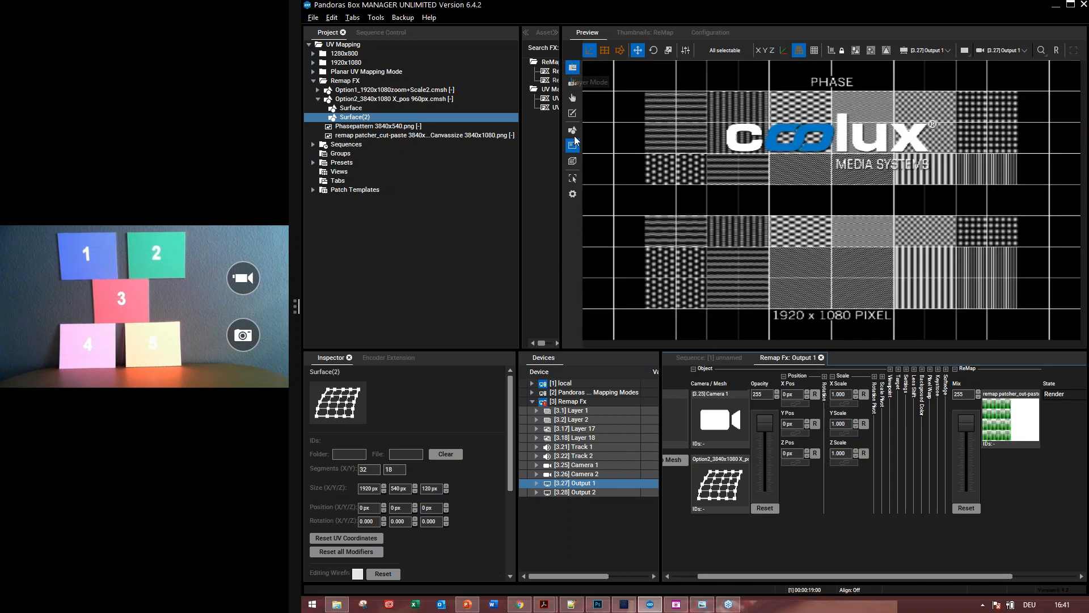
pyautogui.click(572, 145)
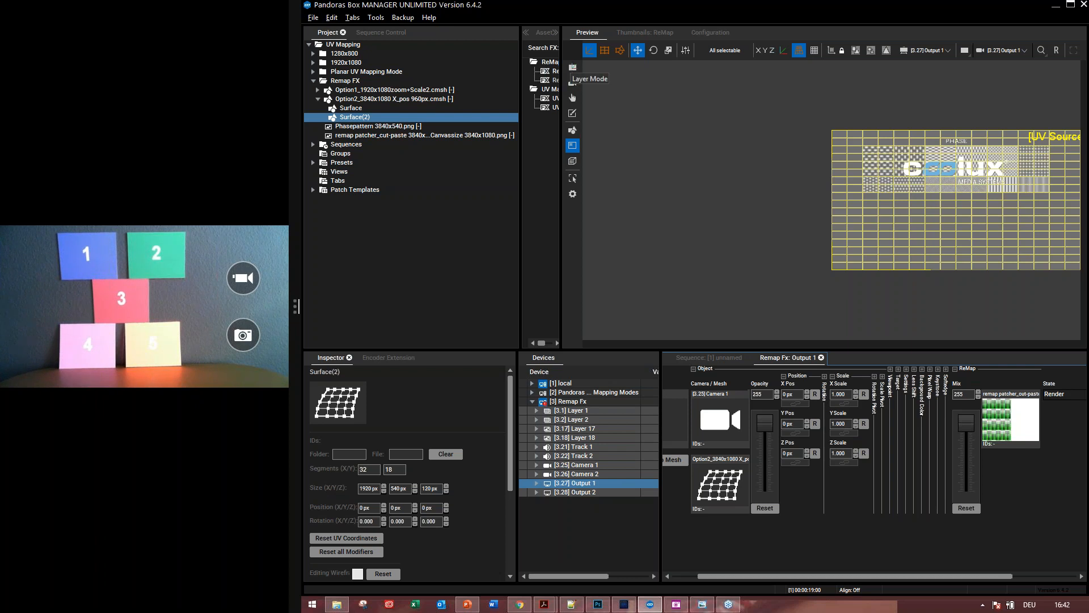
pyautogui.click(1014, 51)
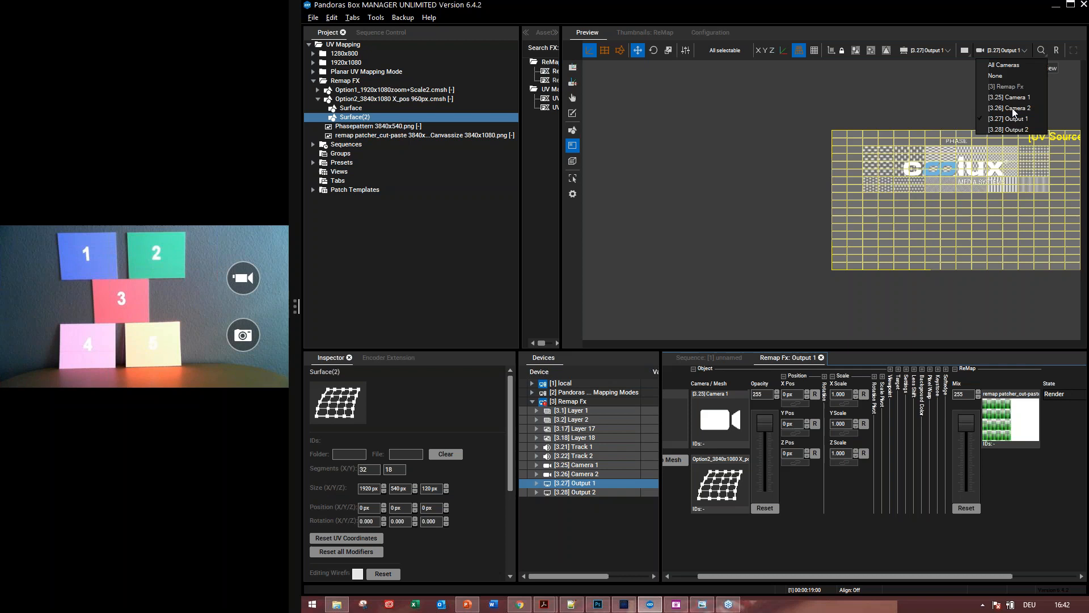
pyautogui.click(1008, 118)
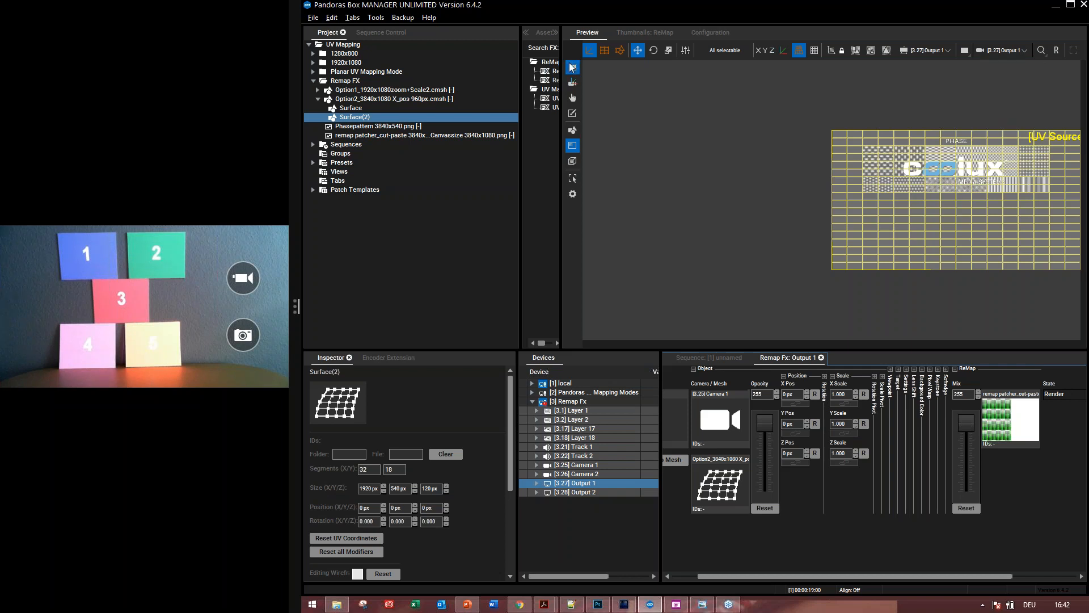
pyautogui.click(572, 67)
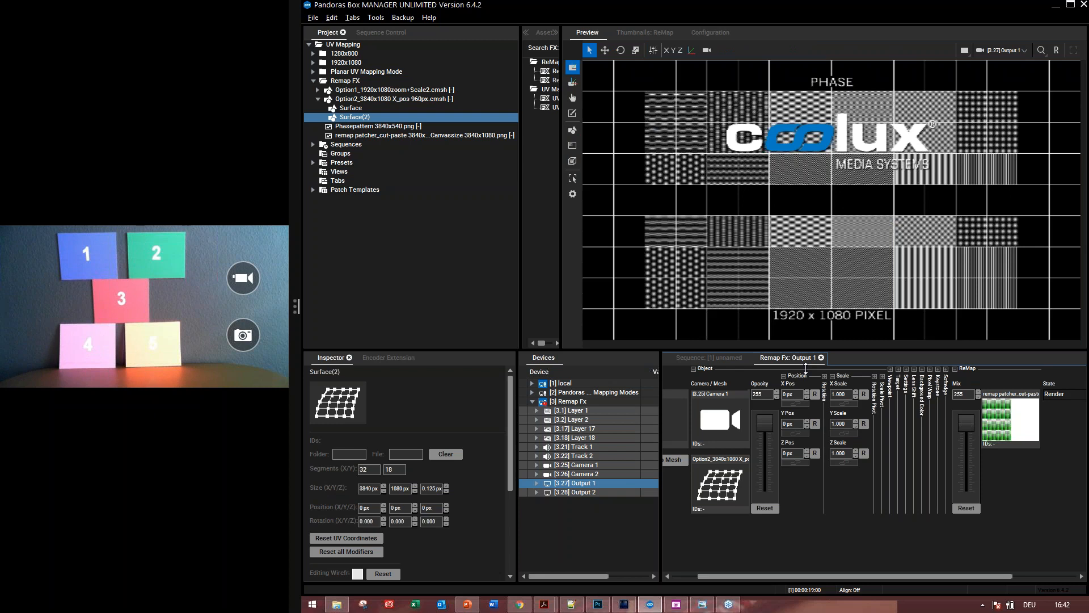
# Step: Return to the sequence timeline and jump to the third cue at 0:00:33:00
pyautogui.moveTo(805, 350); pyautogui.dragTo(806, 369)
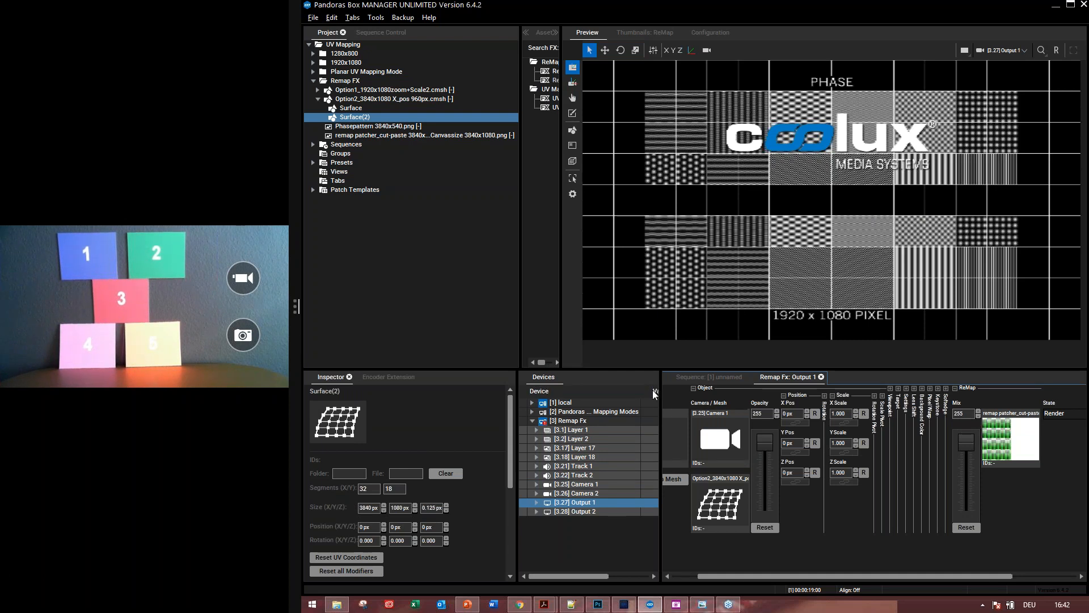
pyautogui.click(684, 374)
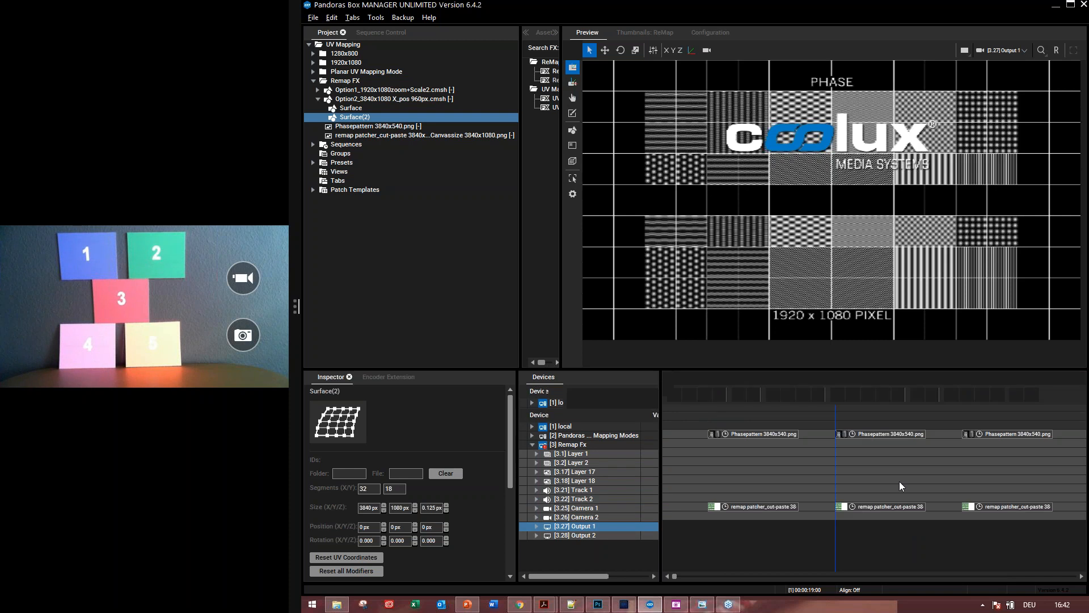
pyautogui.click(942, 413)
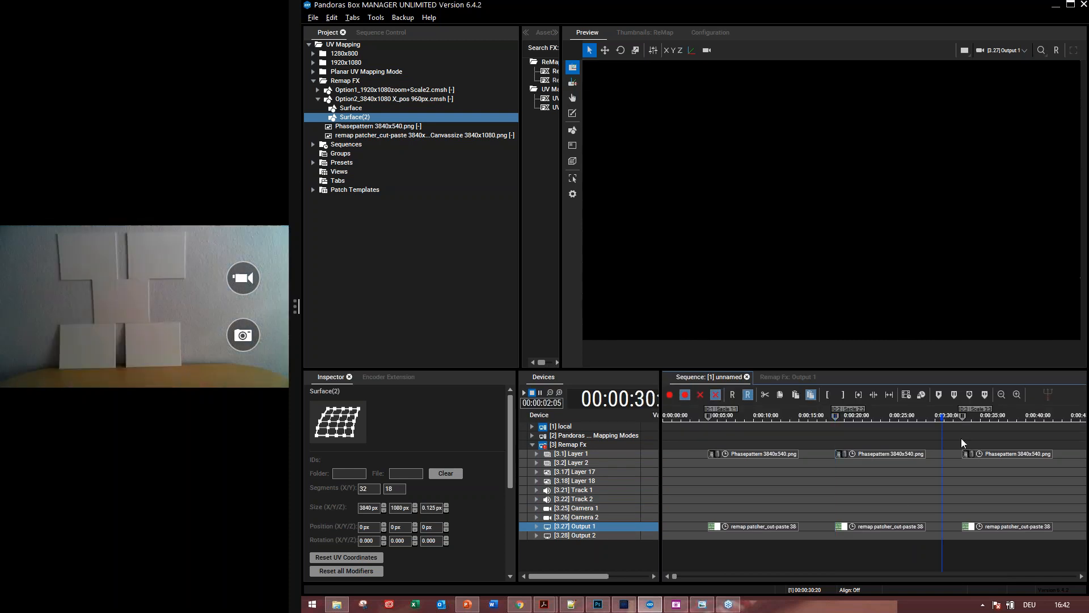
pyautogui.click(961, 438)
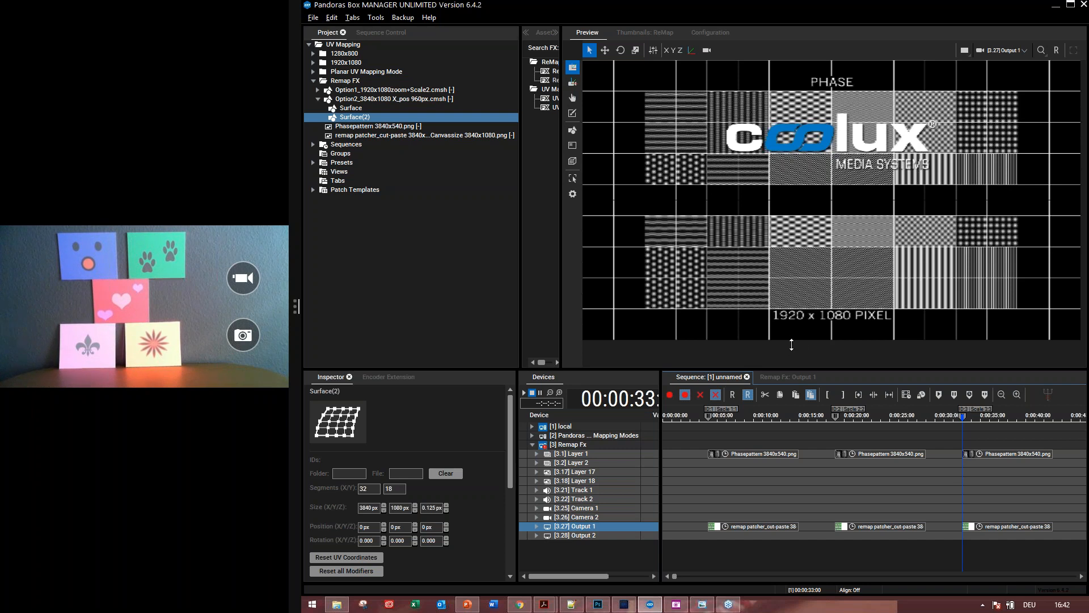
pyautogui.moveTo(791, 342); pyautogui.dragTo(761, 343)
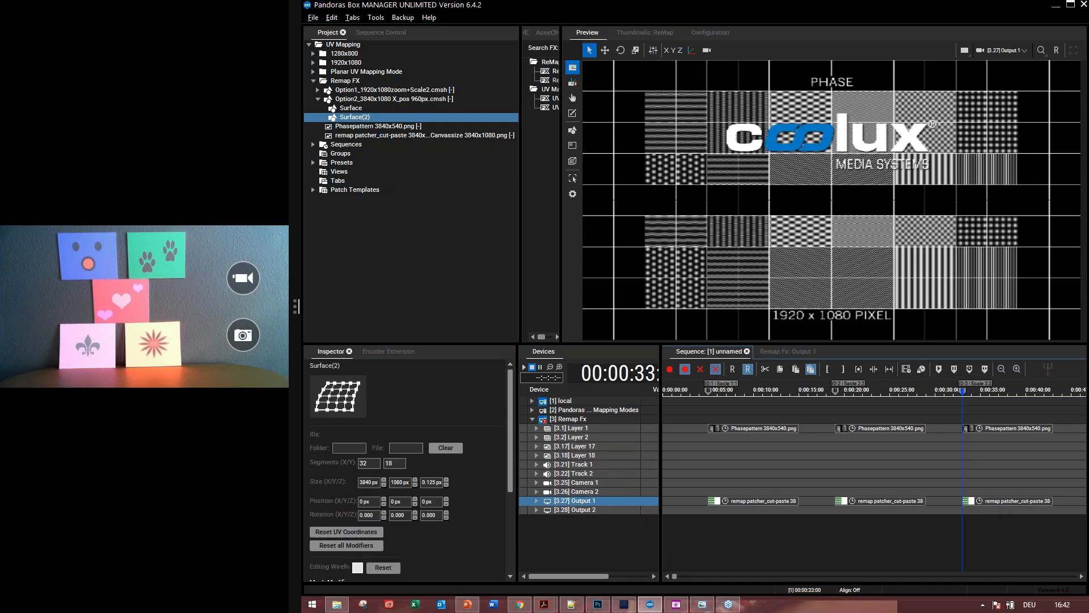
# Step: Try an X scale of 1 on Output 1's object, restore it to 2, and return to the sequence
pyautogui.click(784, 350)
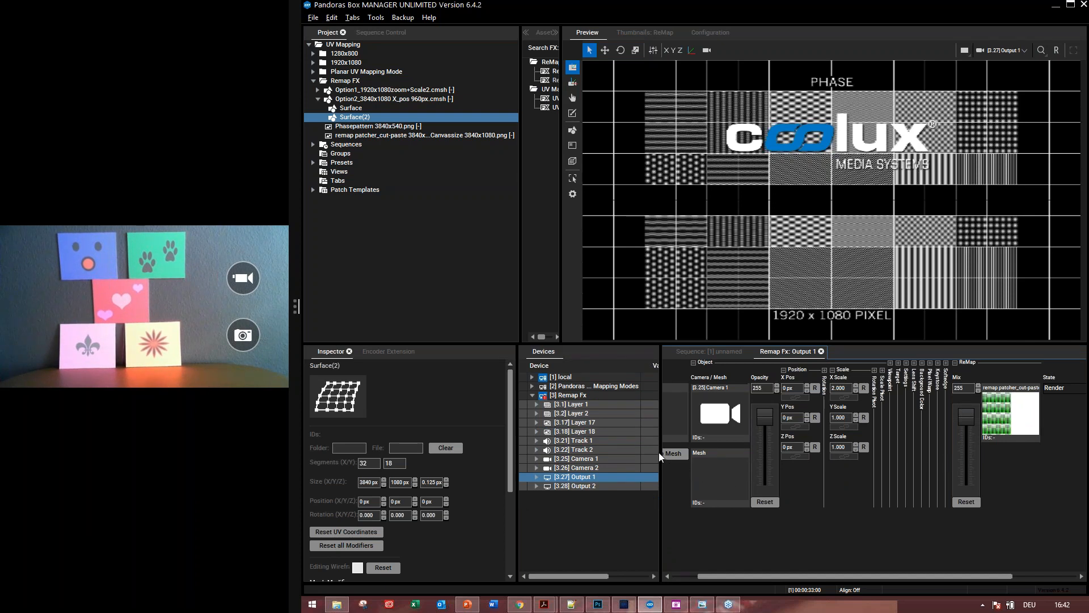
pyautogui.doubleClick(841, 390)
pyautogui.write('1')
pyautogui.press('Return')
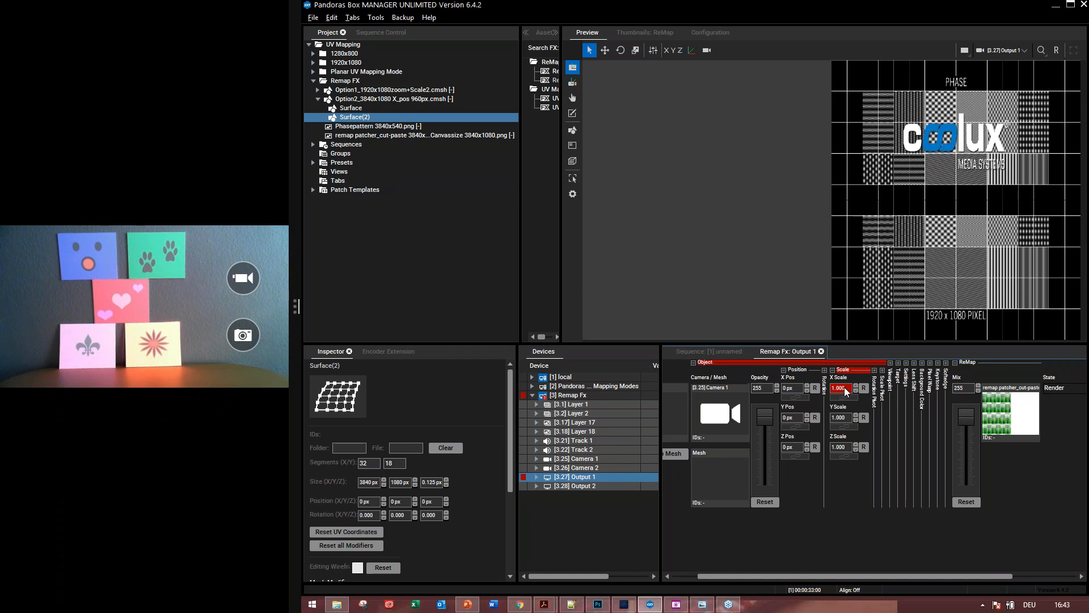
pyautogui.write('2')
pyautogui.press('Return')
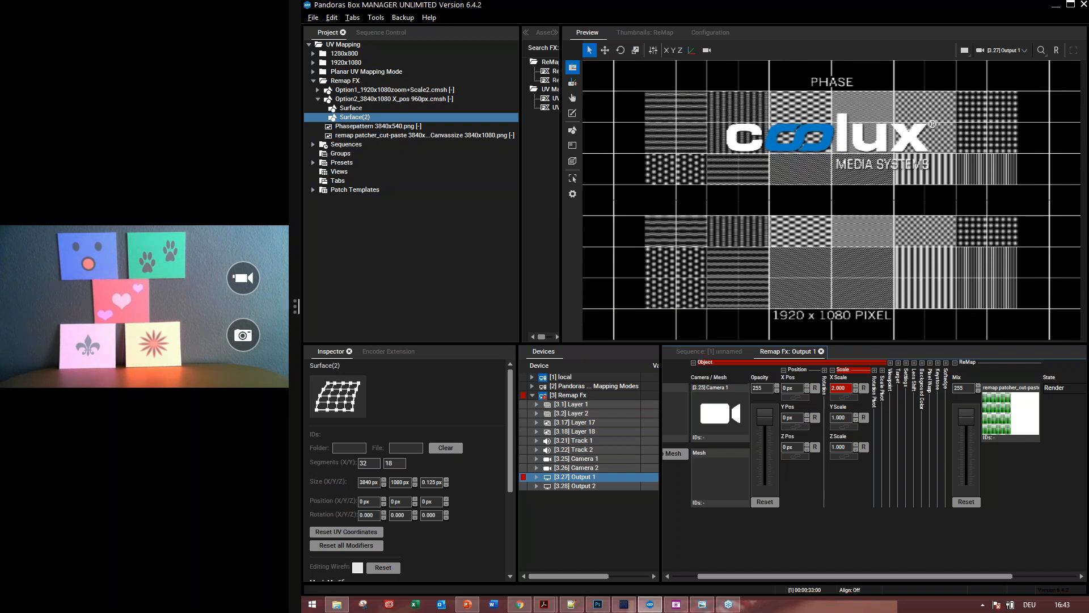
pyautogui.click(689, 352)
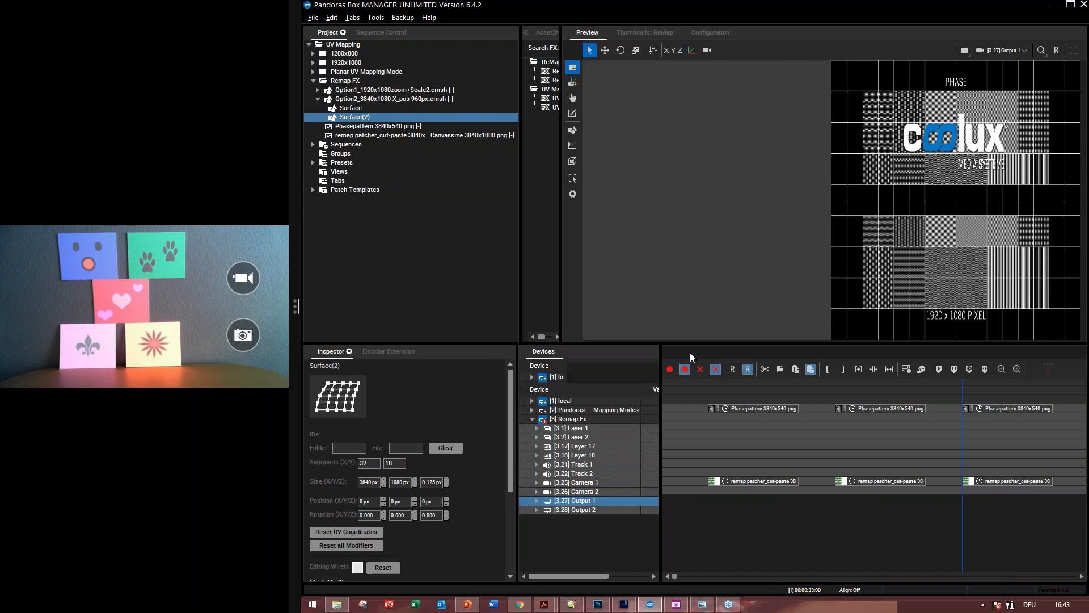
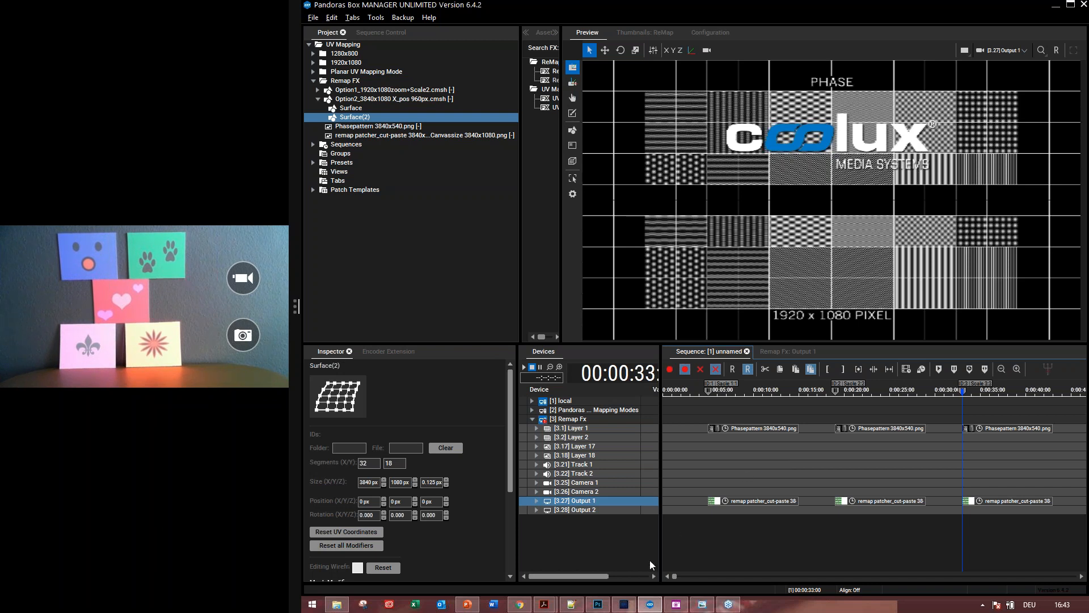
# Step: Switch to Matrix Patcher and add the third 960x540 fixture in the Map View to the selection of the fourth
pyautogui.click(622, 605)
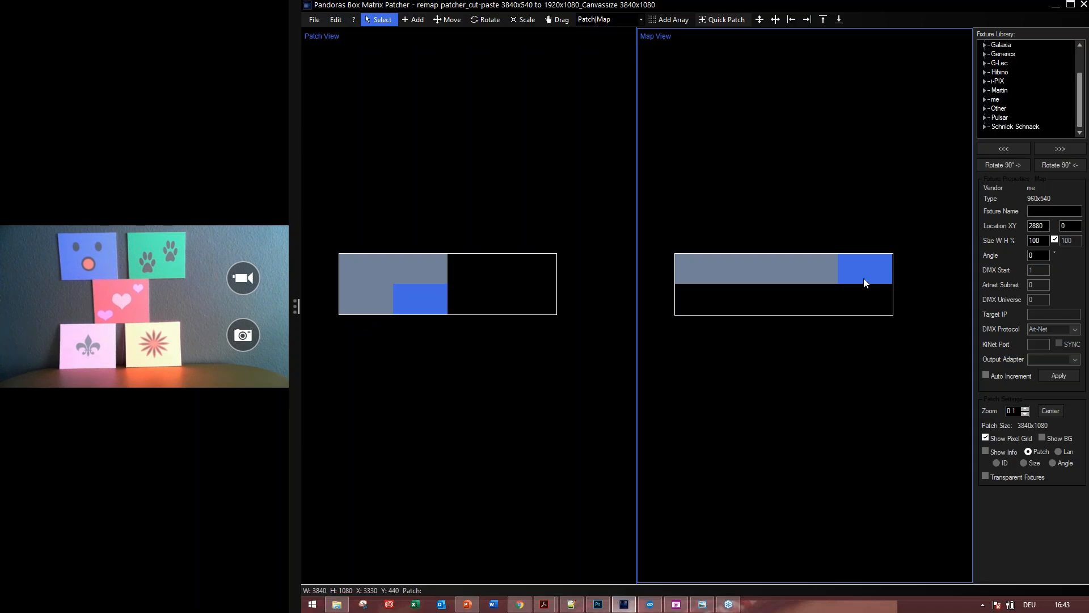
pyautogui.keyDown('ctrl'); pyautogui.click(821, 270); pyautogui.keyUp('ctrl')
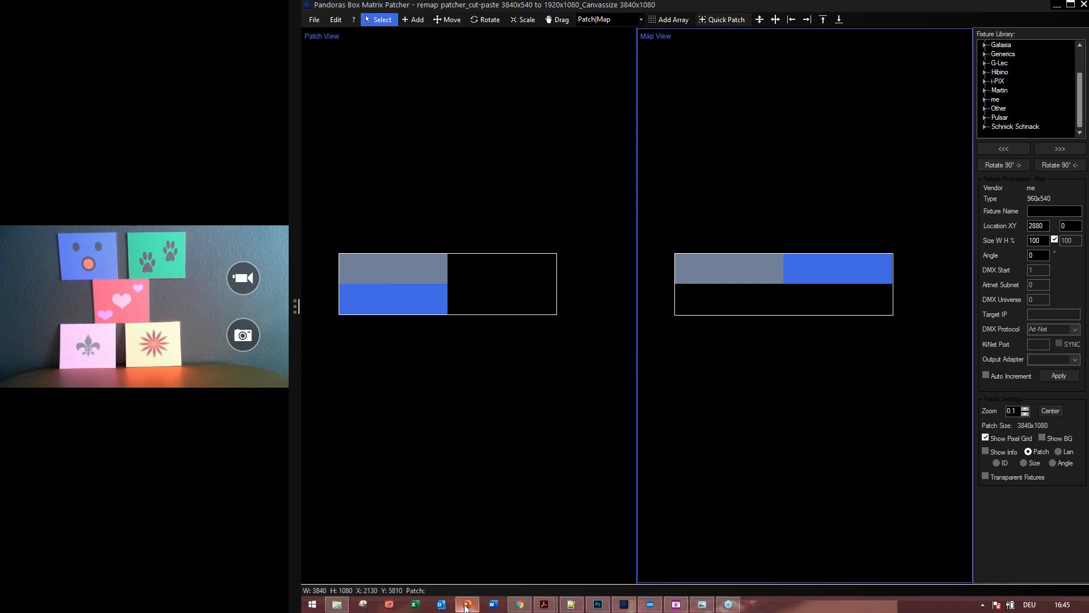
# Step: Switch to the UV Mapping slide show in PowerPoint and show the Q&A slide
pyautogui.click(467, 607)
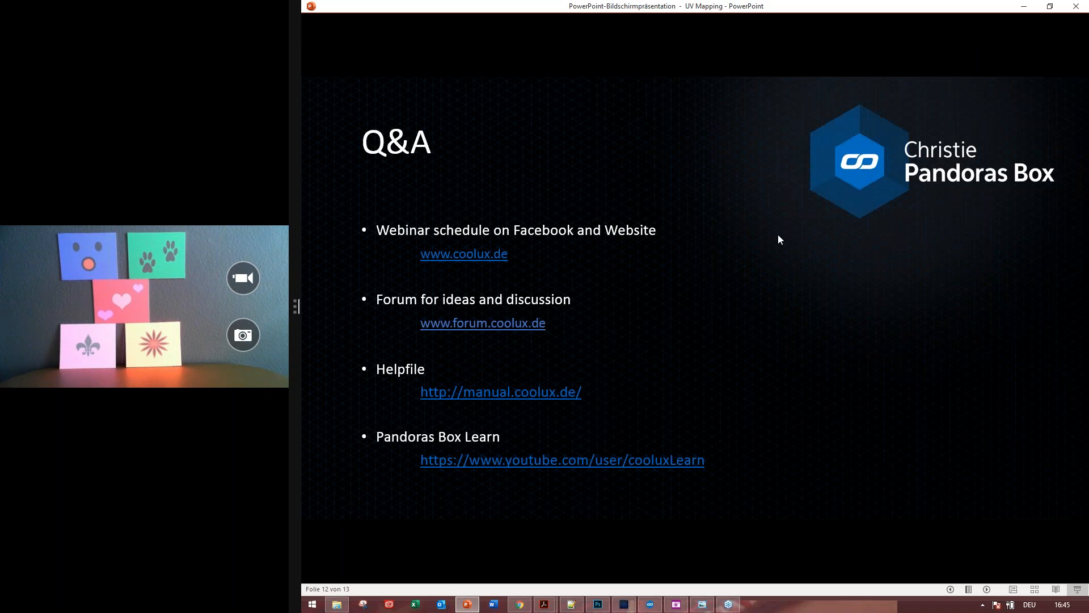
pyautogui.click(835, 234)
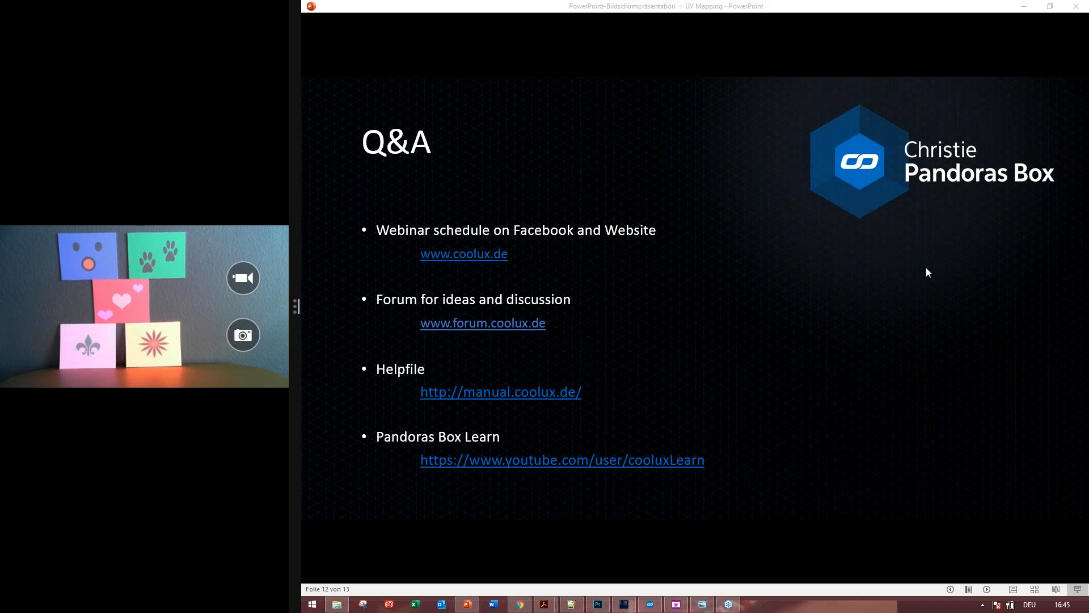